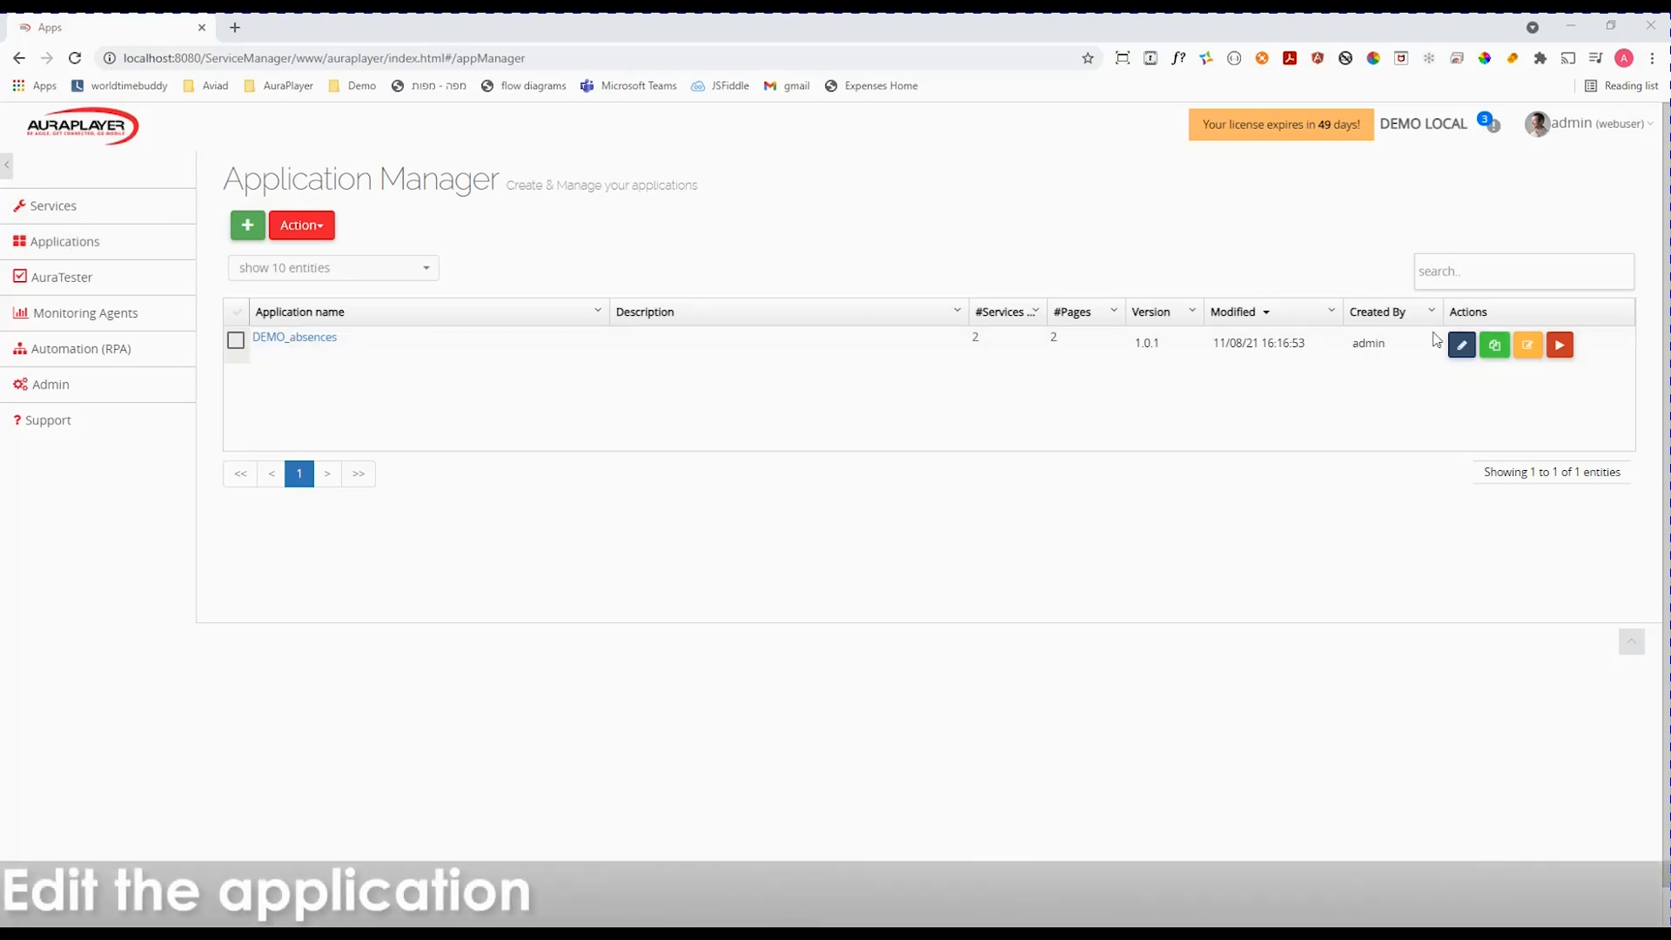
Open the DEMO_absences application for editing and set its version to 1.0.2
left_click(1461, 347)
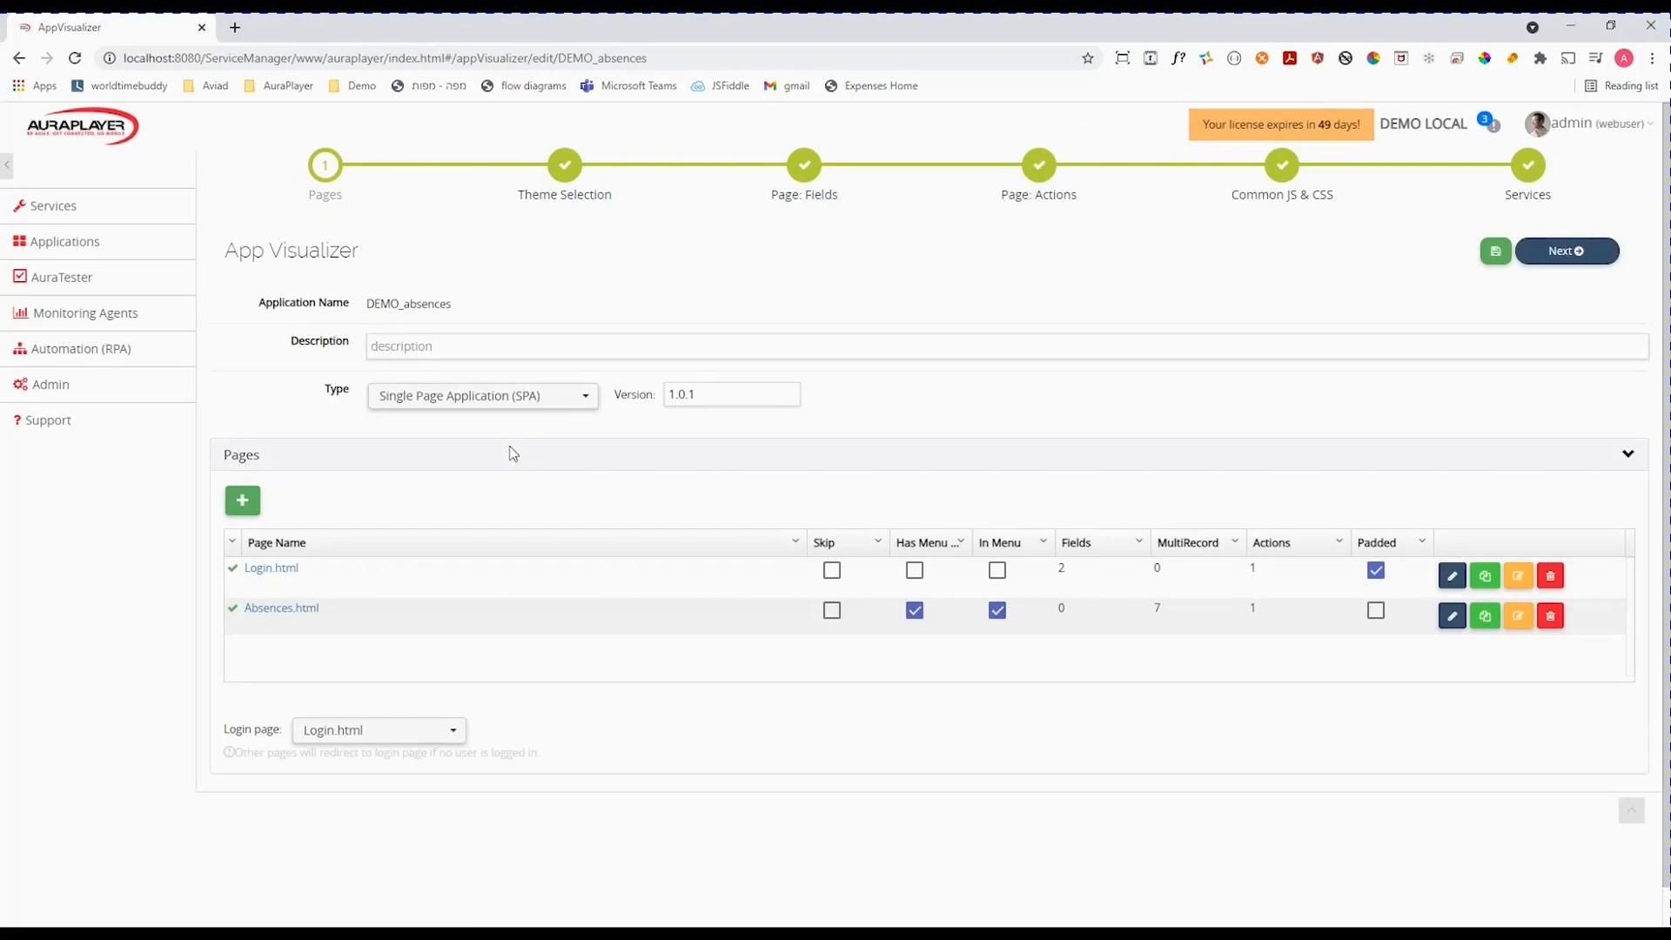
scroll(484, 323, "down", 1)
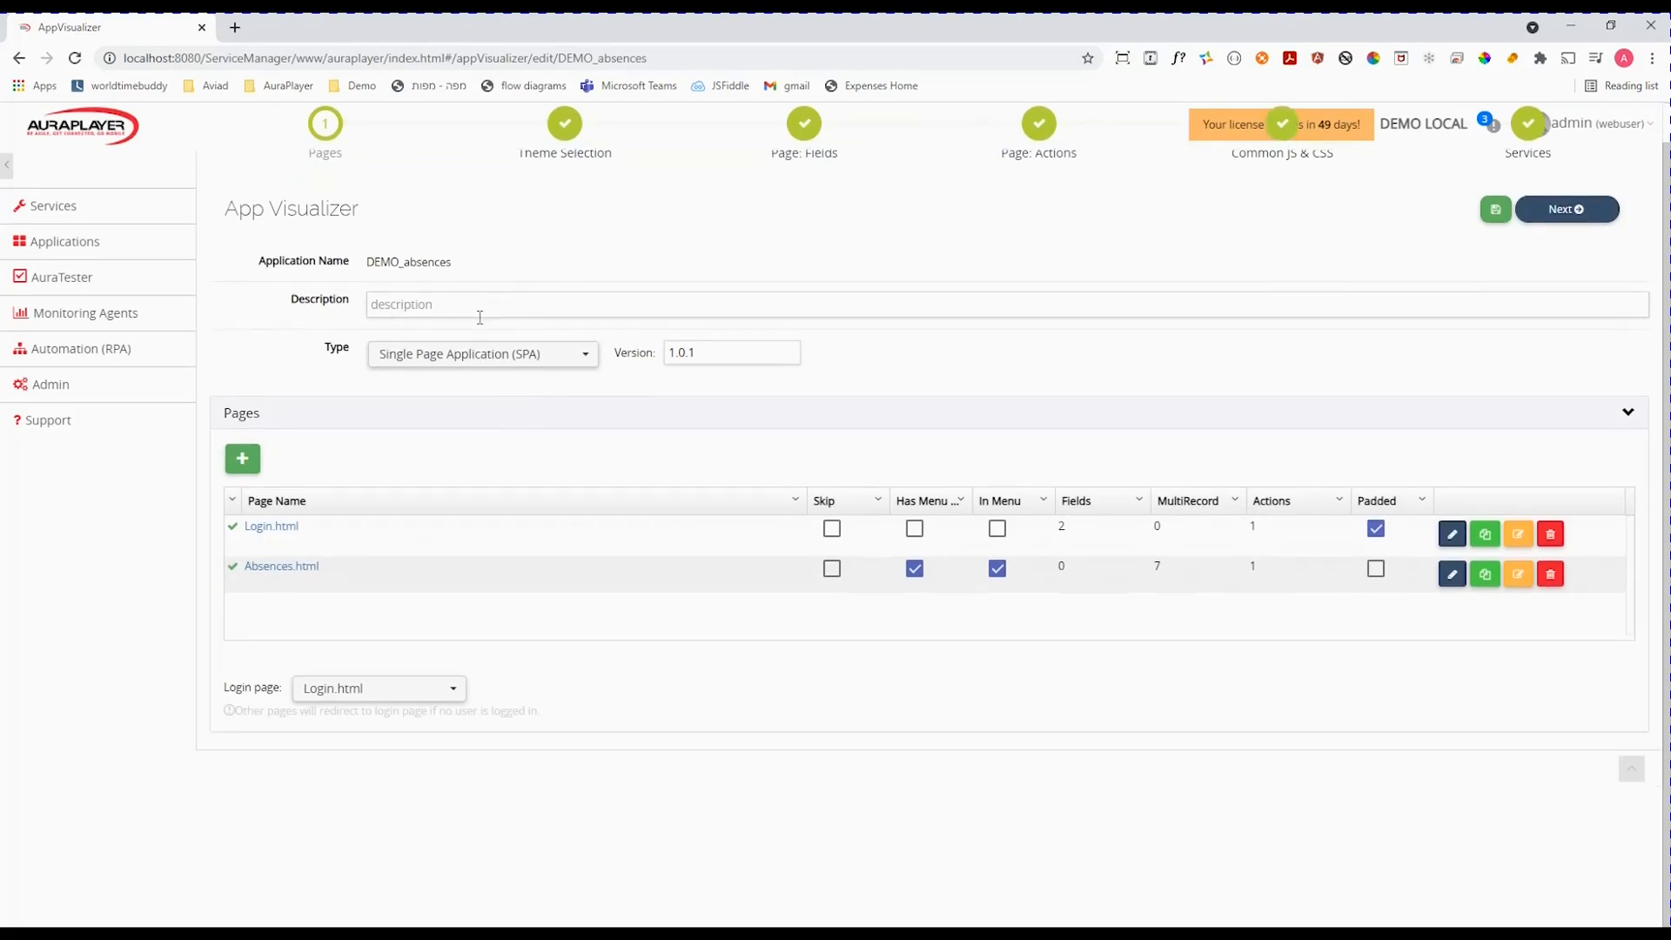
scroll(481, 315, "up", 1)
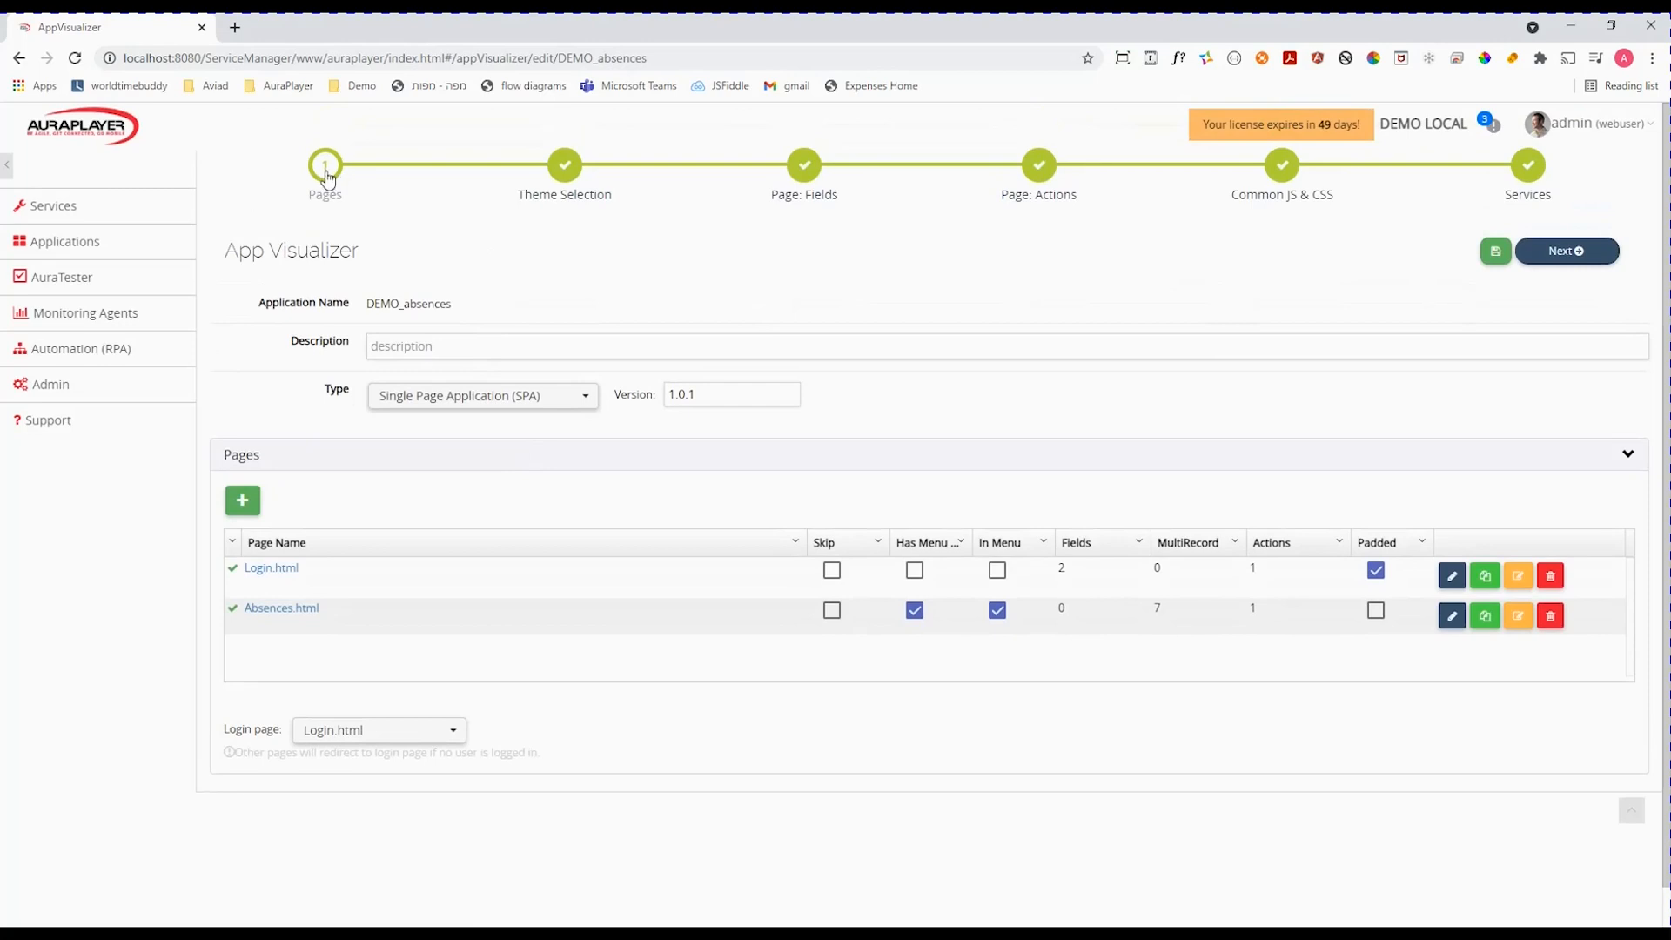
left_click(725, 395)
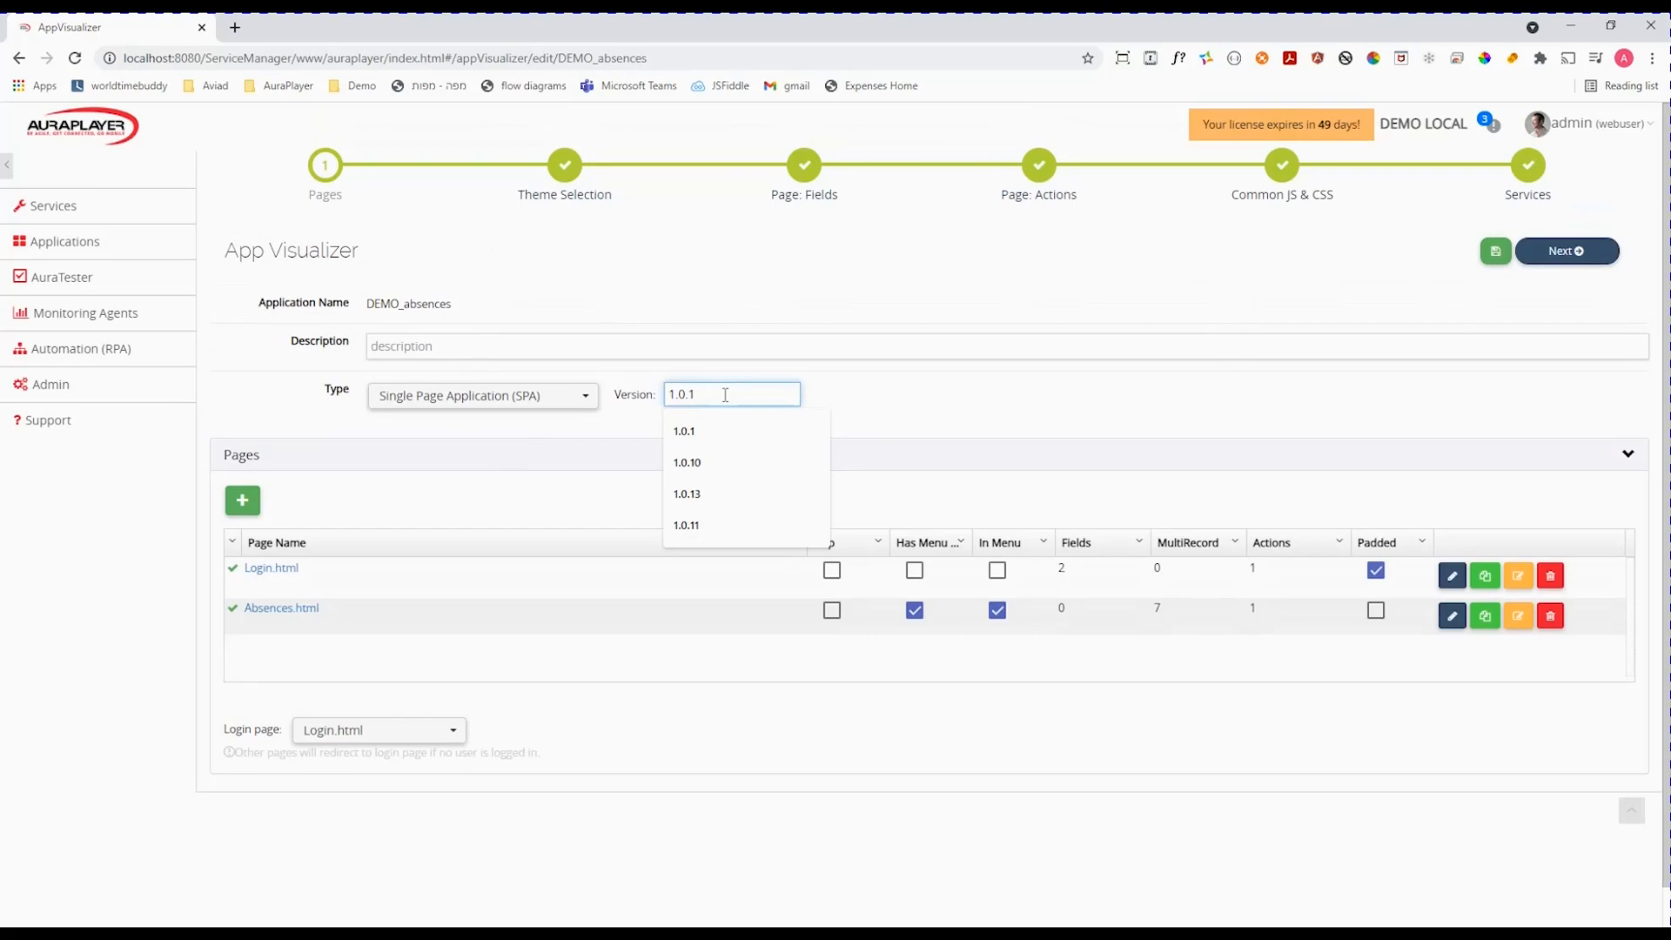
key("BackSpace")
type("2")
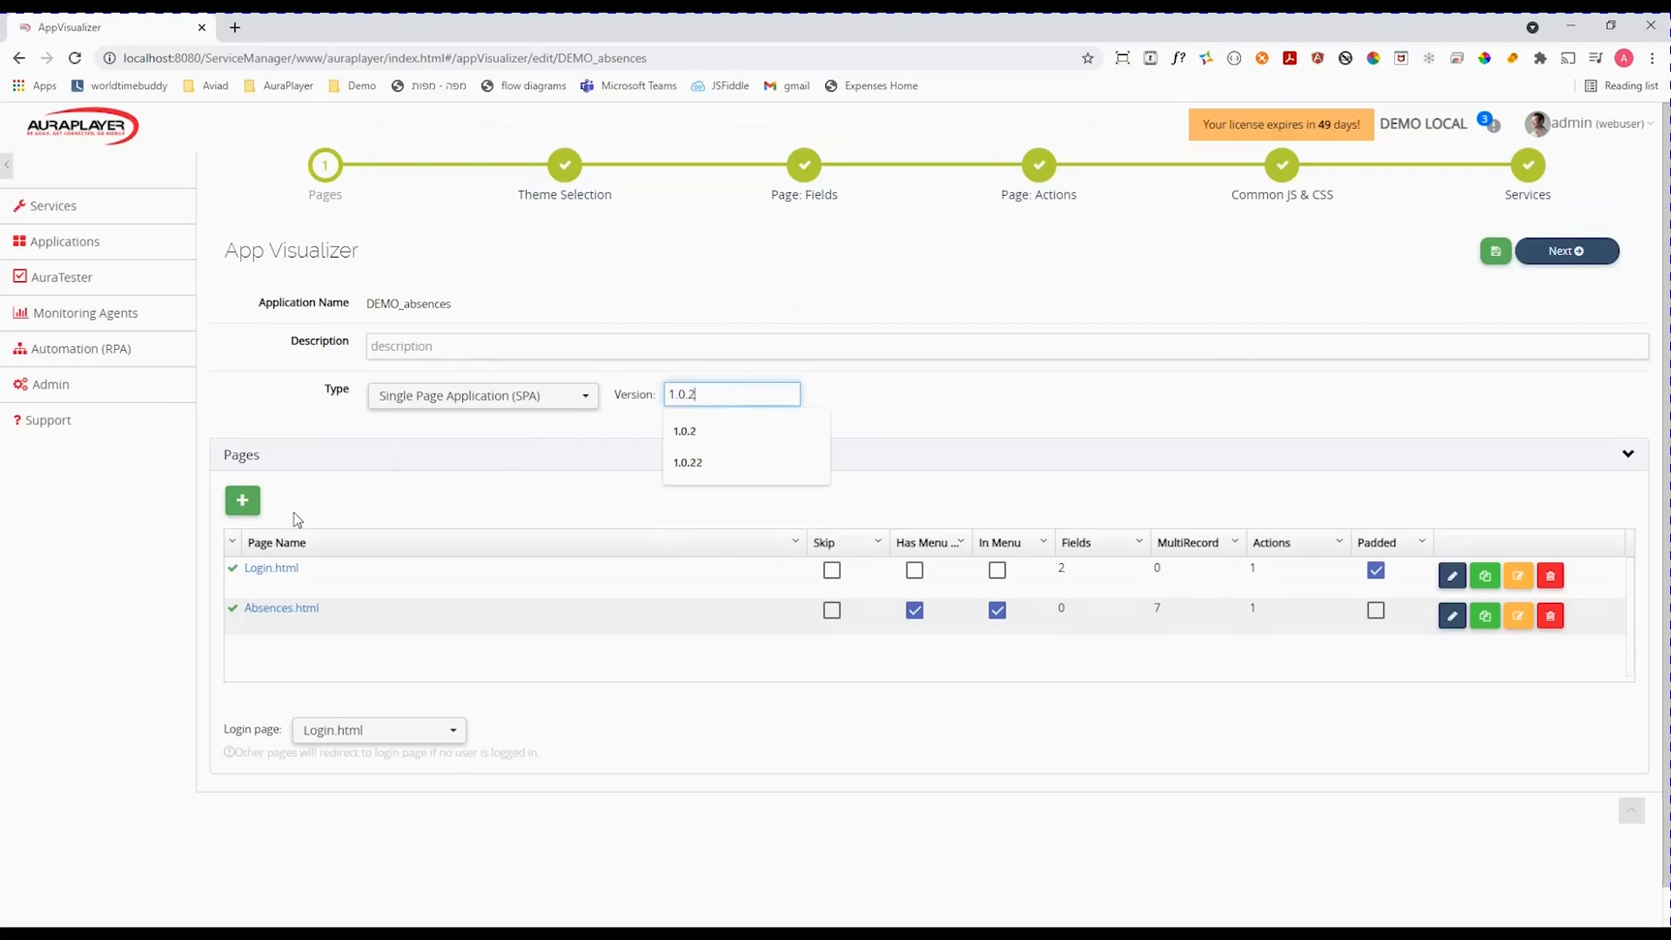
Add a new page named CreateAbsence to the application
left_click(243, 501)
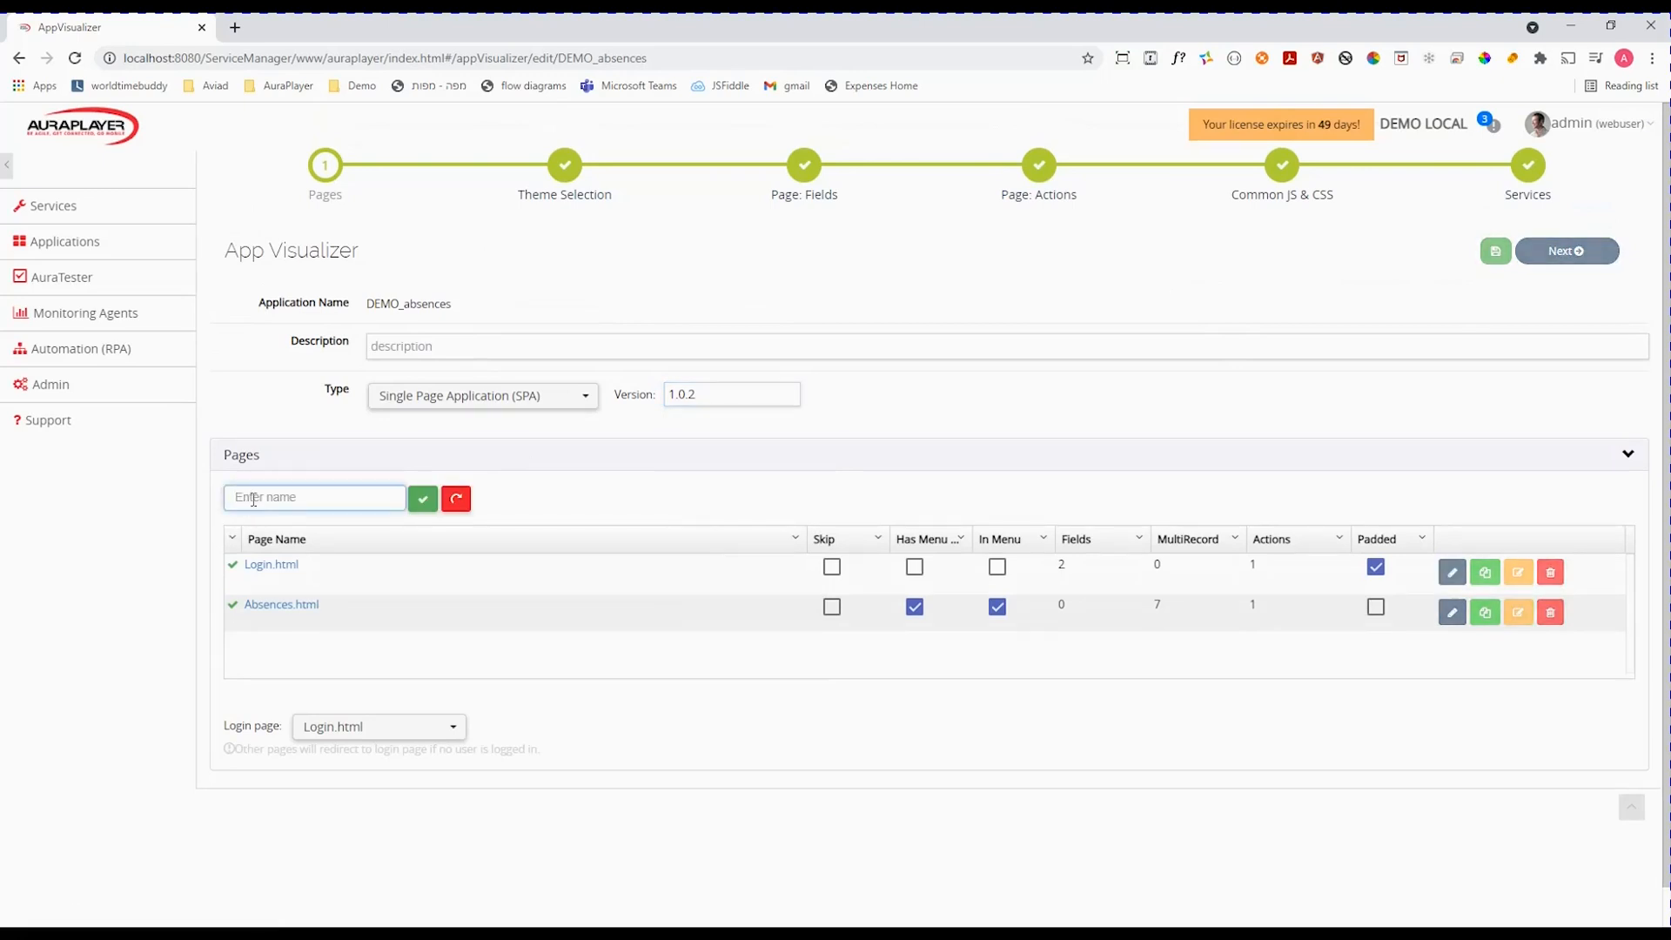
type("CreateAbsence")
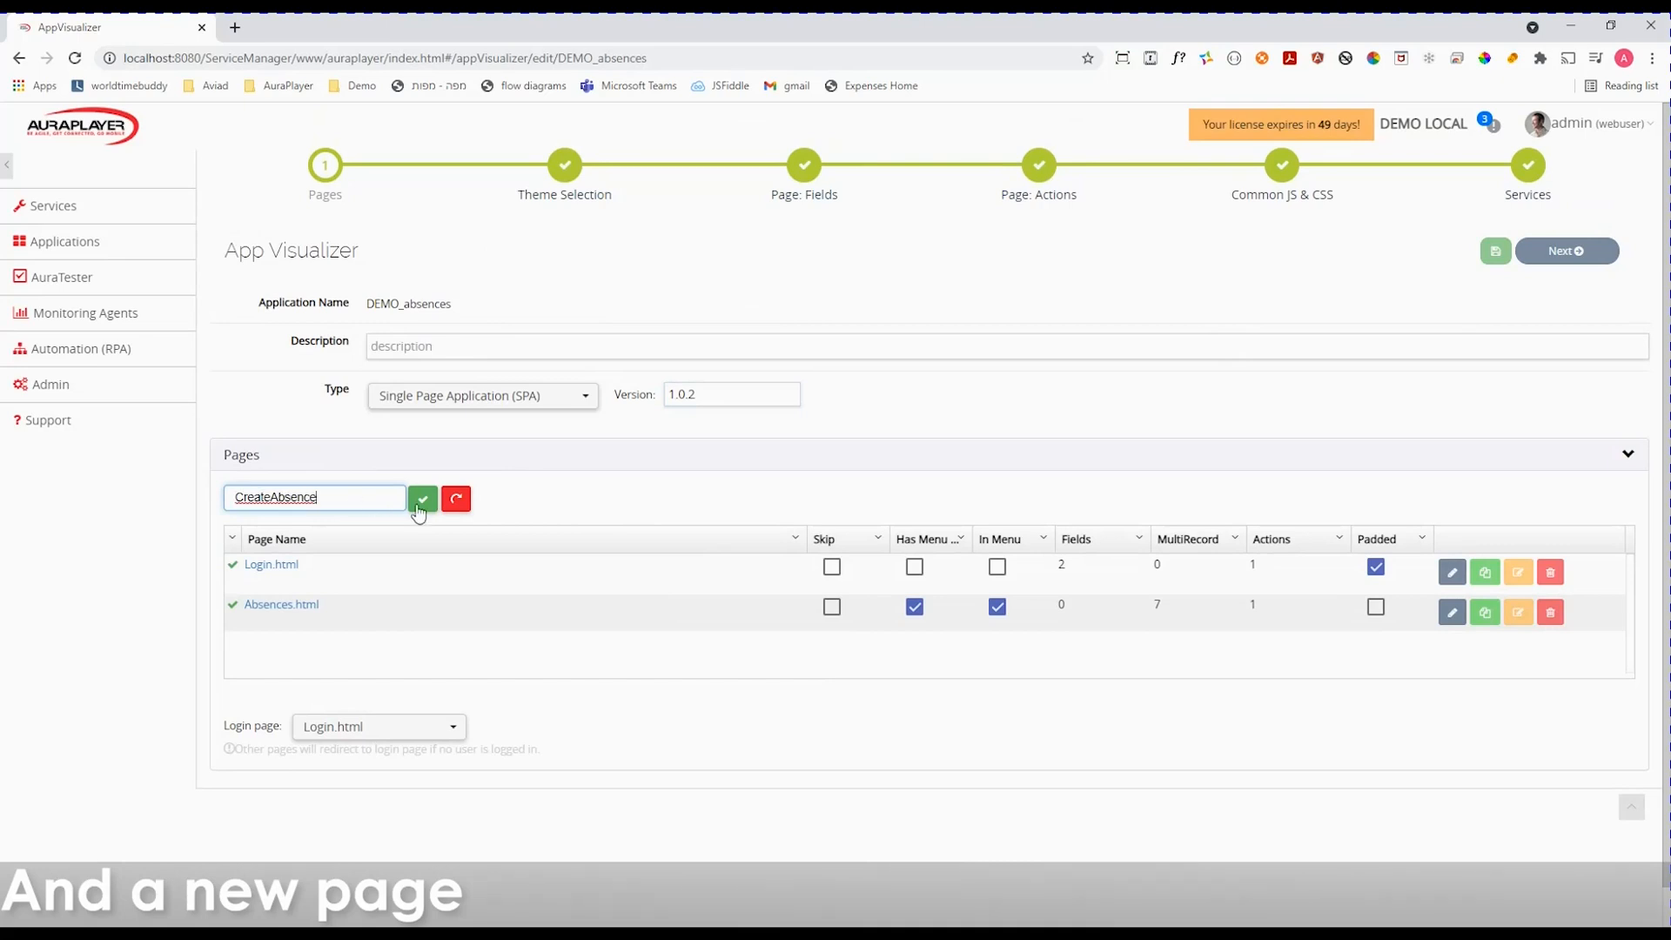
left_click(418, 512)
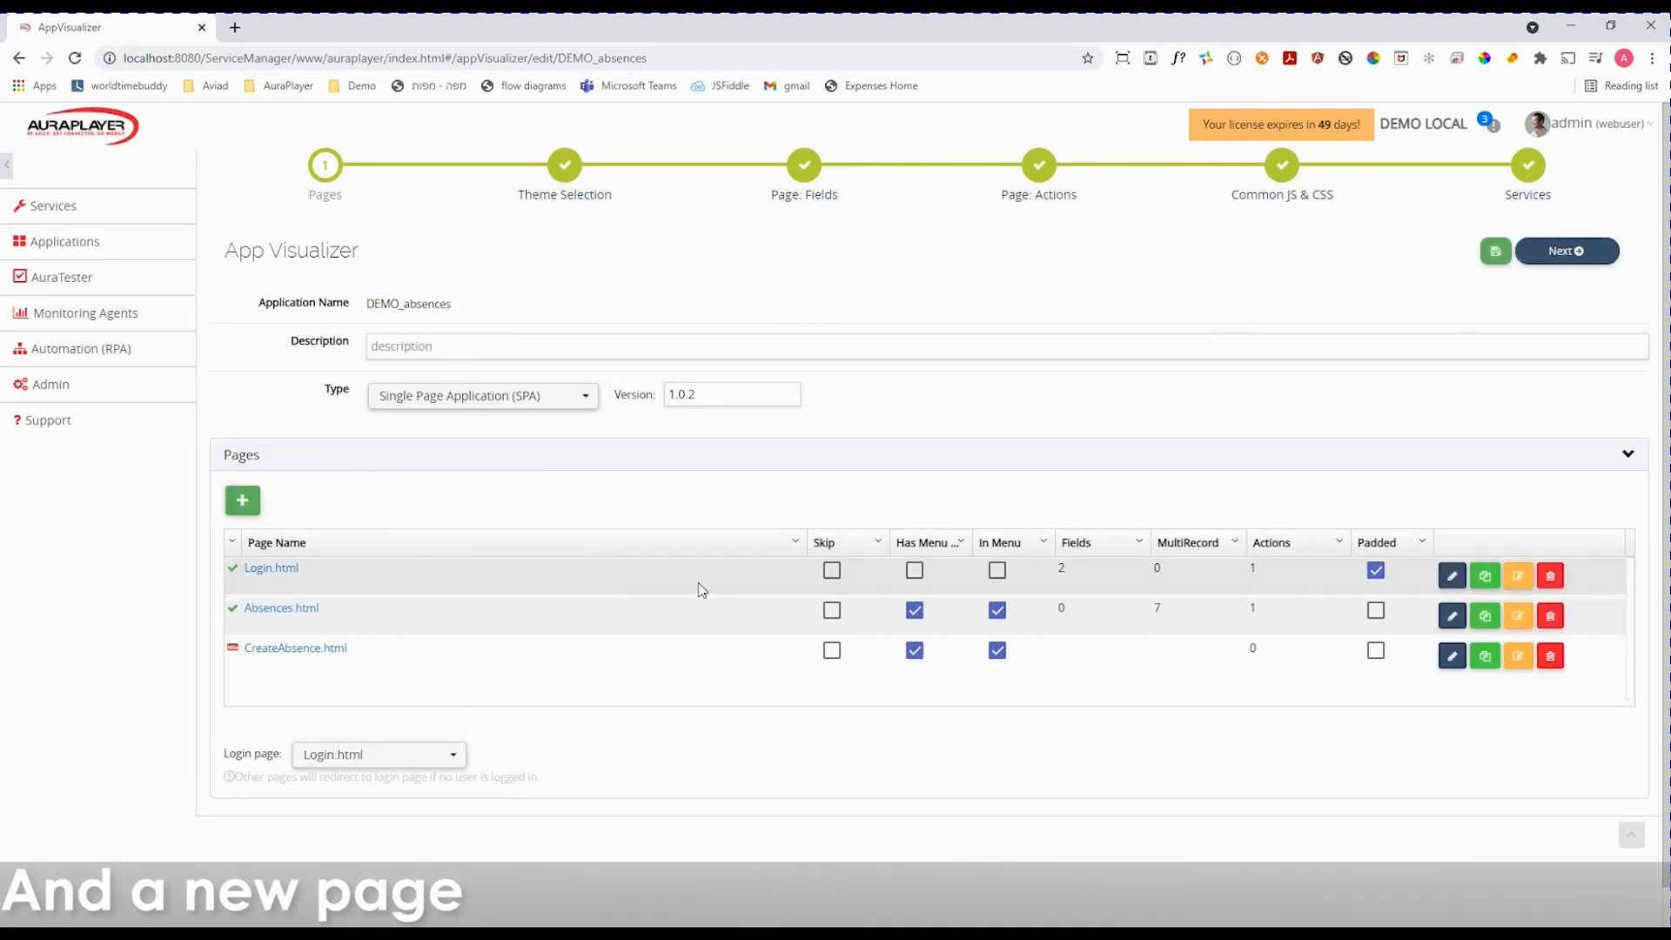
Edit the CreateAbsence page and add all input parameters of the DEMOT_createAbsence service as fields, except usernameField and passwordField
left_click(1451, 660)
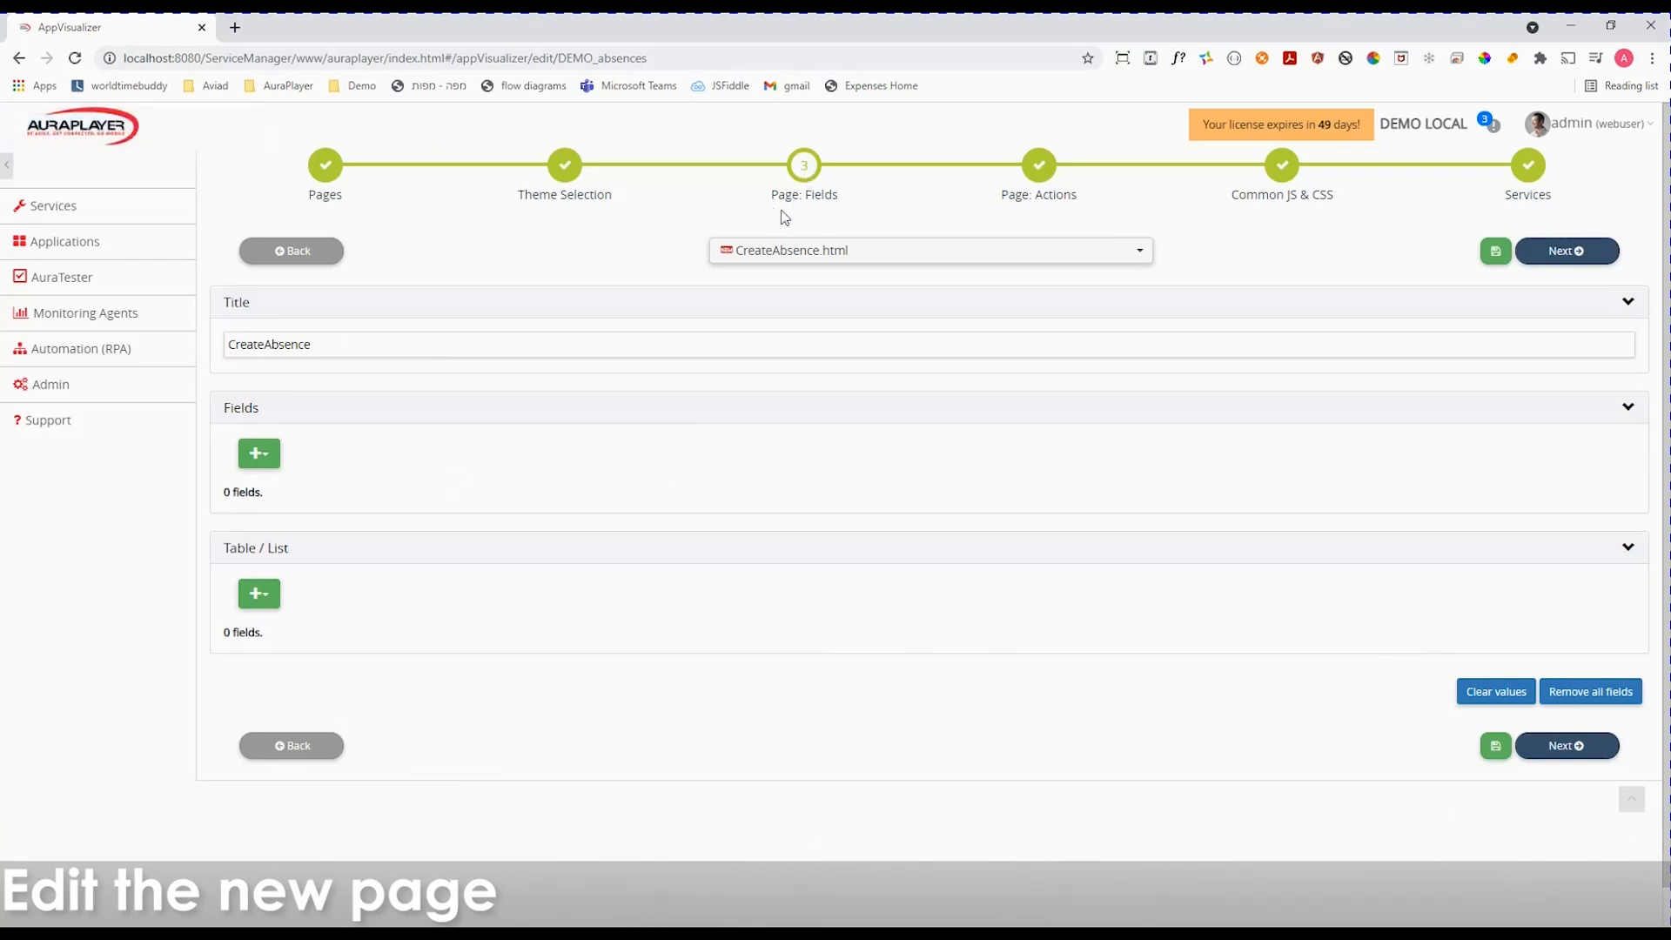
left_click(261, 455)
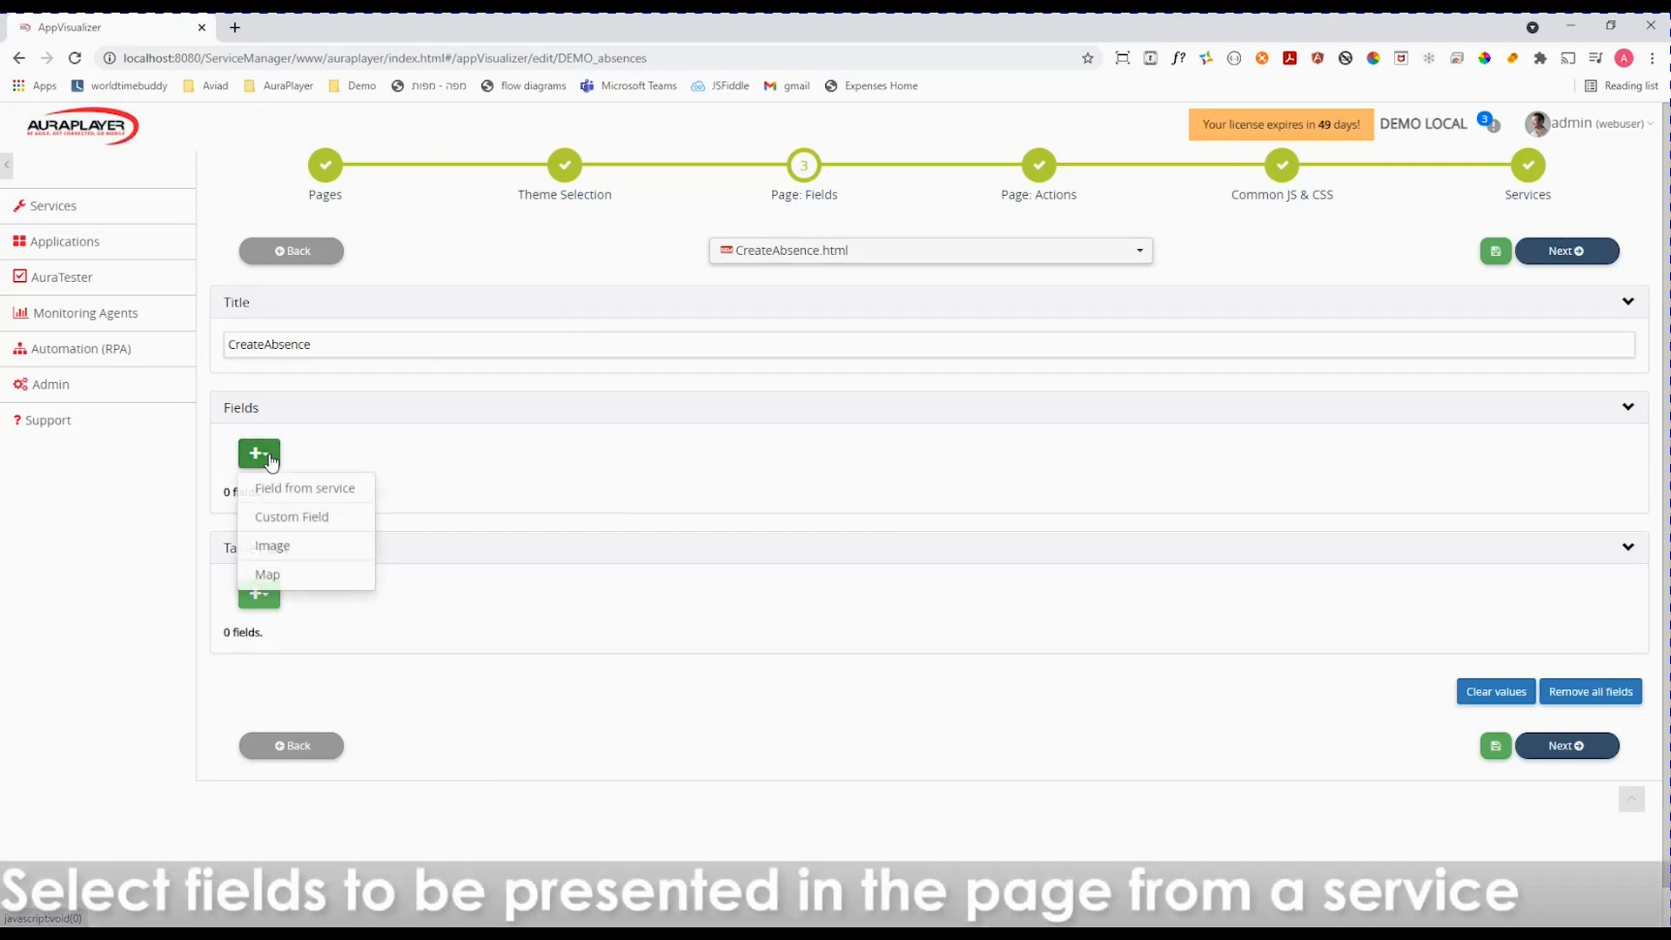
left_click(290, 493)
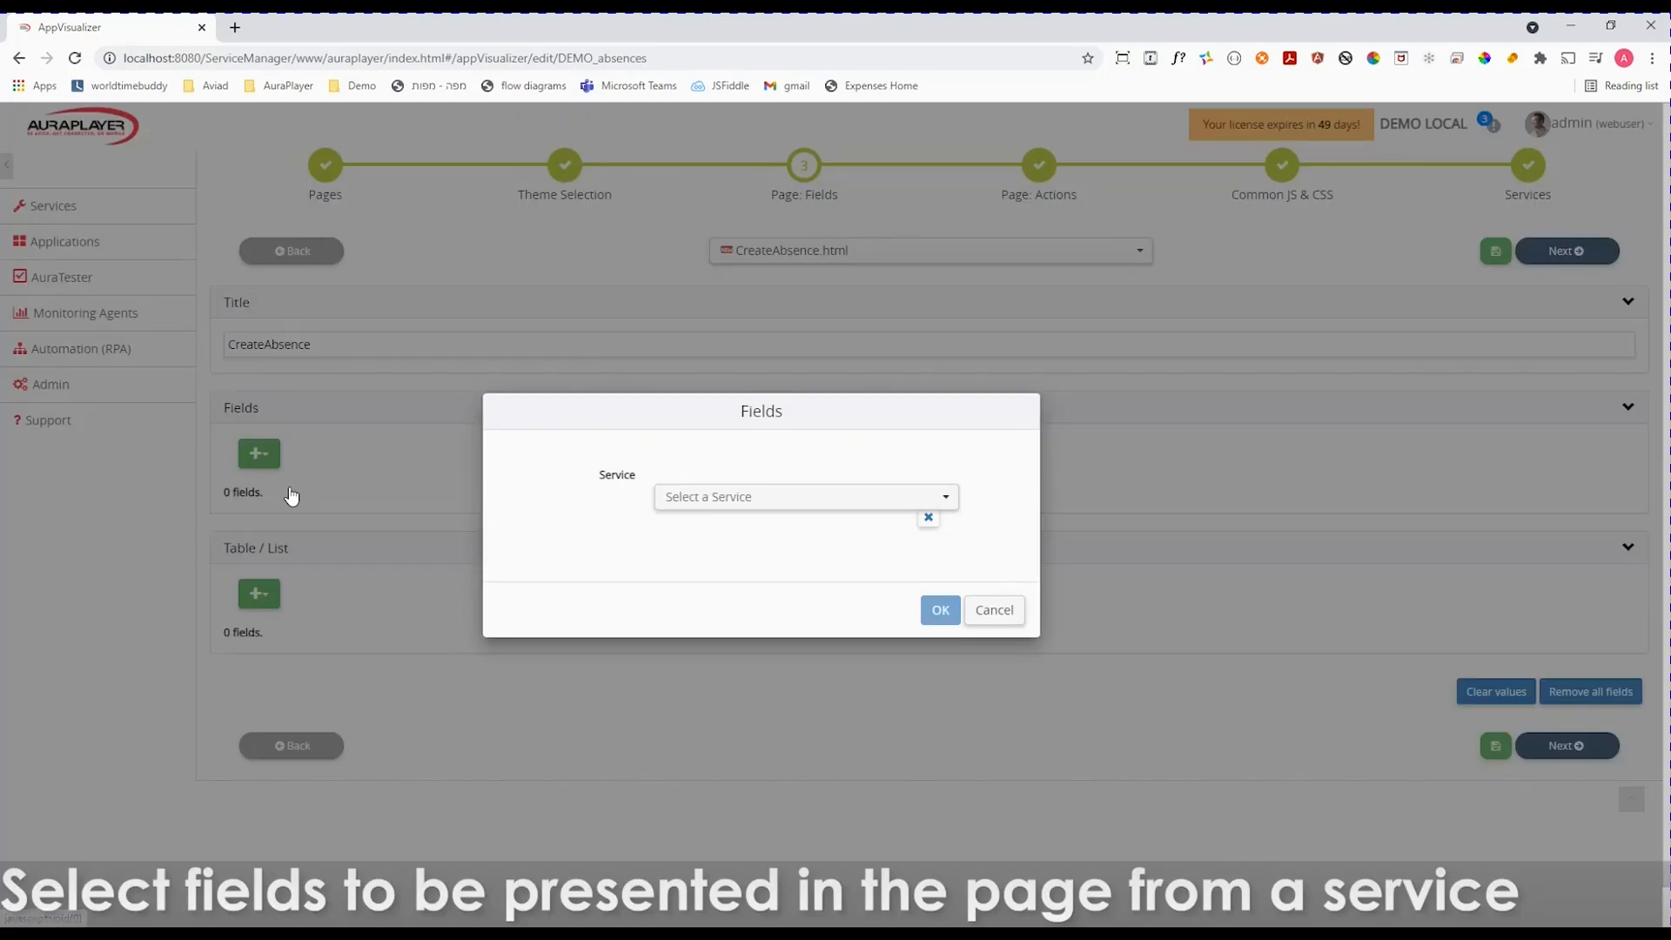
left_click(767, 506)
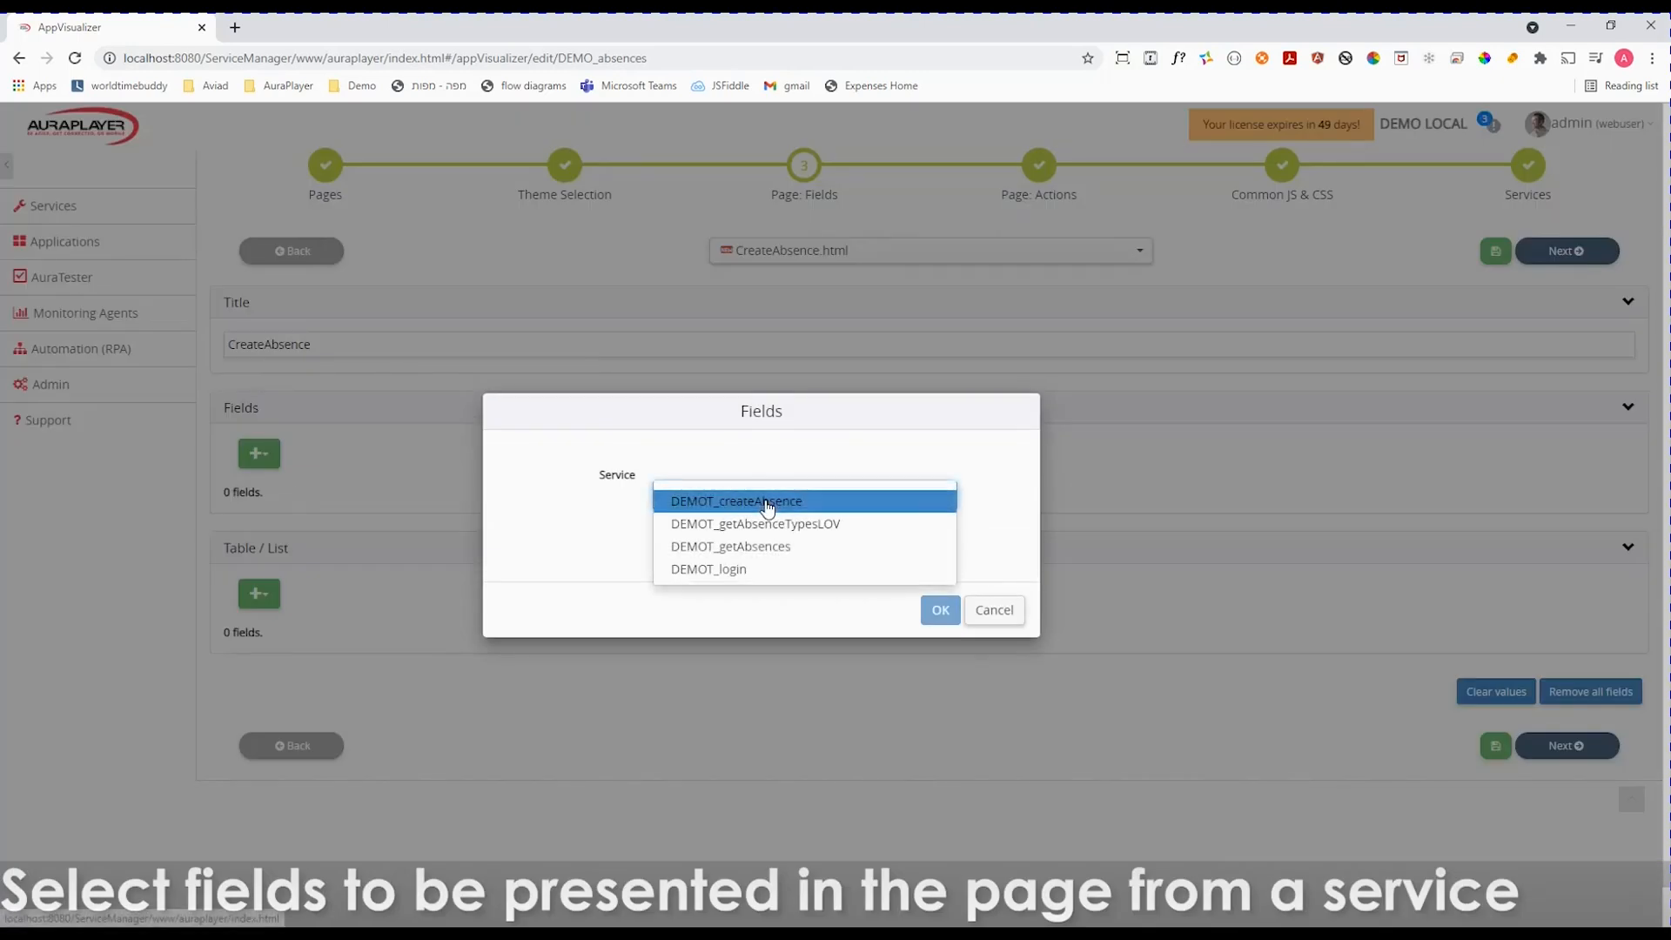
left_click(766, 503)
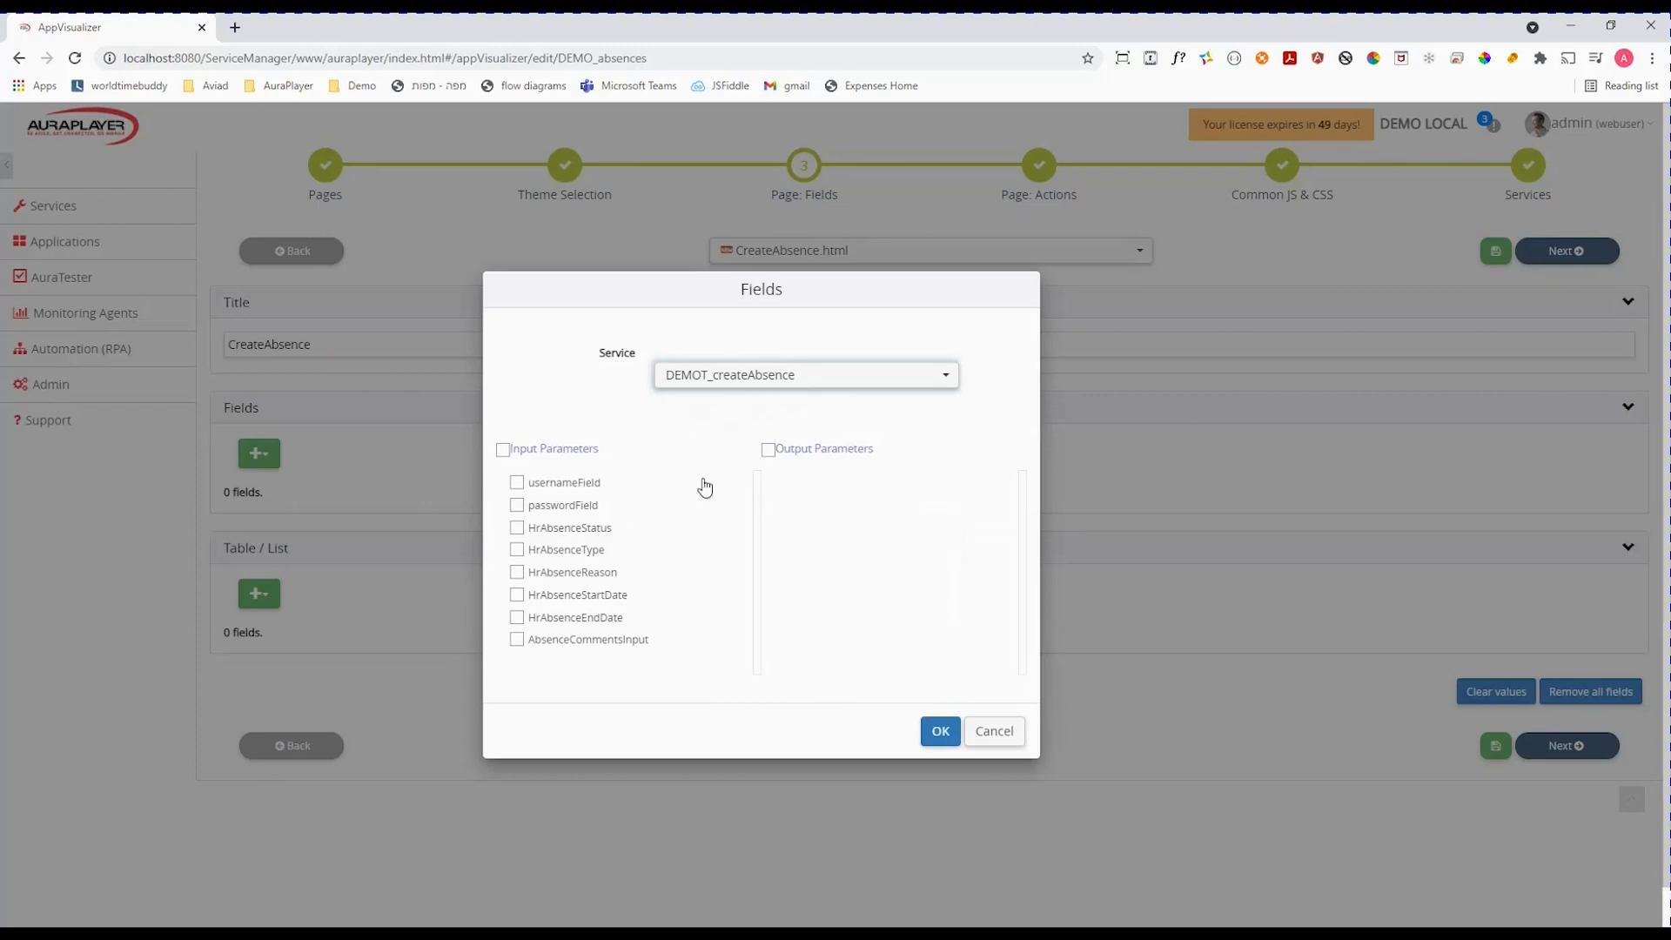
left_click(503, 450)
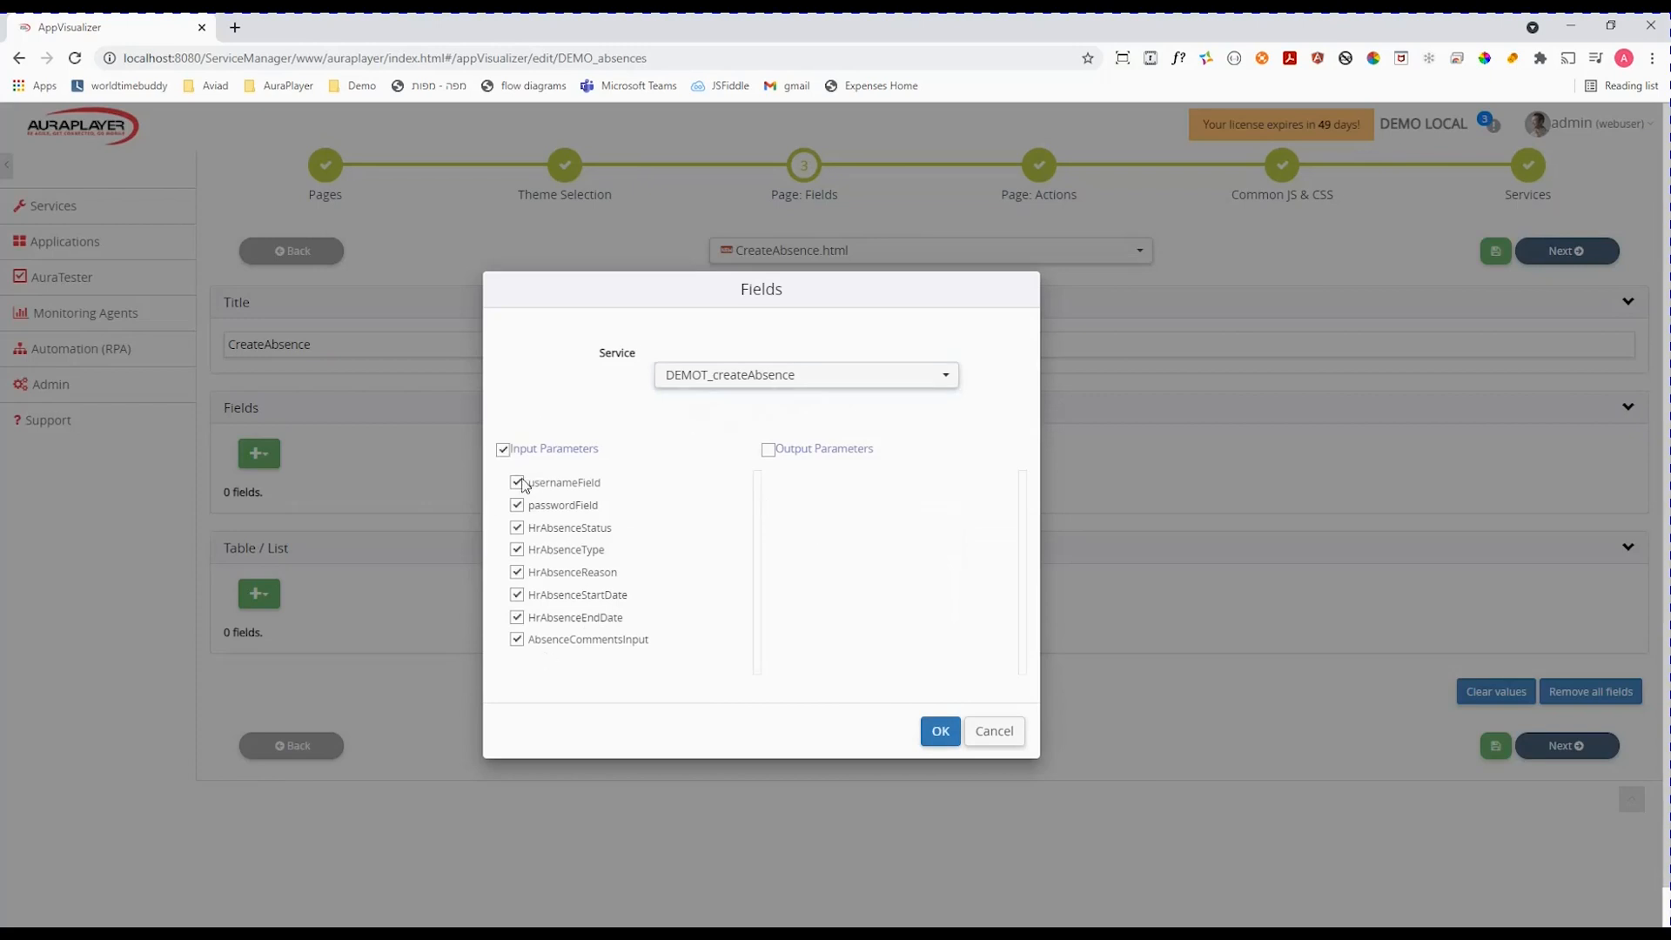
left_click(517, 484)
left_click(517, 507)
left_click(940, 738)
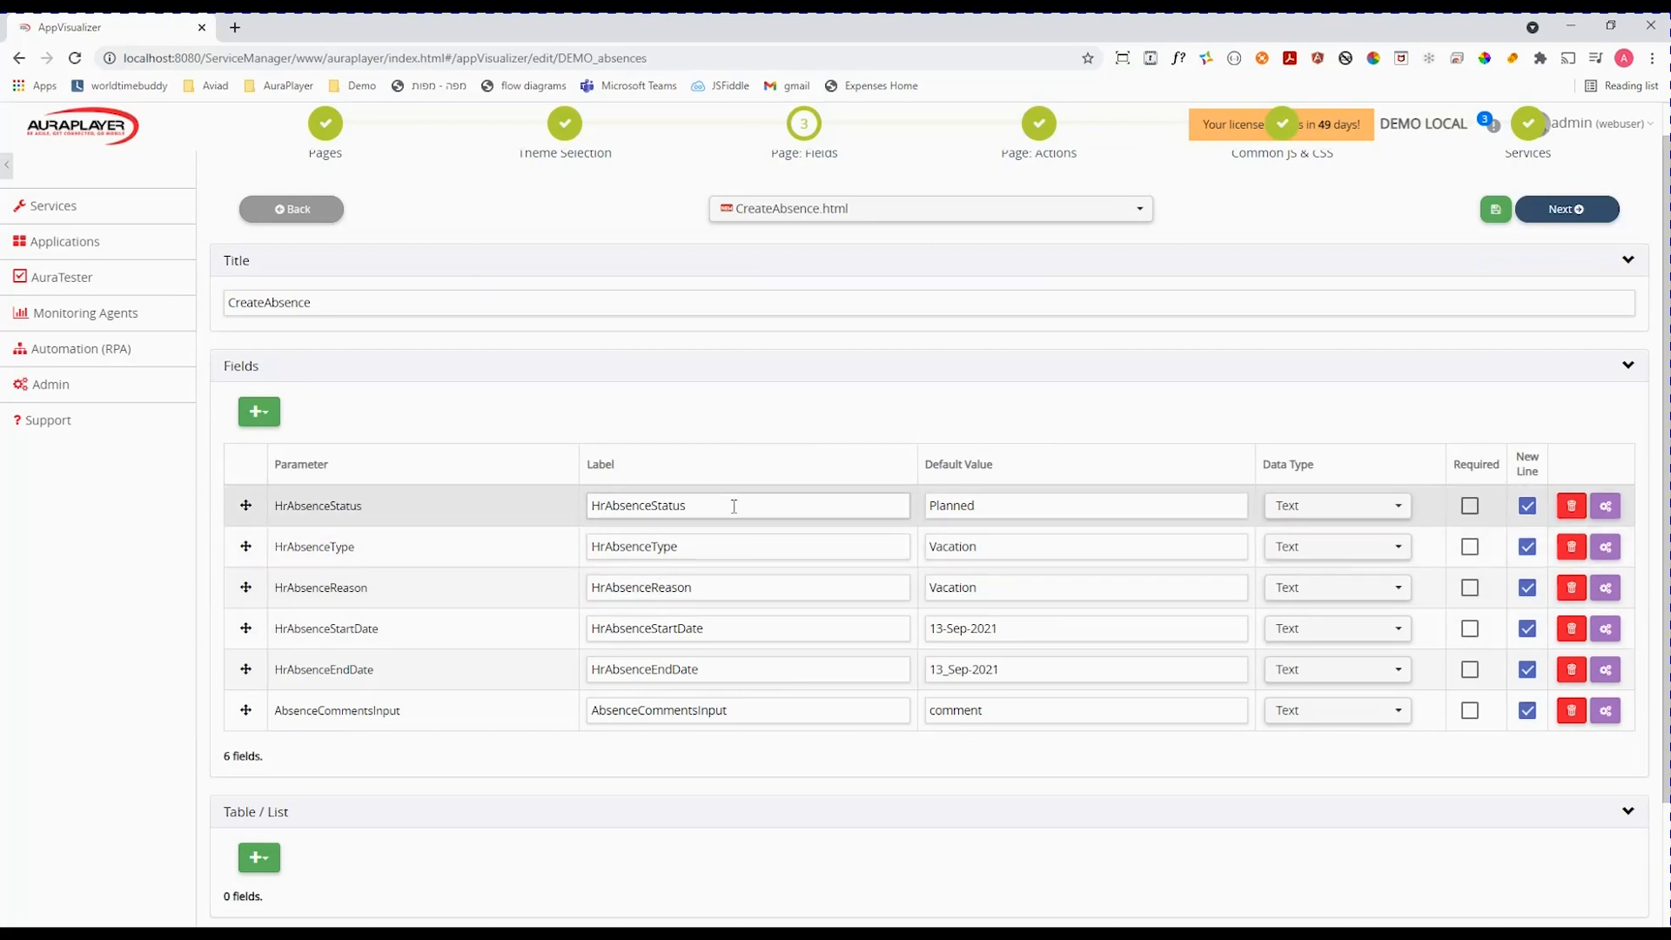
Shorten the label of the HrAbsenceStatus field to Status
left_click(746, 505)
key("shift+Right")
key("shift+Right")
key("shift+Right")
key("shift+Right")
key("shift+Right")
key("shift+Right")
key("shift+Right")
key("shift+Right")
key("shift+Right")
key("shift+Right")
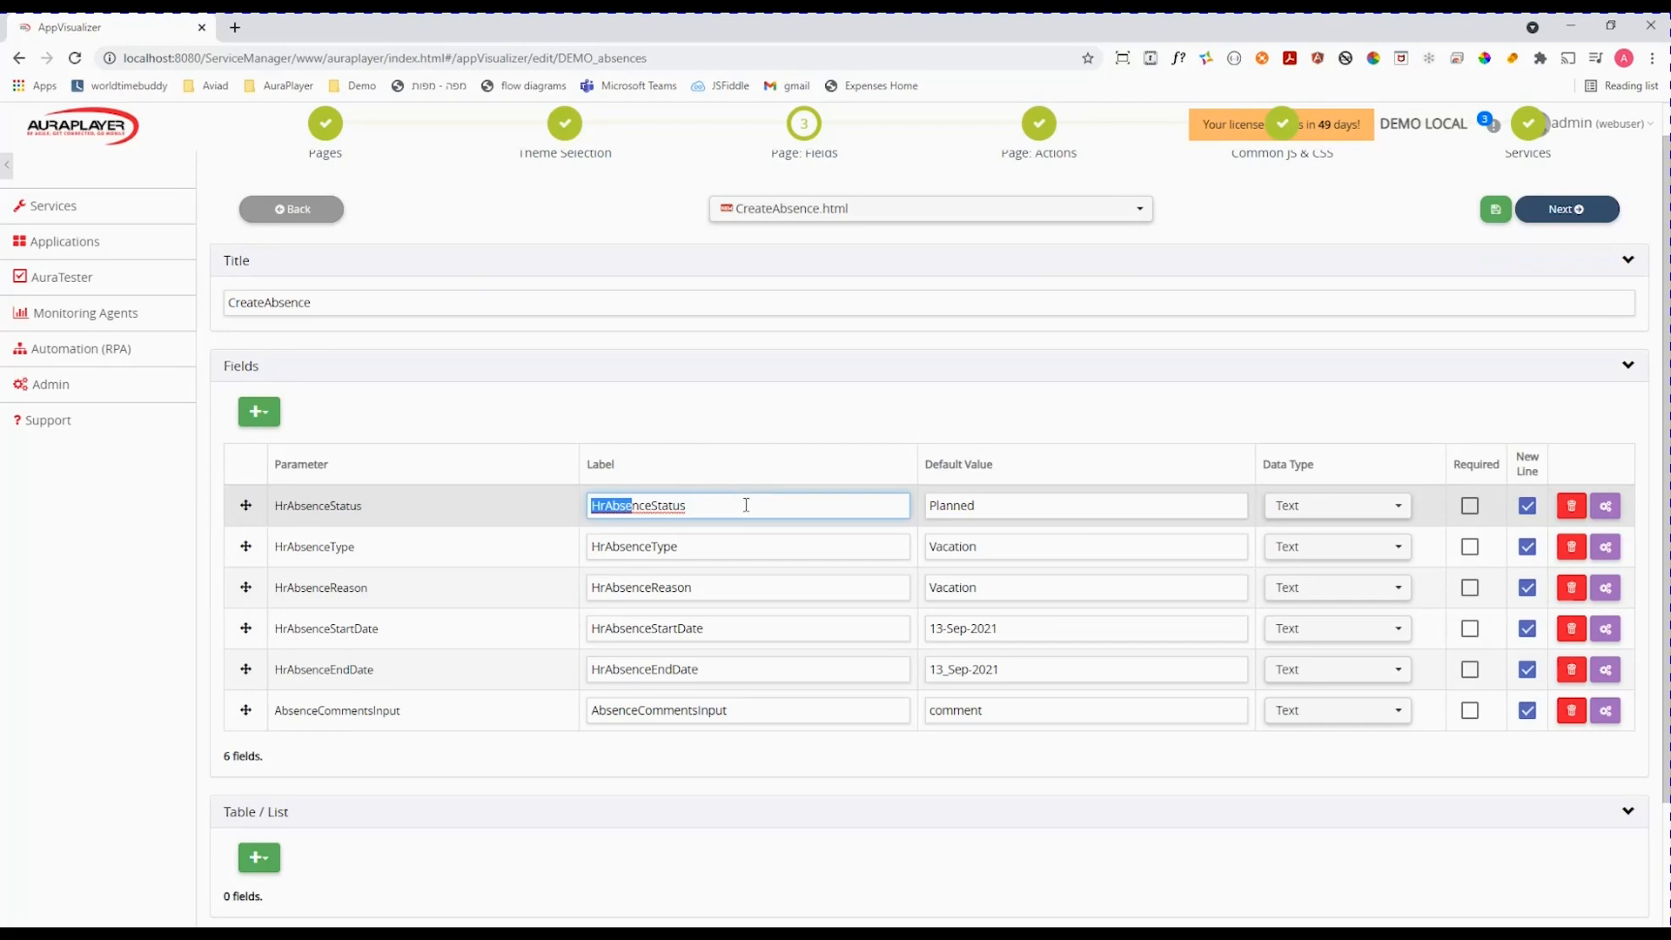
key("shift+Left")
key("BackSpace")
Shorten the label of the HrAbsenceType field to Type
left_click(711, 547)
key("Home")
key("shift+Right")
key("shift+Right")
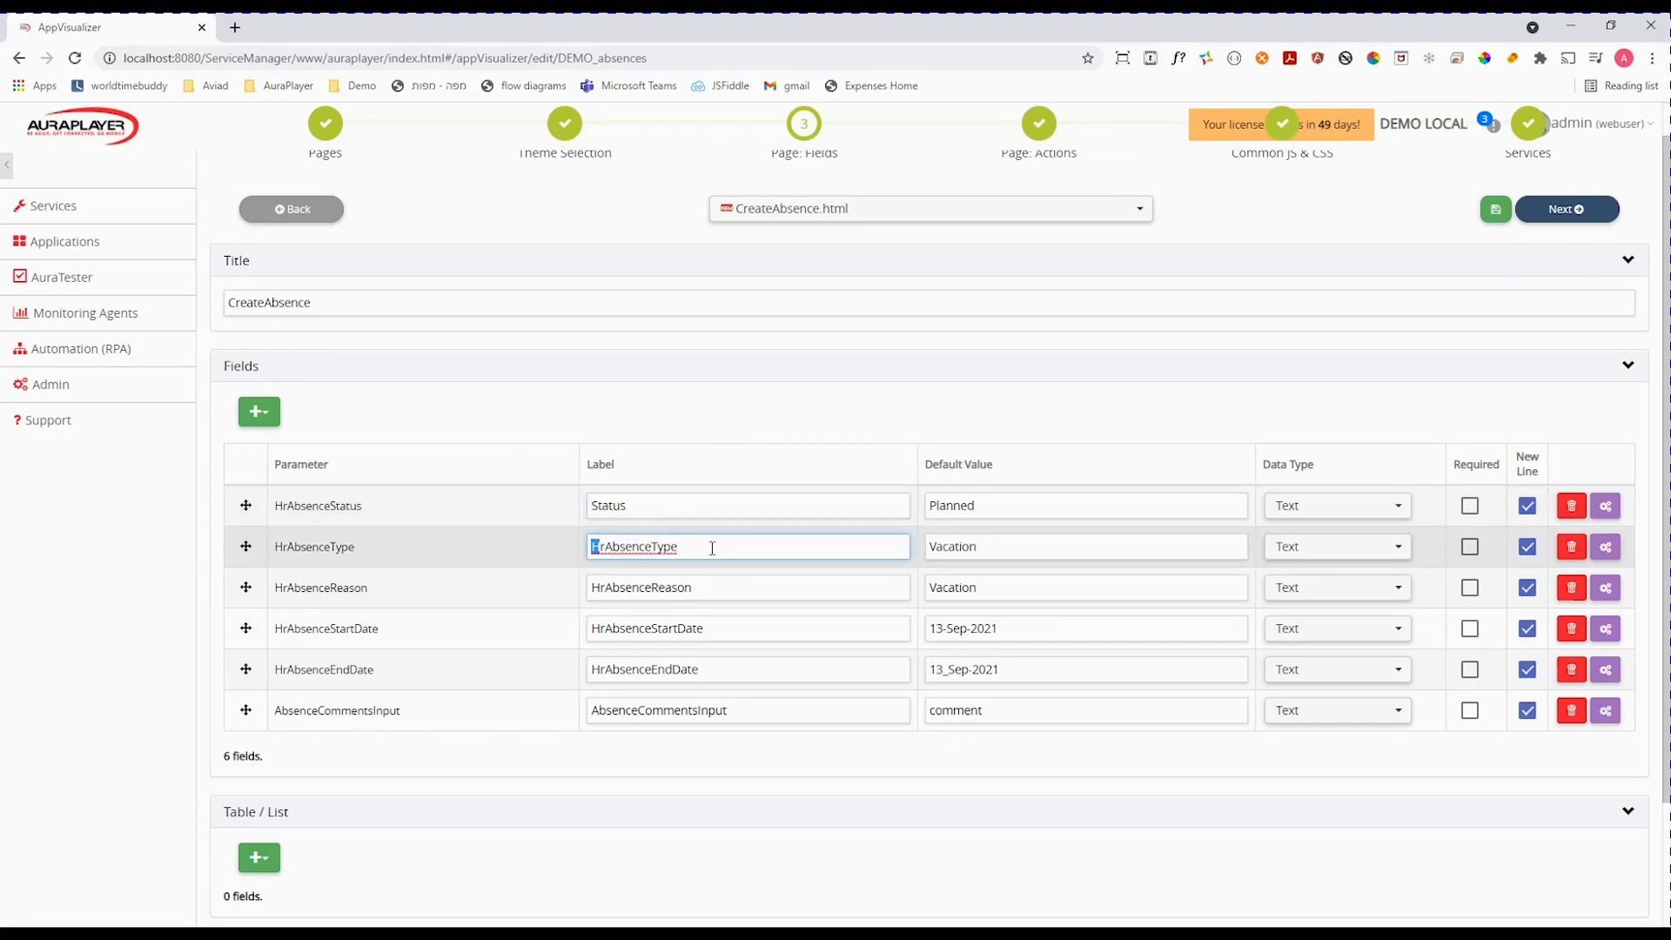
key("shift+Right")
key("shift+Right")
key("shift+Right")
key("shift+Right")
key("shift+Right")
key("shift+Right")
key("shift+Right")
key("shift+Right")
key("shift+Right")
key("shift+Left")
key("shift+Left")
key("BackSpace")
Relabel the HrAbsenceReason field as Reason and the HrAbsenceStartDate field as Start Date
left_click_drag(653, 587, 542, 590)
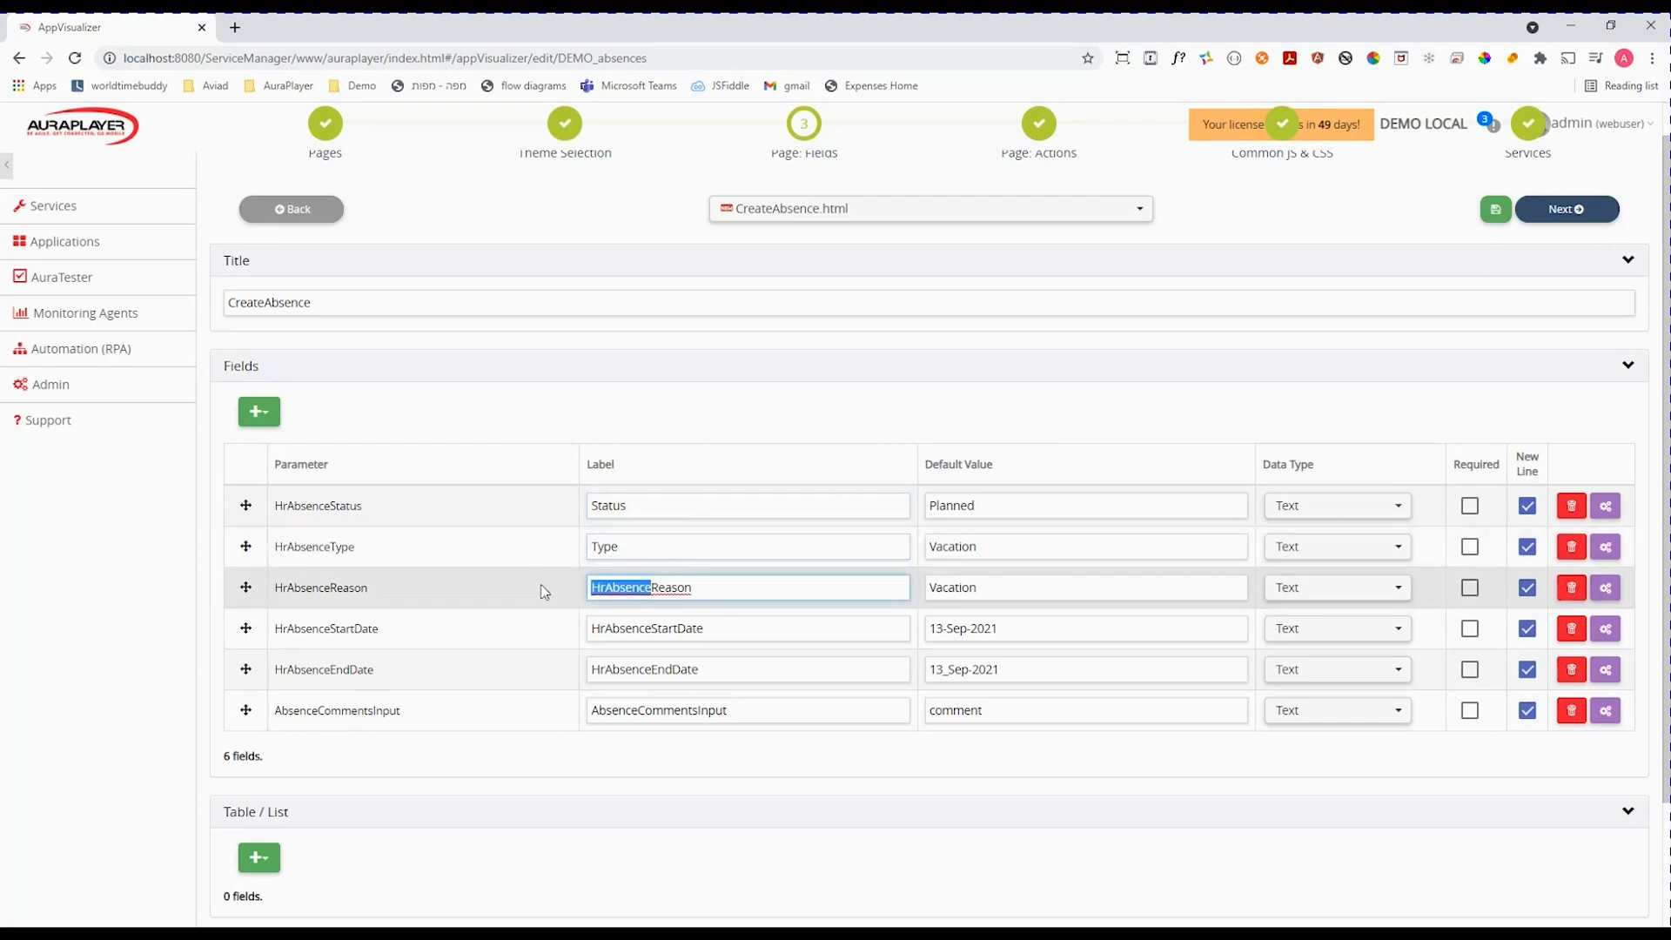
key("BackSpace")
left_click_drag(651, 628, 564, 636)
key("BackSpace")
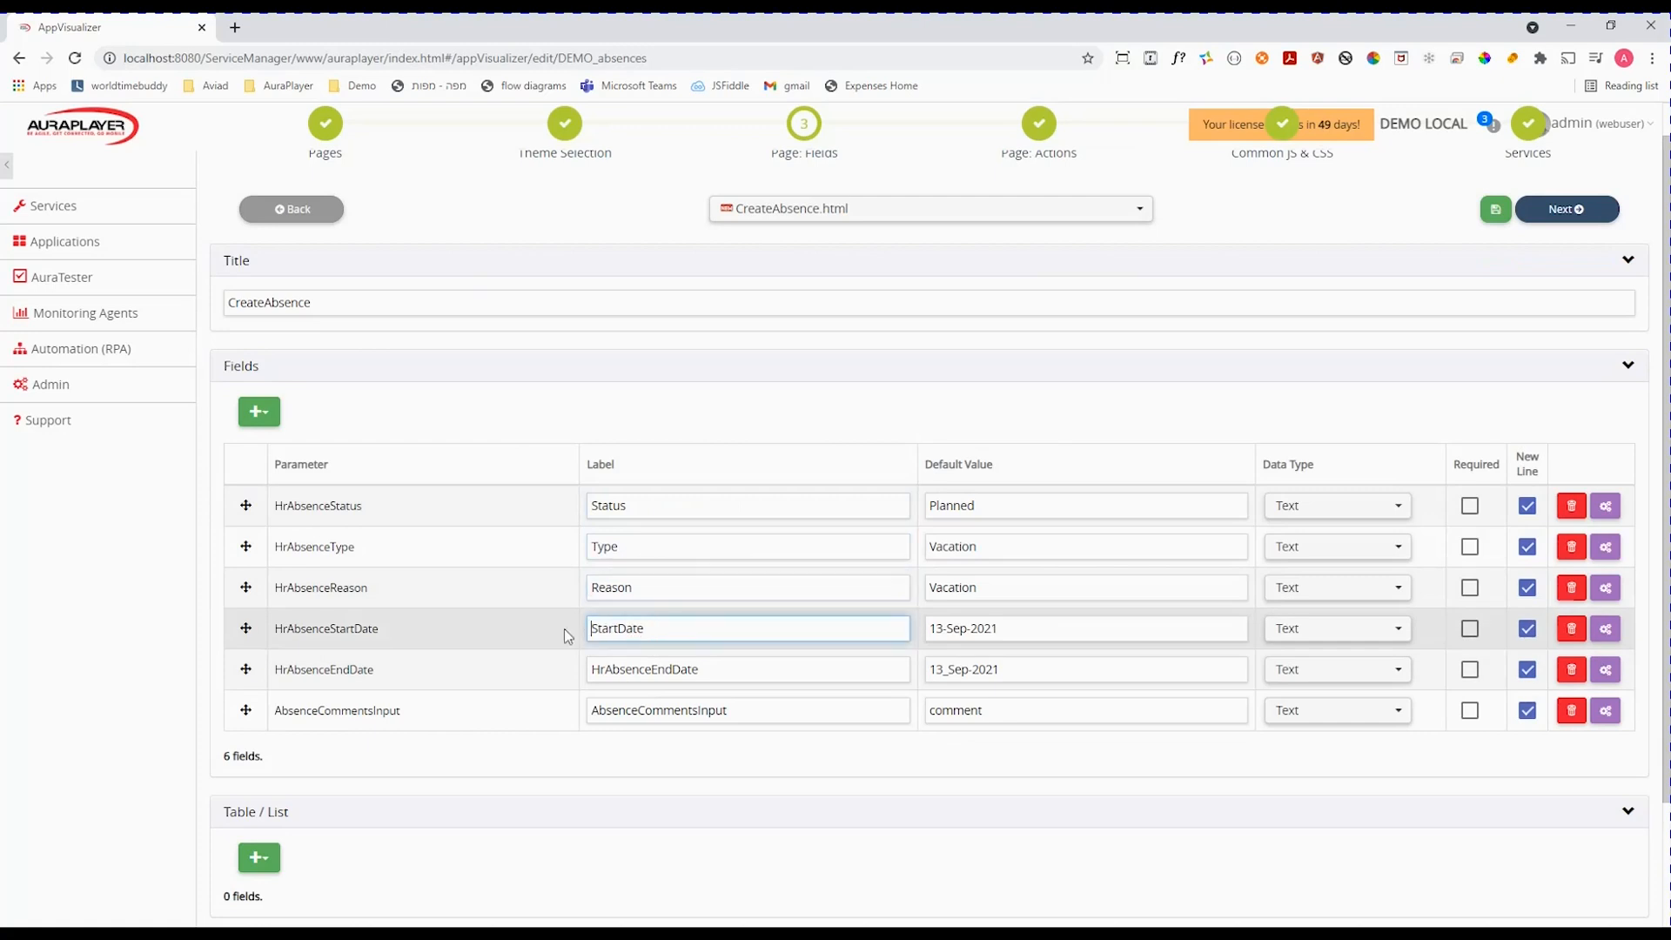
key("Right")
key("Right")
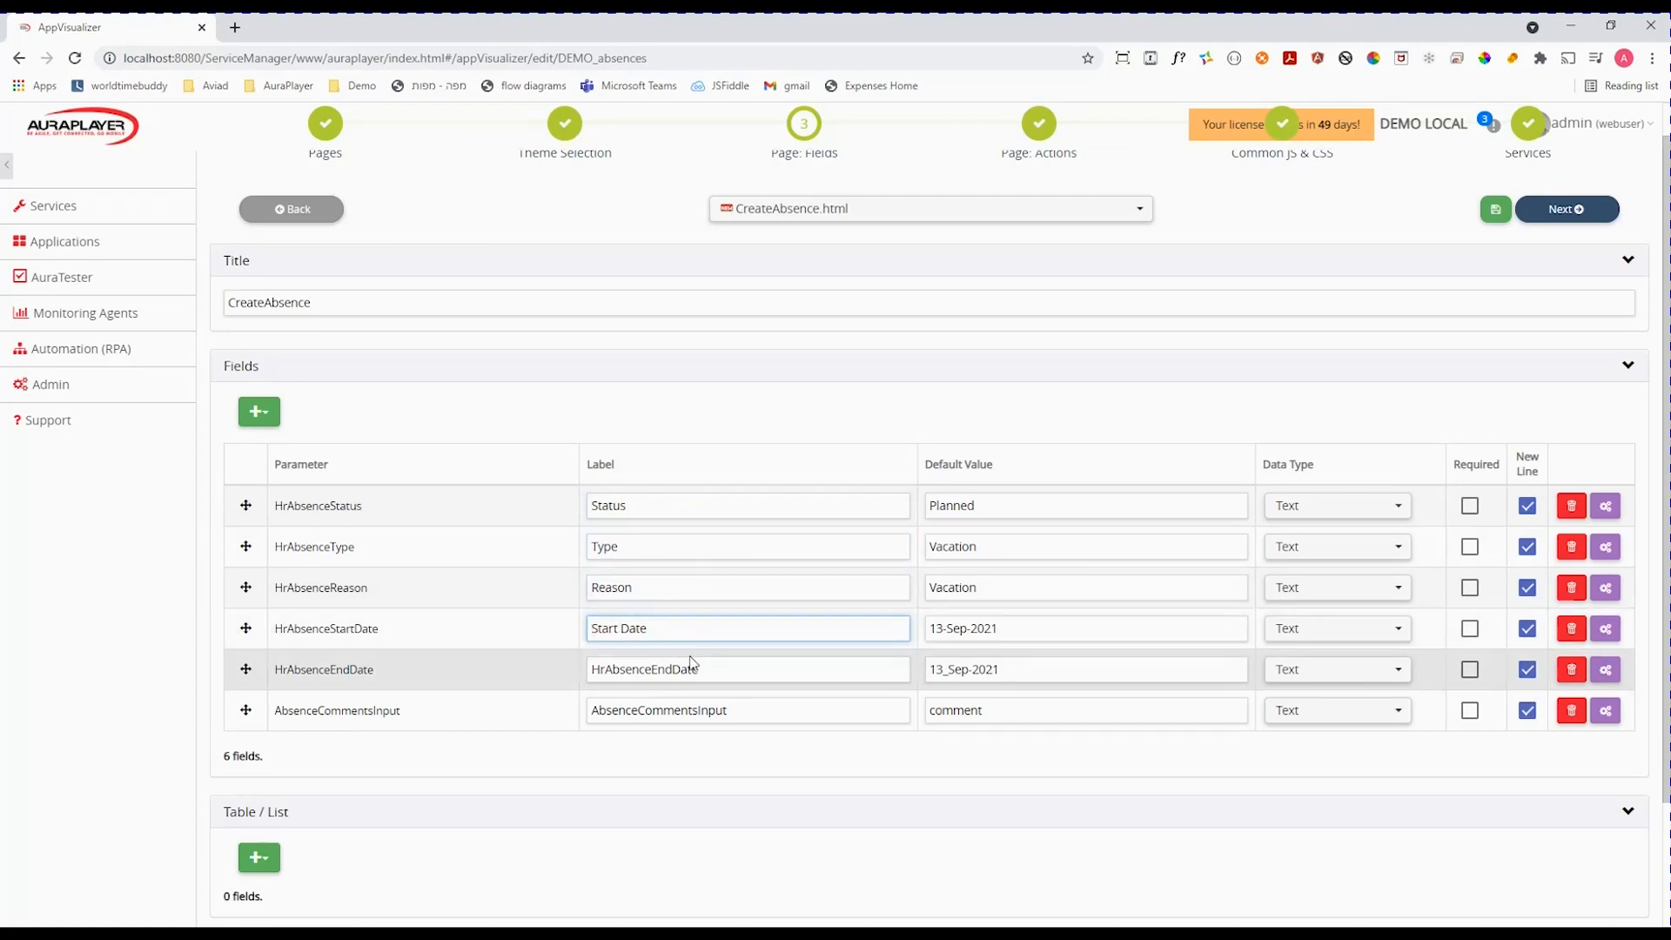
Relabel the HrAbsenceEndDate field as End Date and the AbsenceCommentsInput field as Comments
left_click_drag(653, 670, 526, 669)
key("BackSpace")
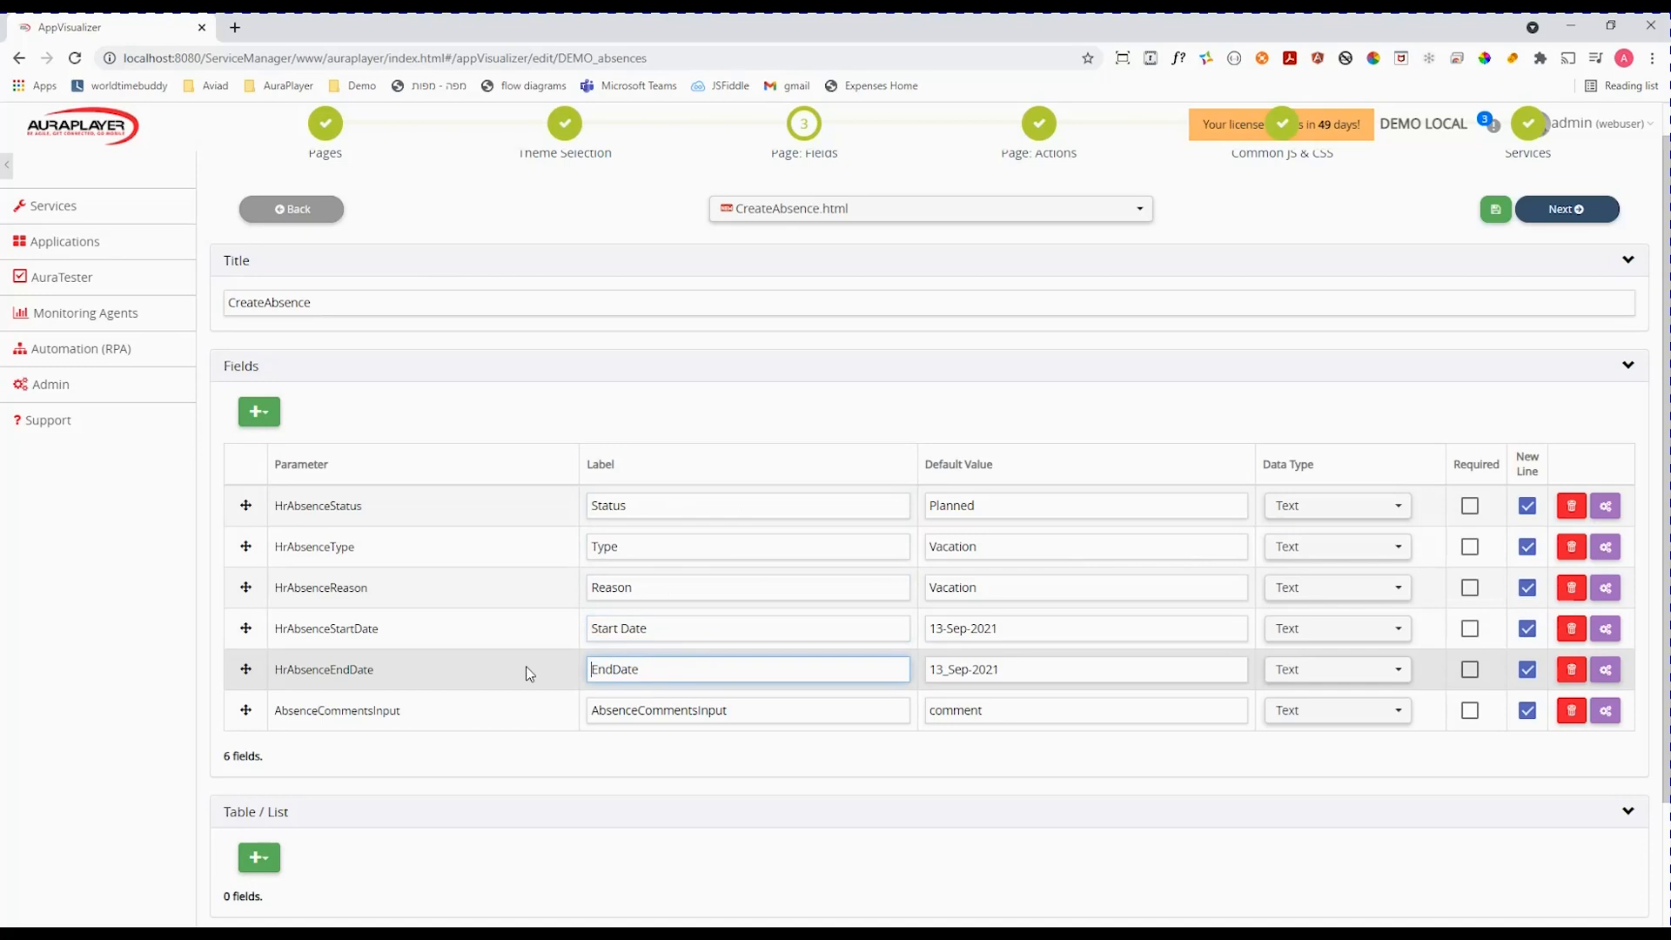
left_click(611, 669)
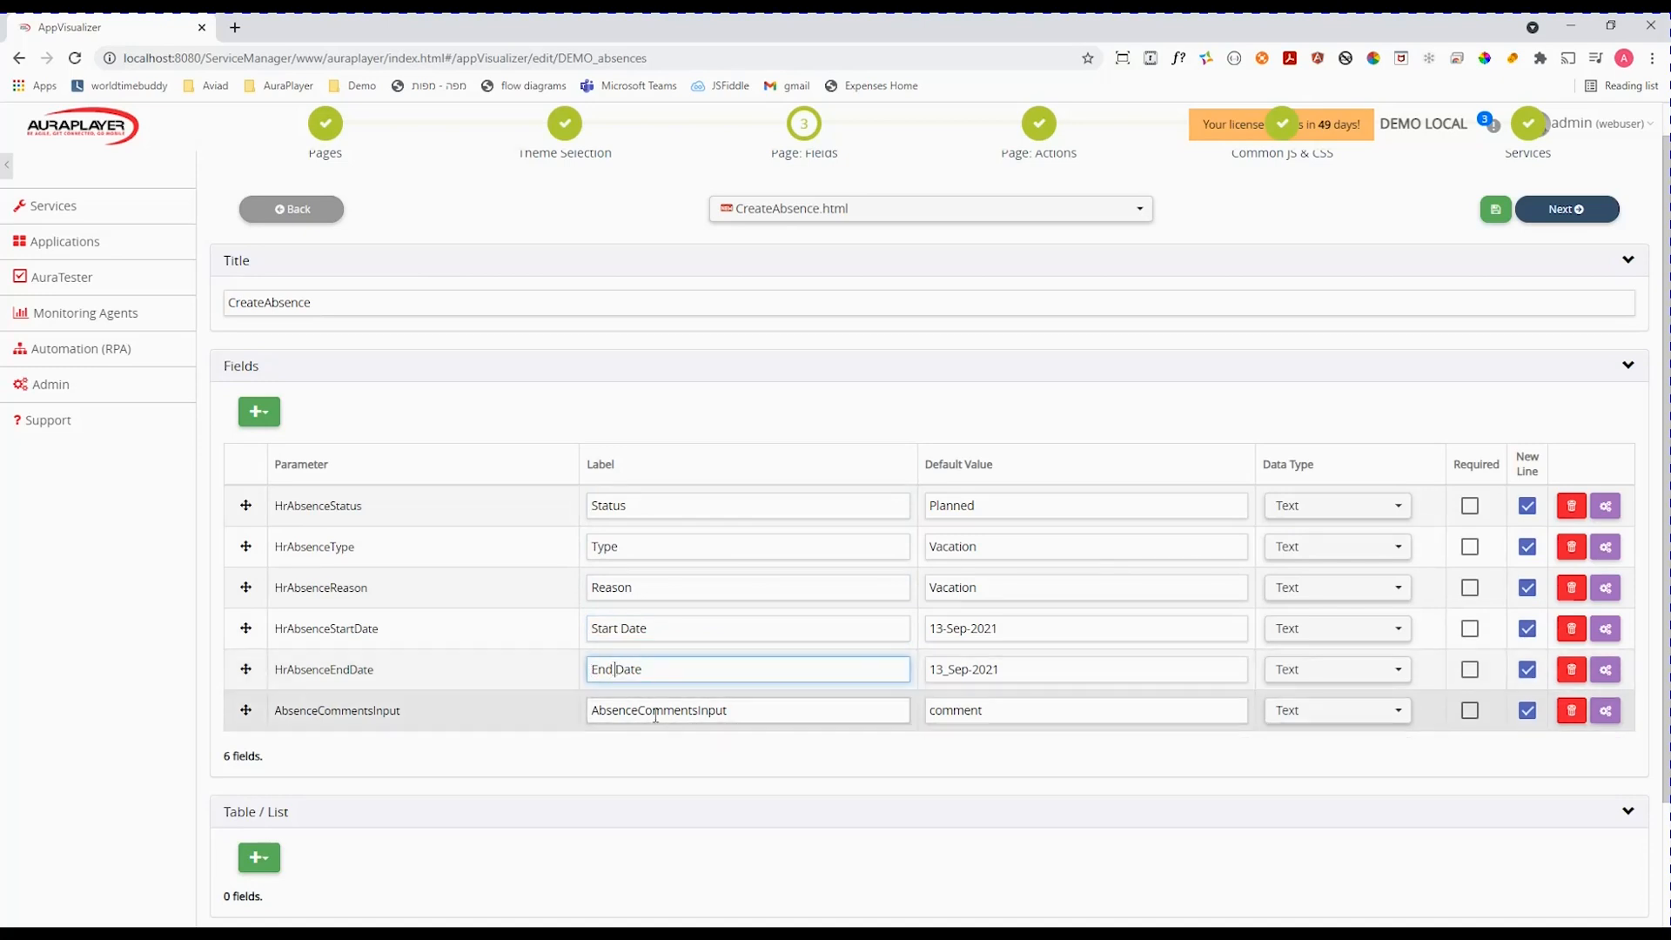
left_click_drag(638, 710, 543, 717)
key("BackSpace")
key("End")
key("BackSpace")
key("BackSpace")
key("BackSpace")
key("BackSpace")
key("BackSpace")
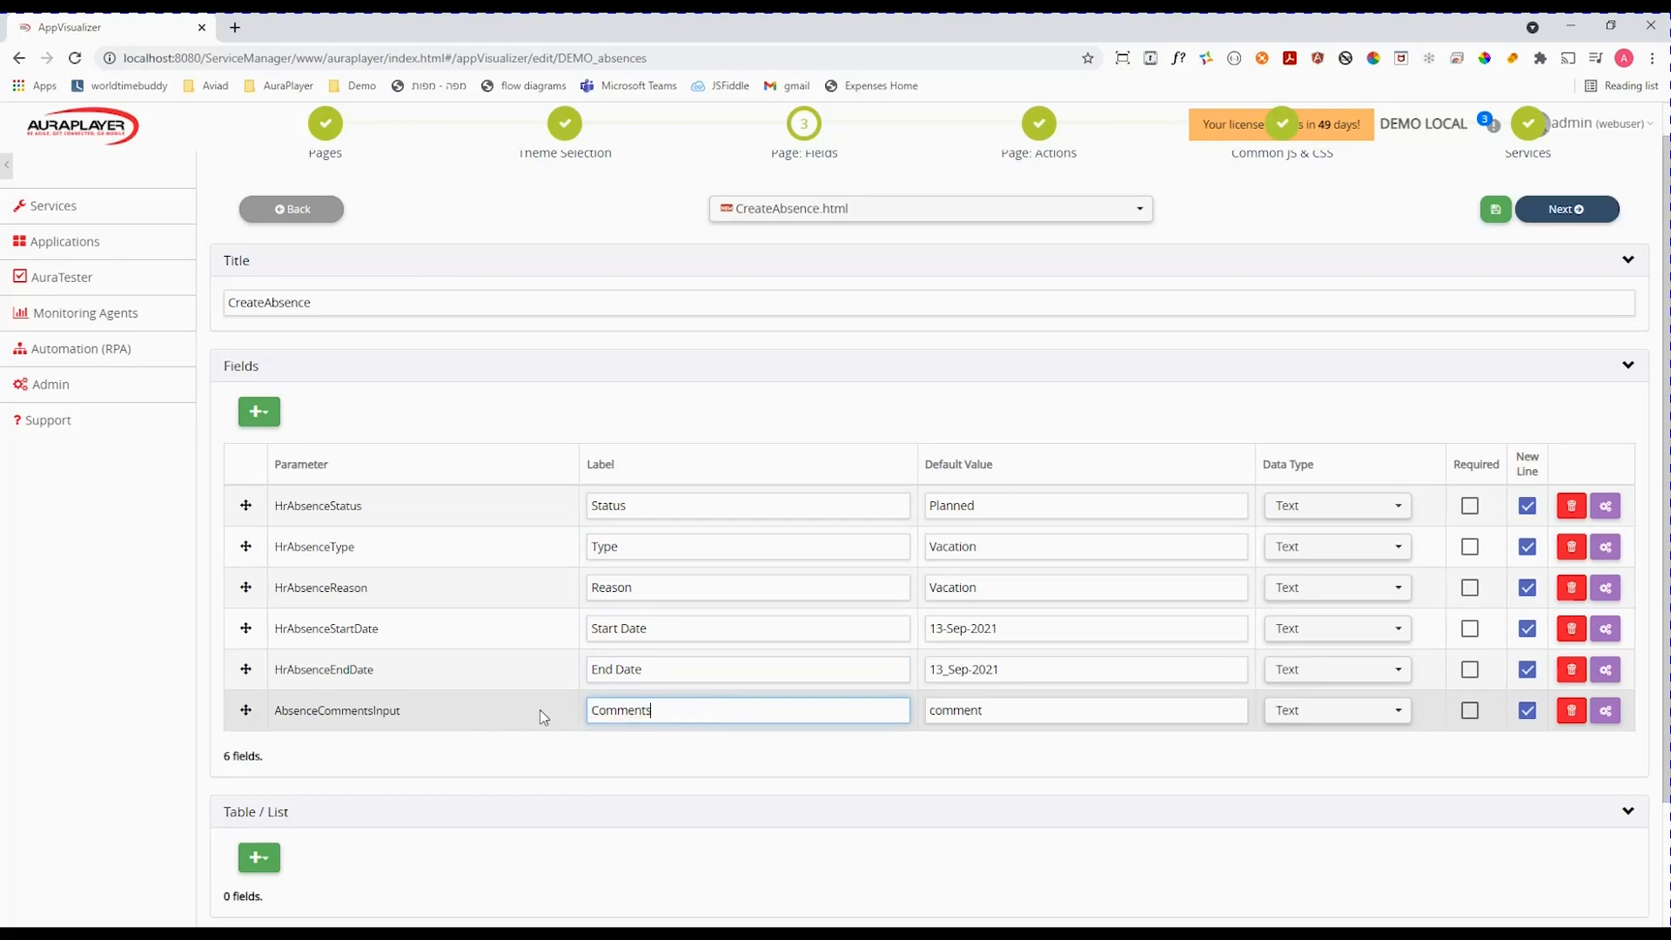
Set the data type of the HrAbsenceStartDate field to Datetime
left_click(721, 626)
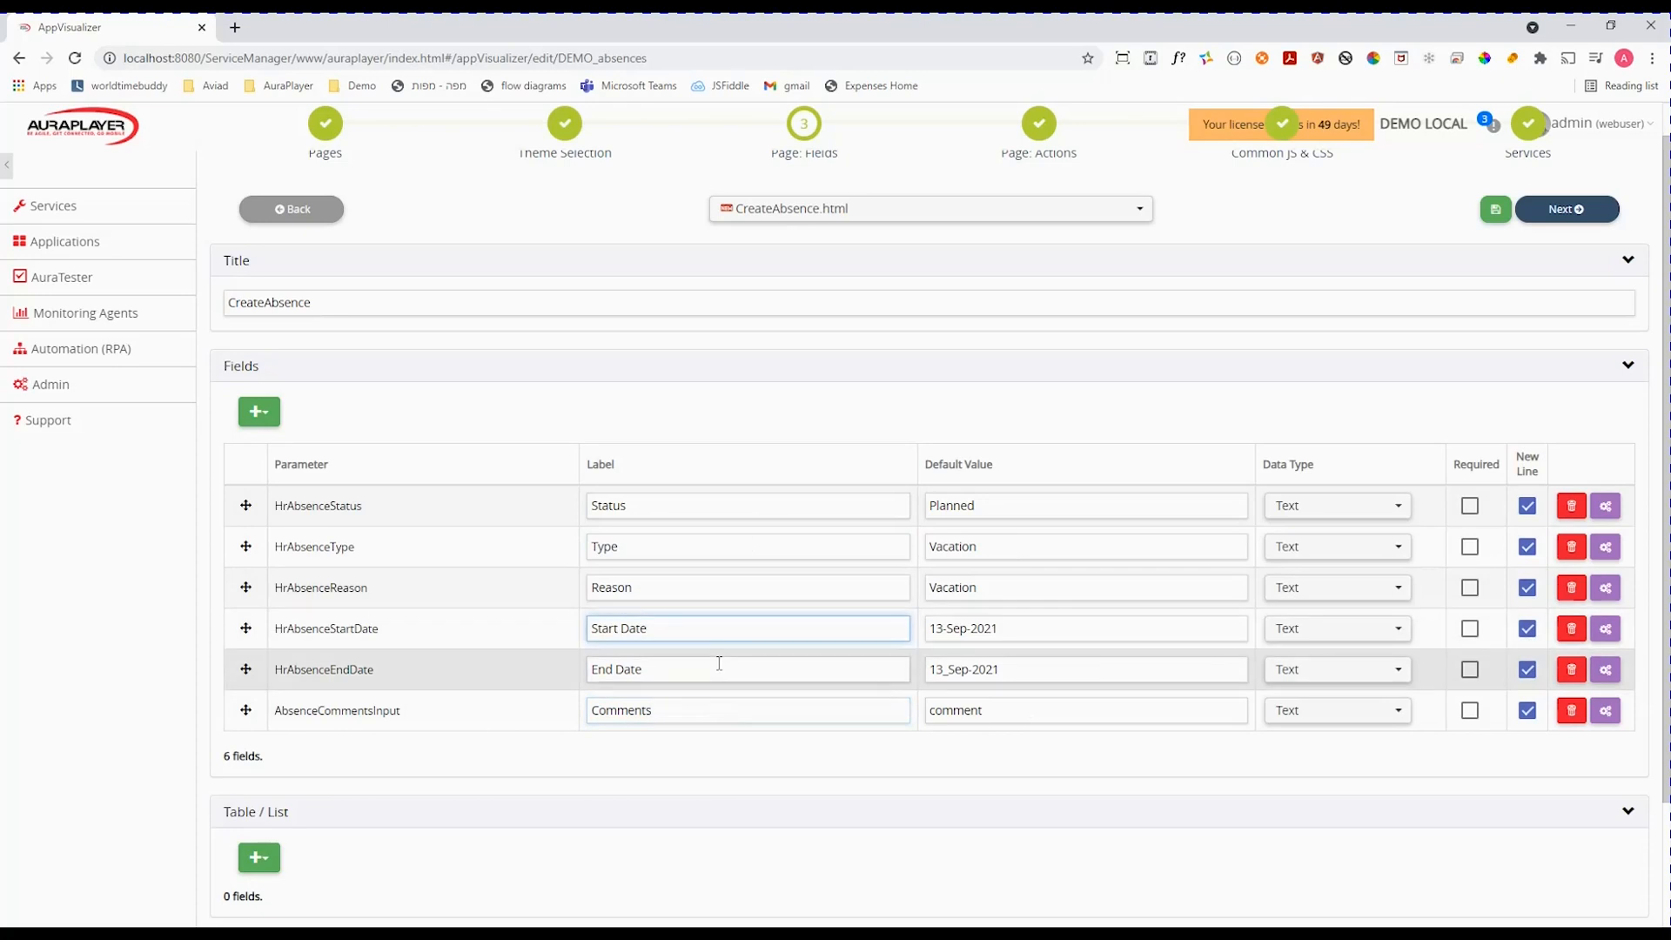
left_click(791, 627)
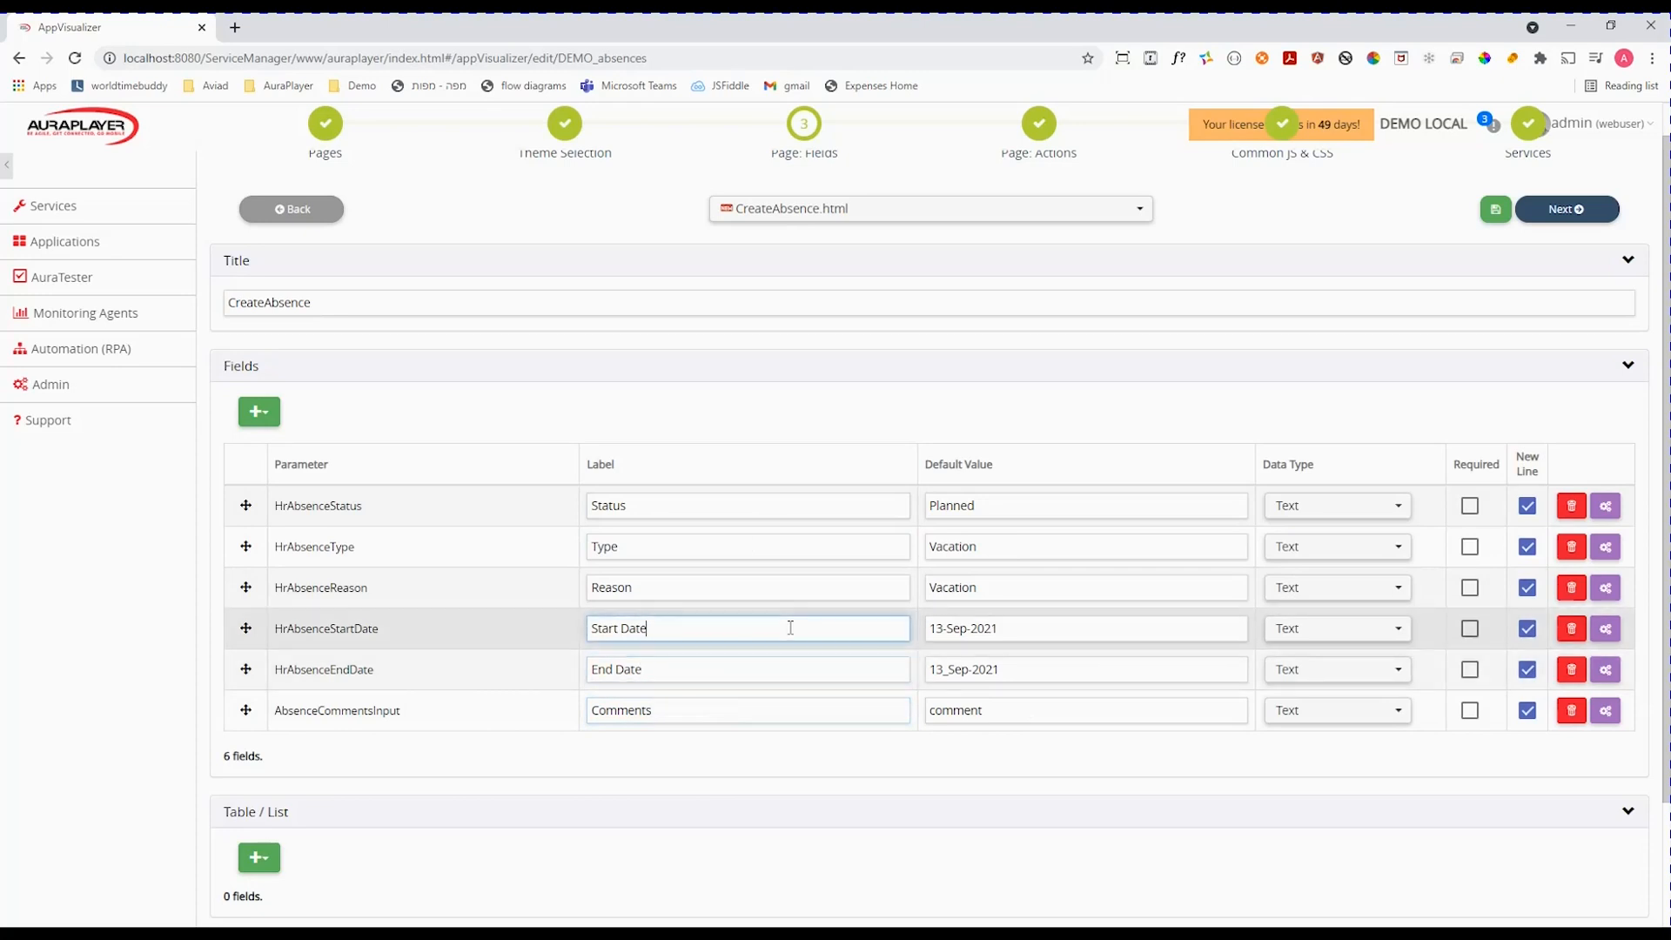
left_click(1335, 634)
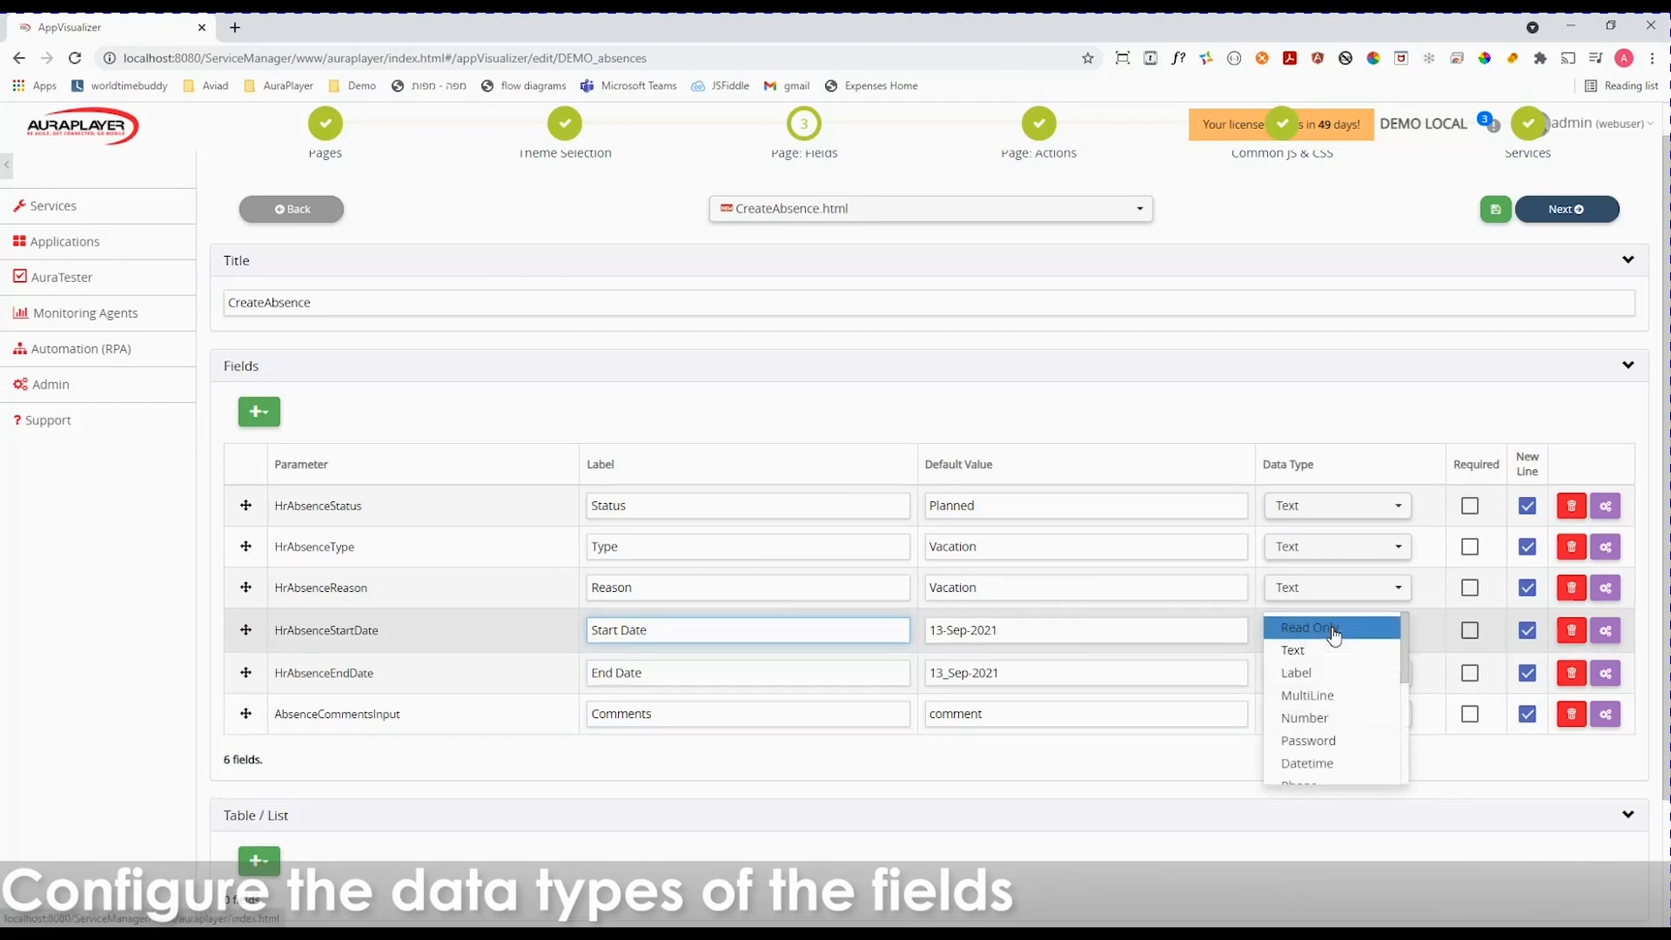
left_click_drag(1407, 642, 1406, 685)
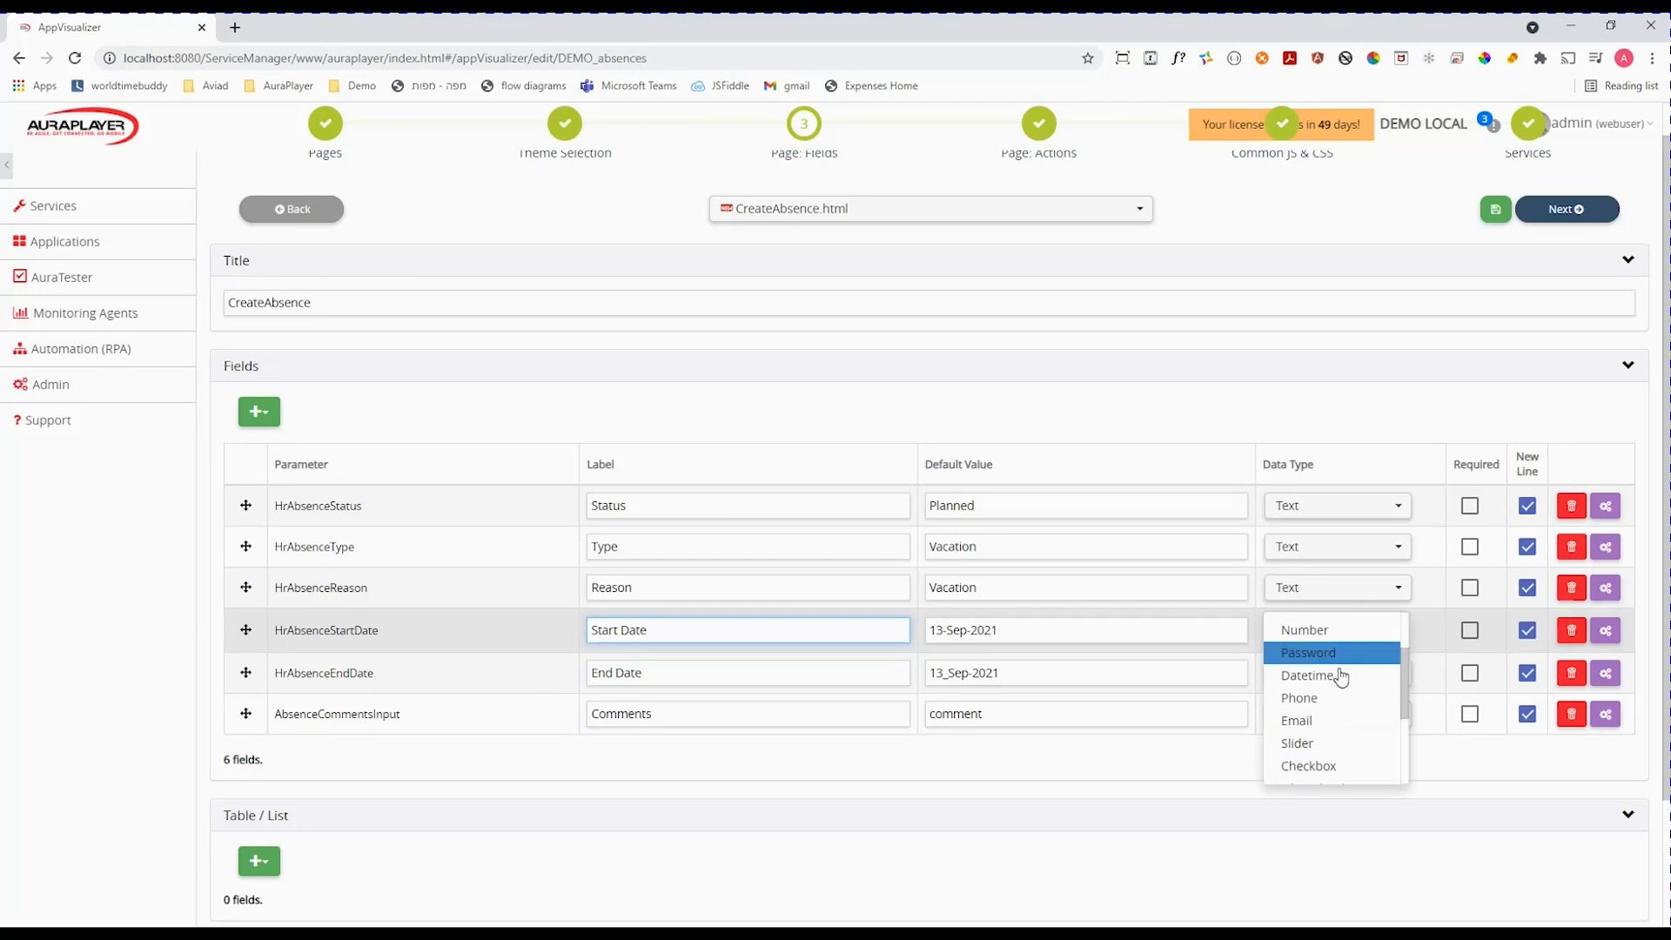
left_click(1319, 686)
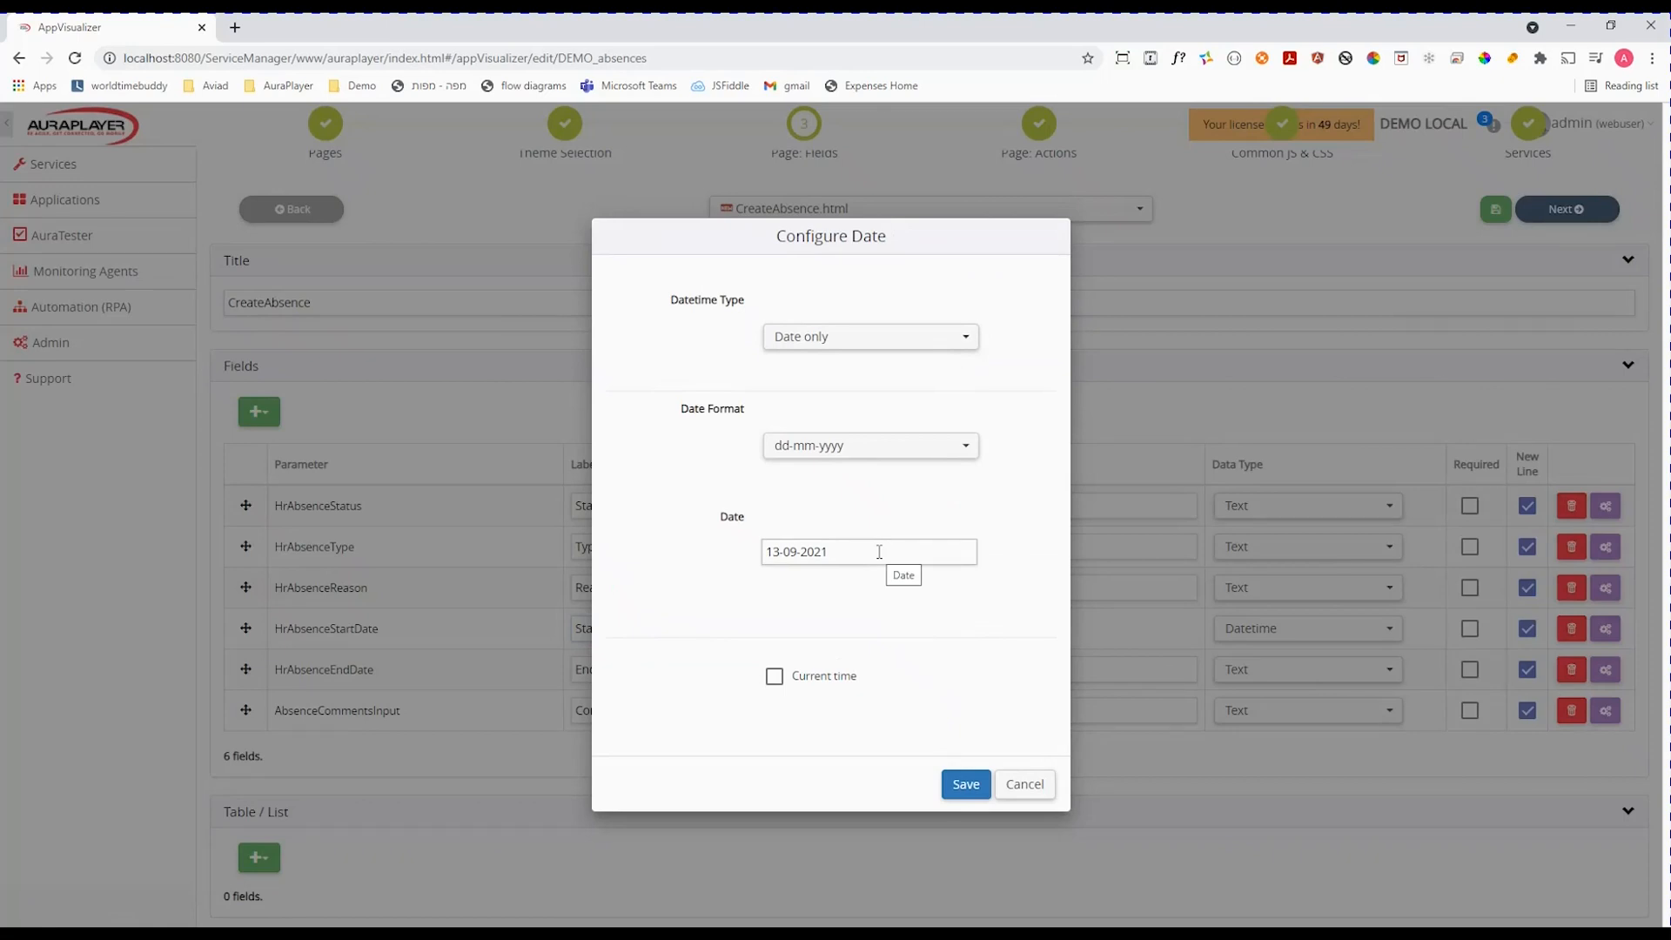
Configure the start date as Date only in dd-MMM-yyyy format with the current time as its default, and save the settings
left_click(953, 337)
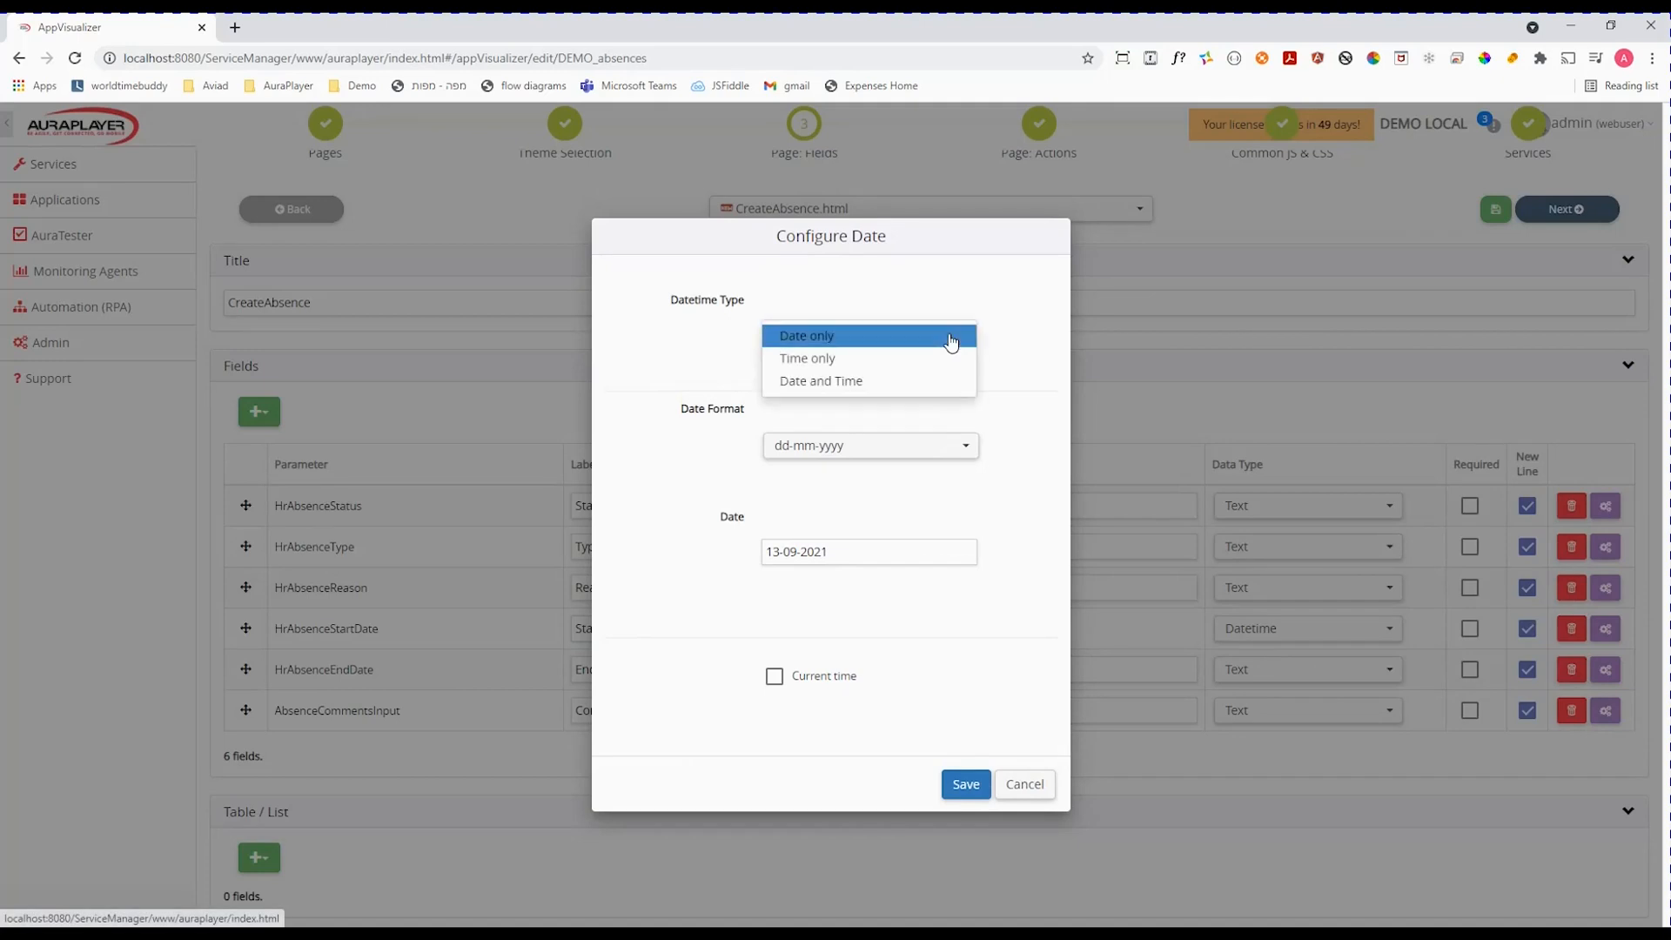
left_click(916, 337)
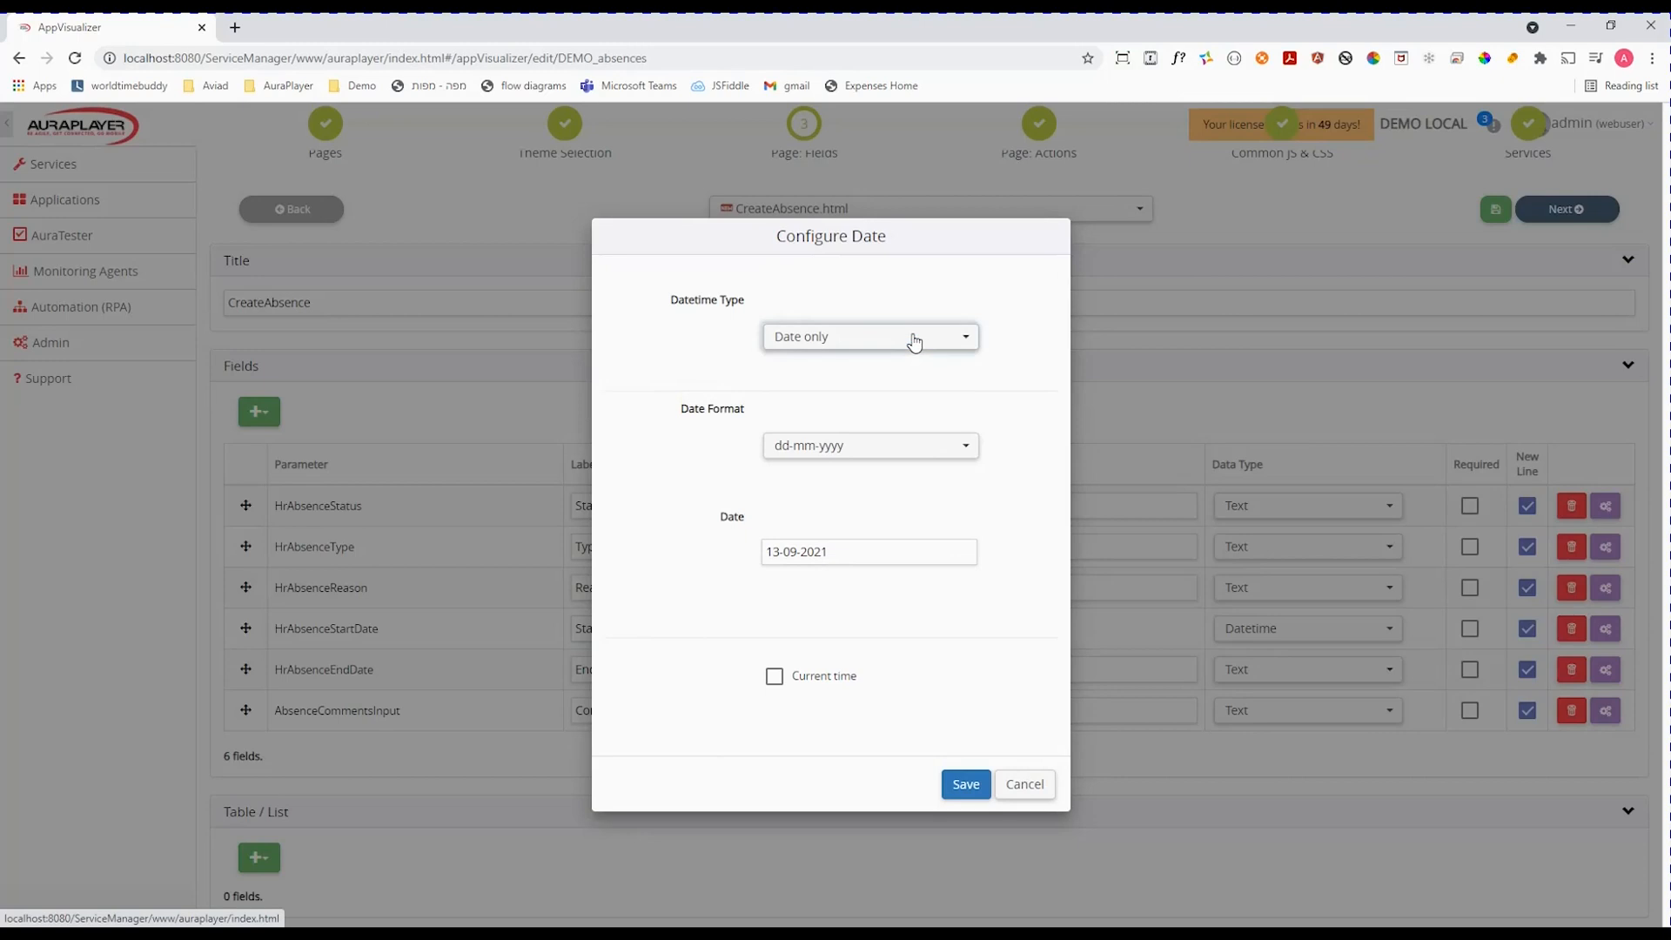
left_click(900, 452)
left_click_drag(971, 471, 977, 544)
left_click(829, 589)
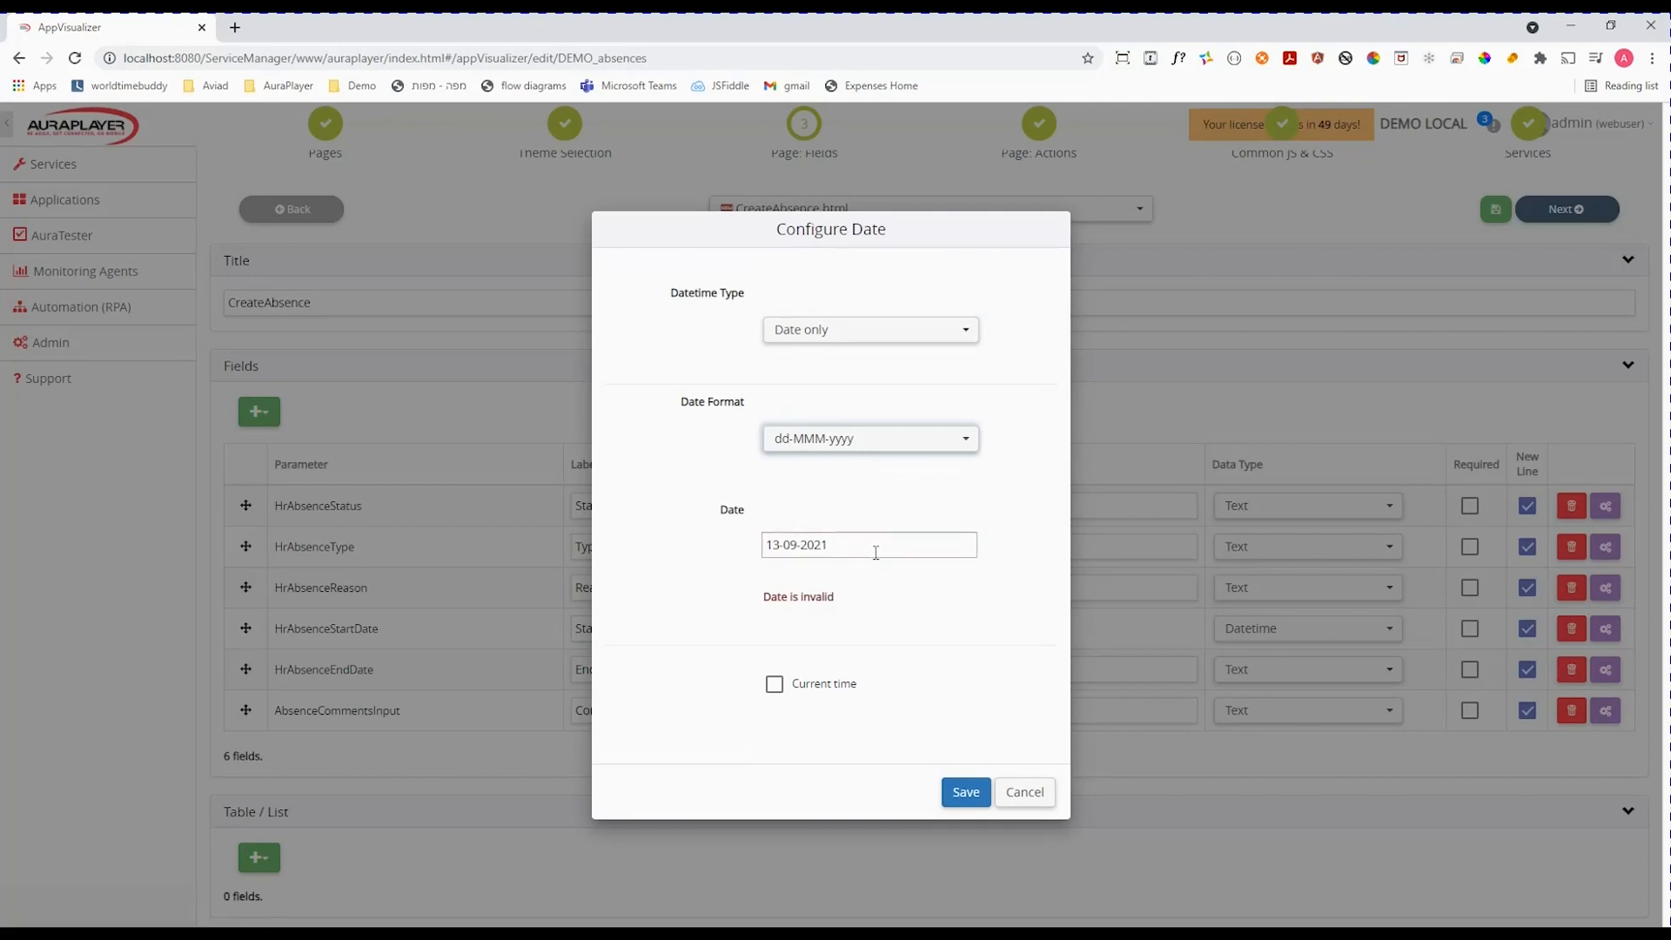
left_click(775, 686)
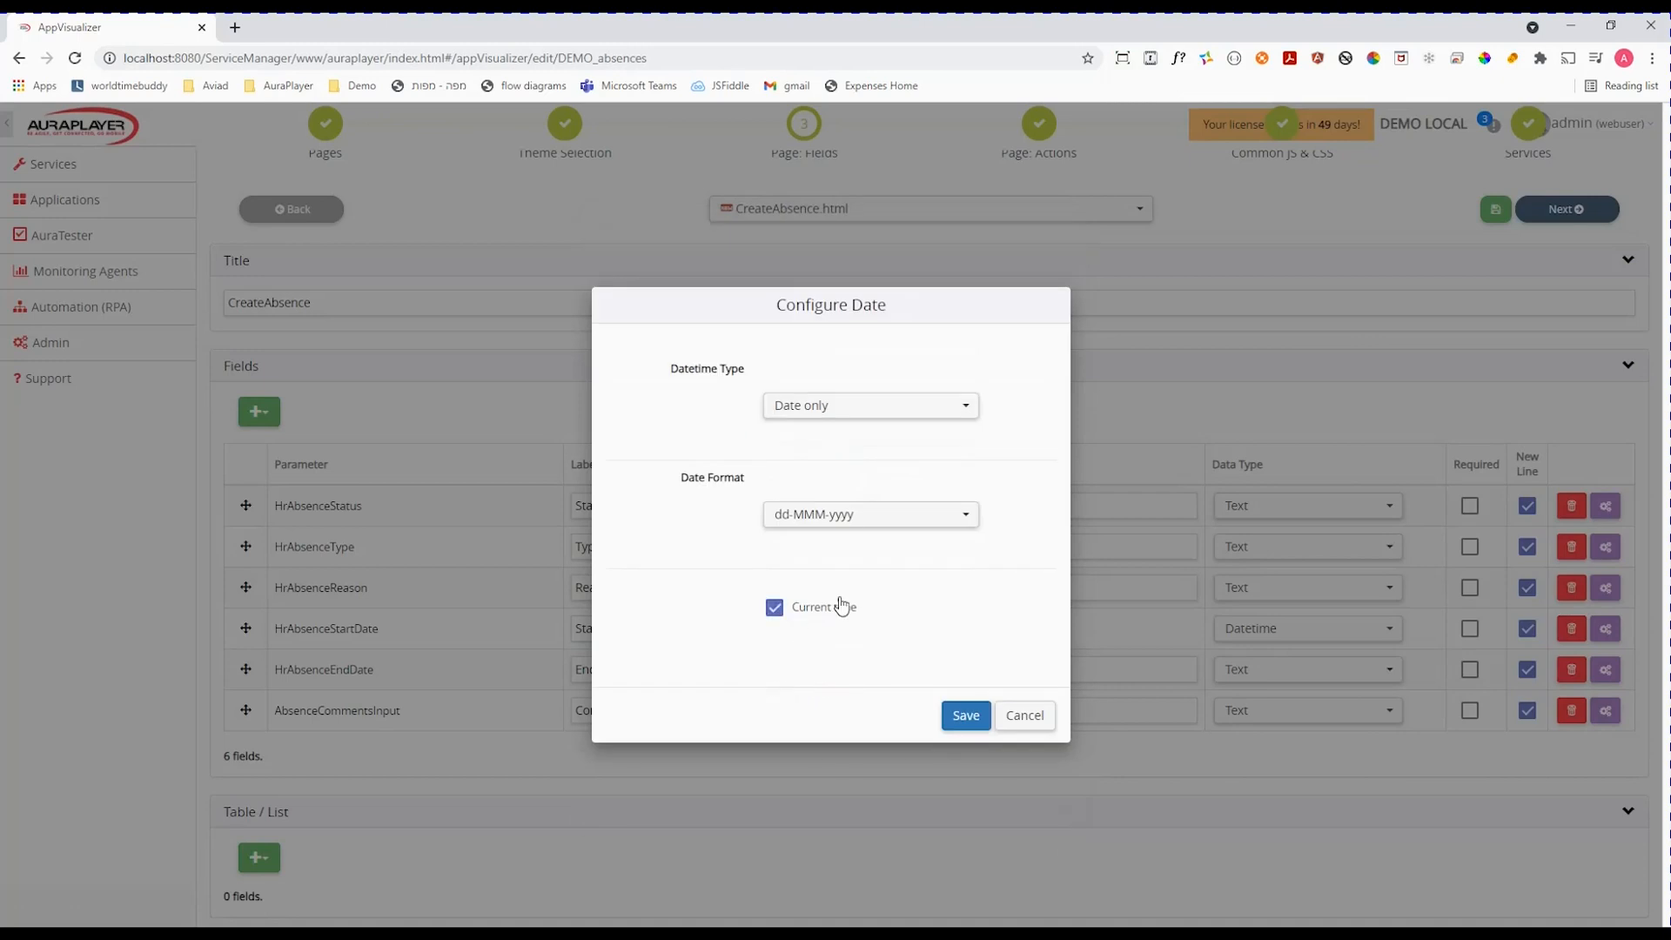
left_click(981, 718)
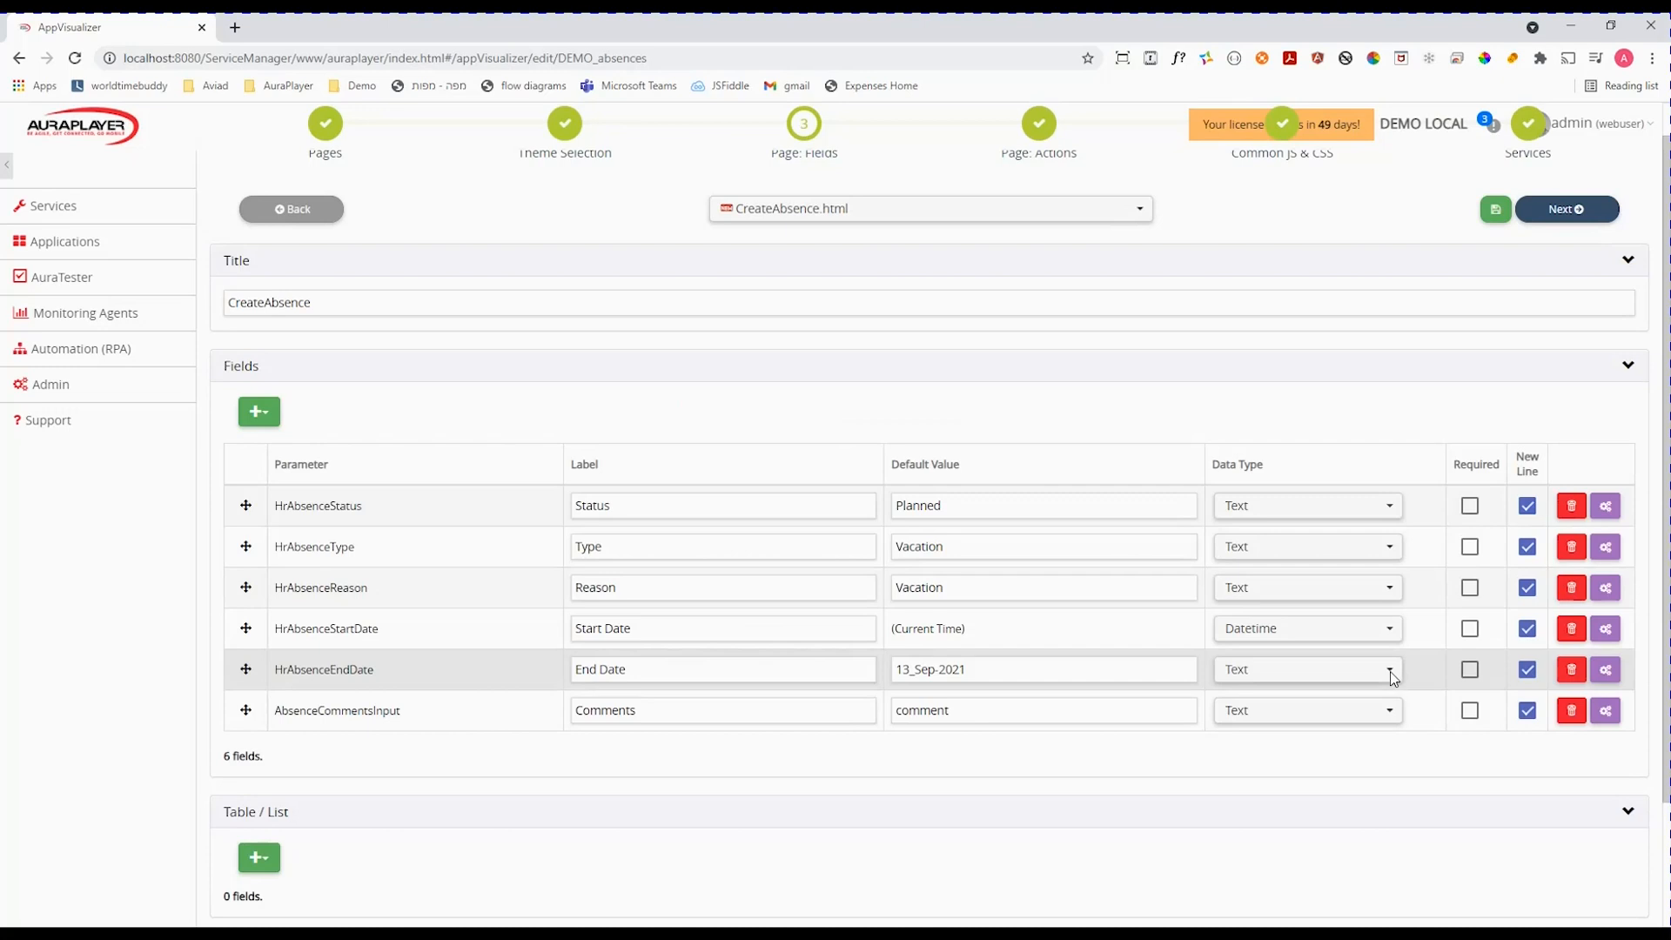
Set the HrAbsenceEndDate field's data type to Datetime, with the dd-MMM-yyyy format and the current time as its default
left_click(1393, 679)
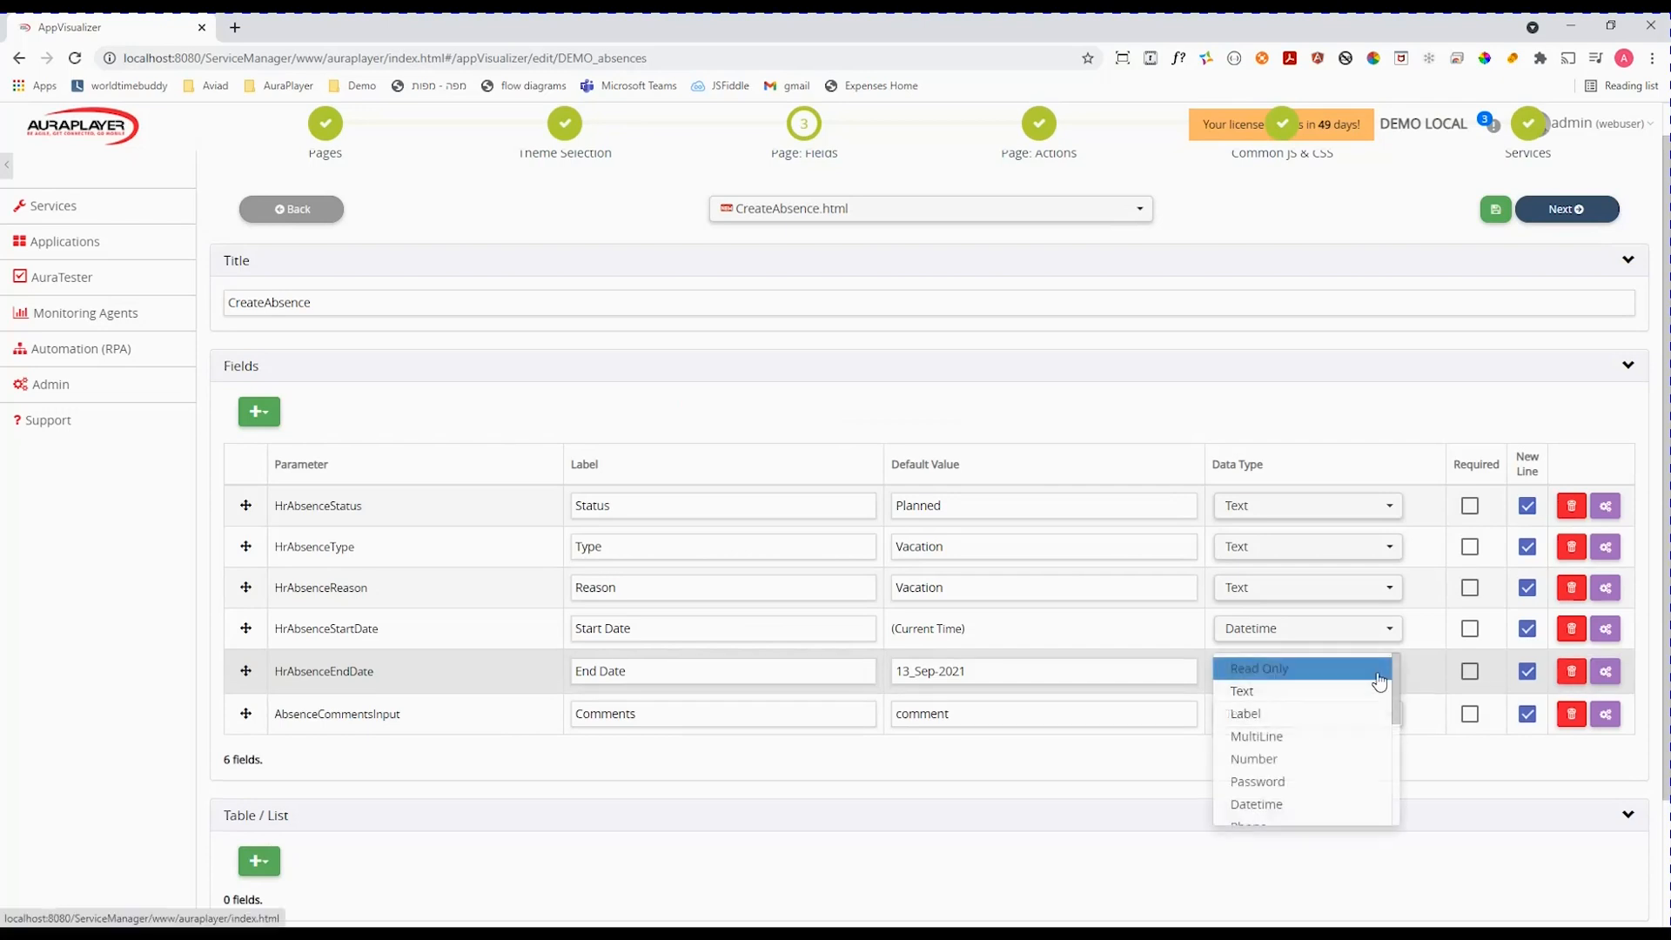
left_click_drag(1397, 697, 1397, 709)
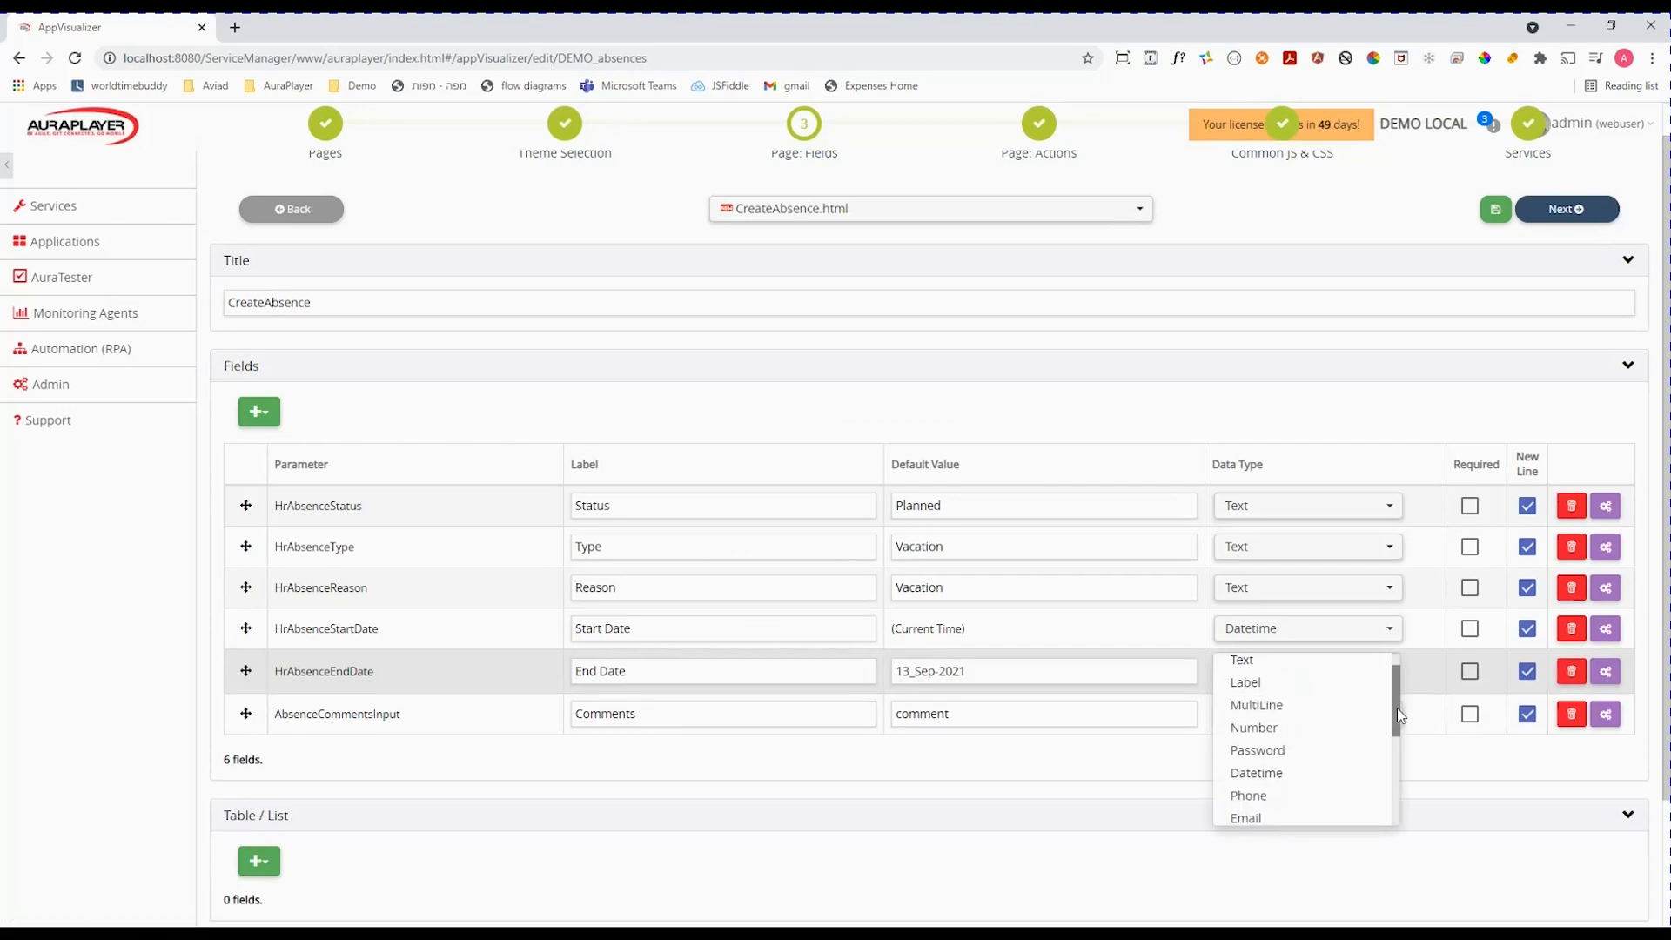
left_click(1261, 774)
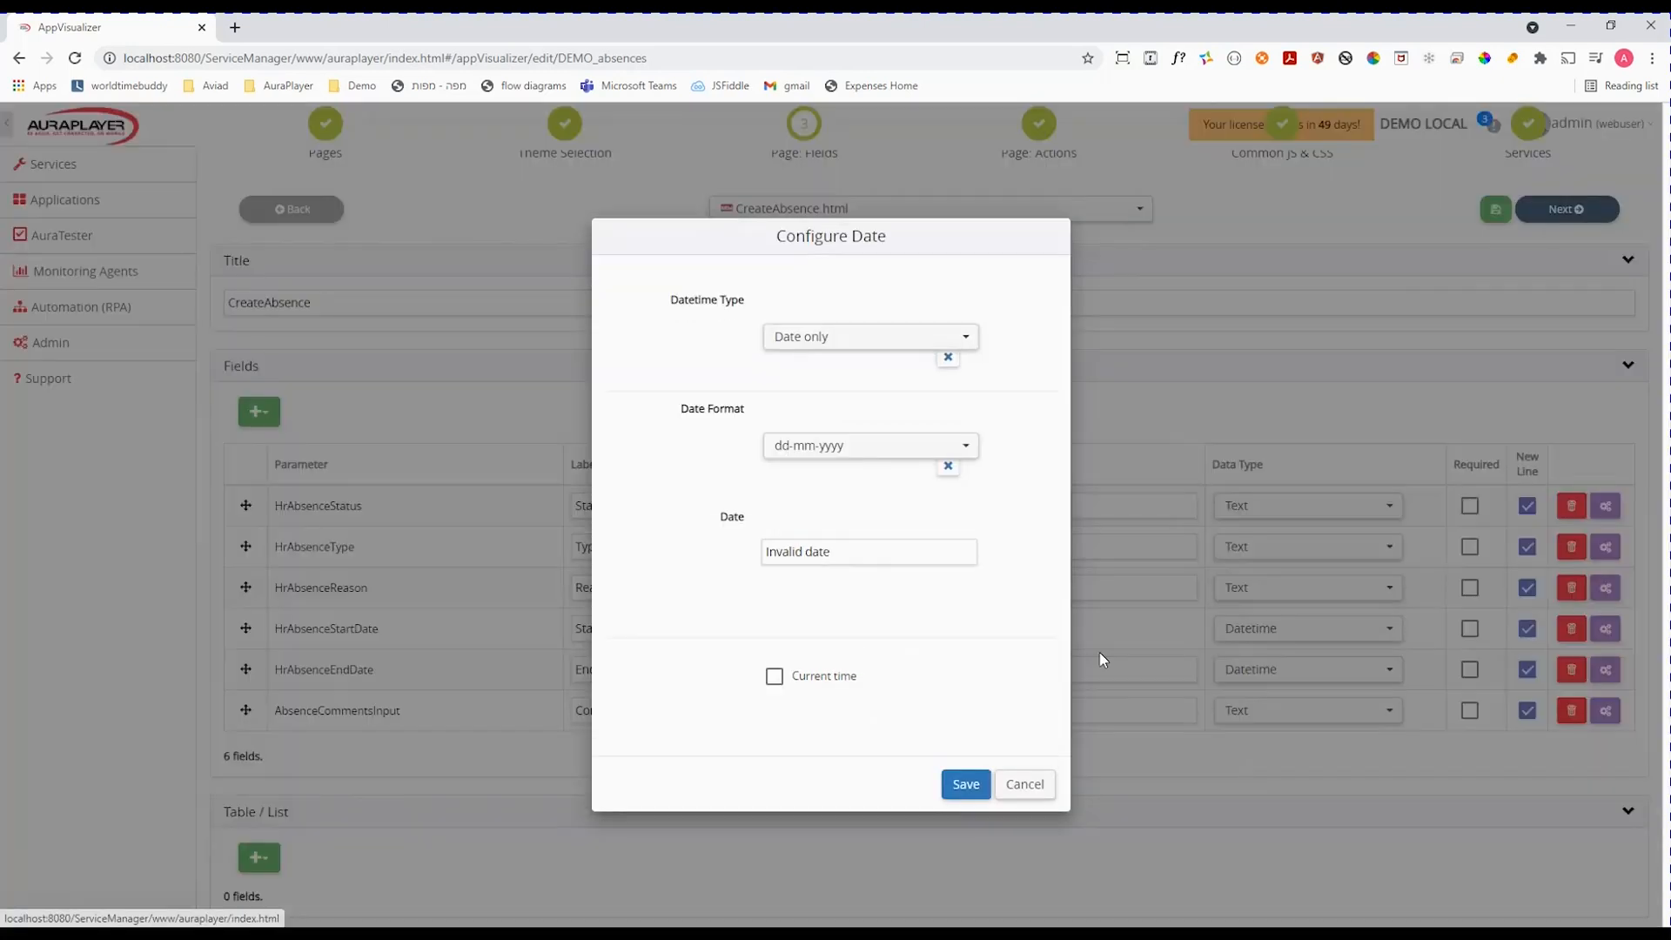
left_click(881, 457)
left_click_drag(969, 505, 963, 586)
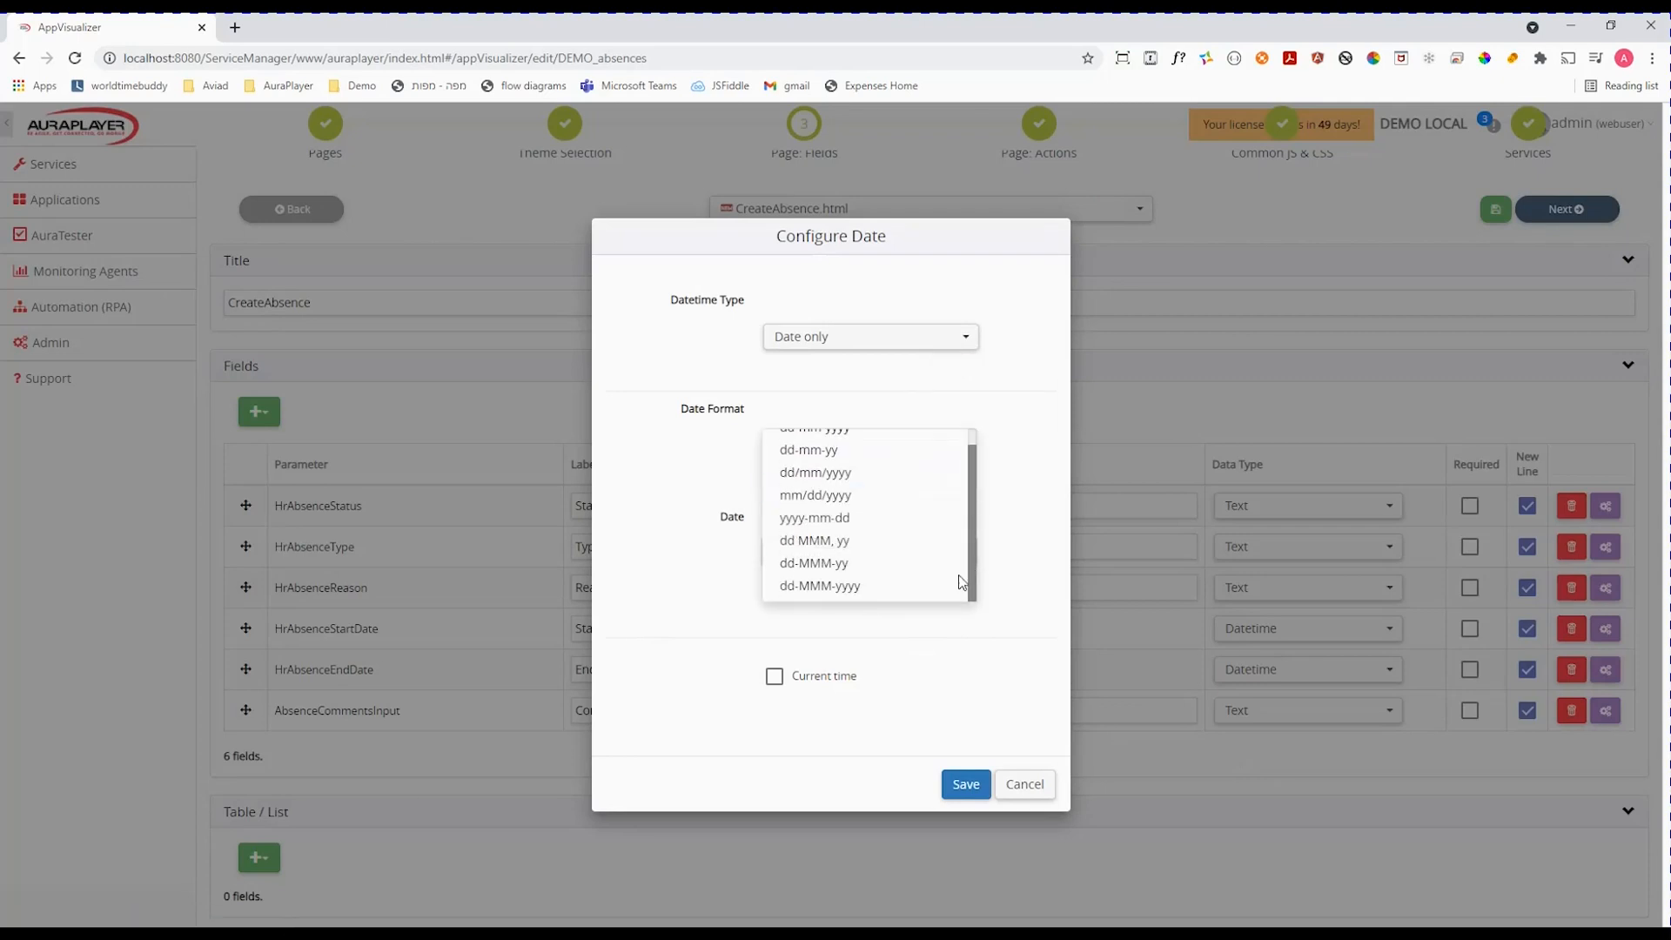
left_click(869, 594)
left_click(774, 684)
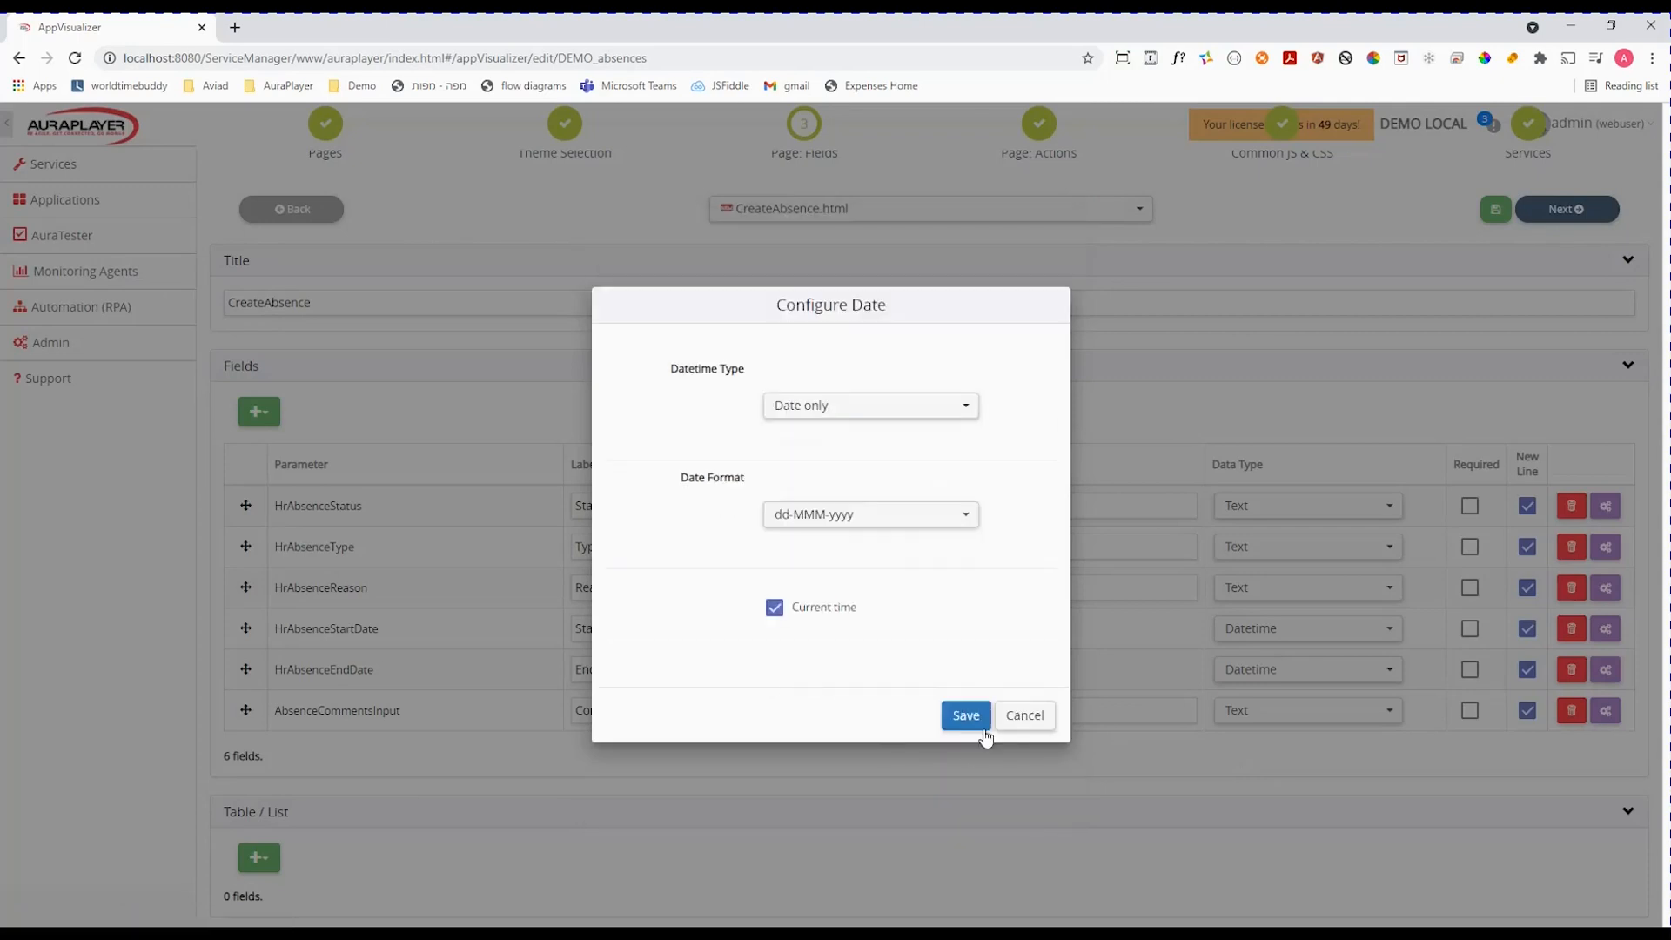
left_click(962, 713)
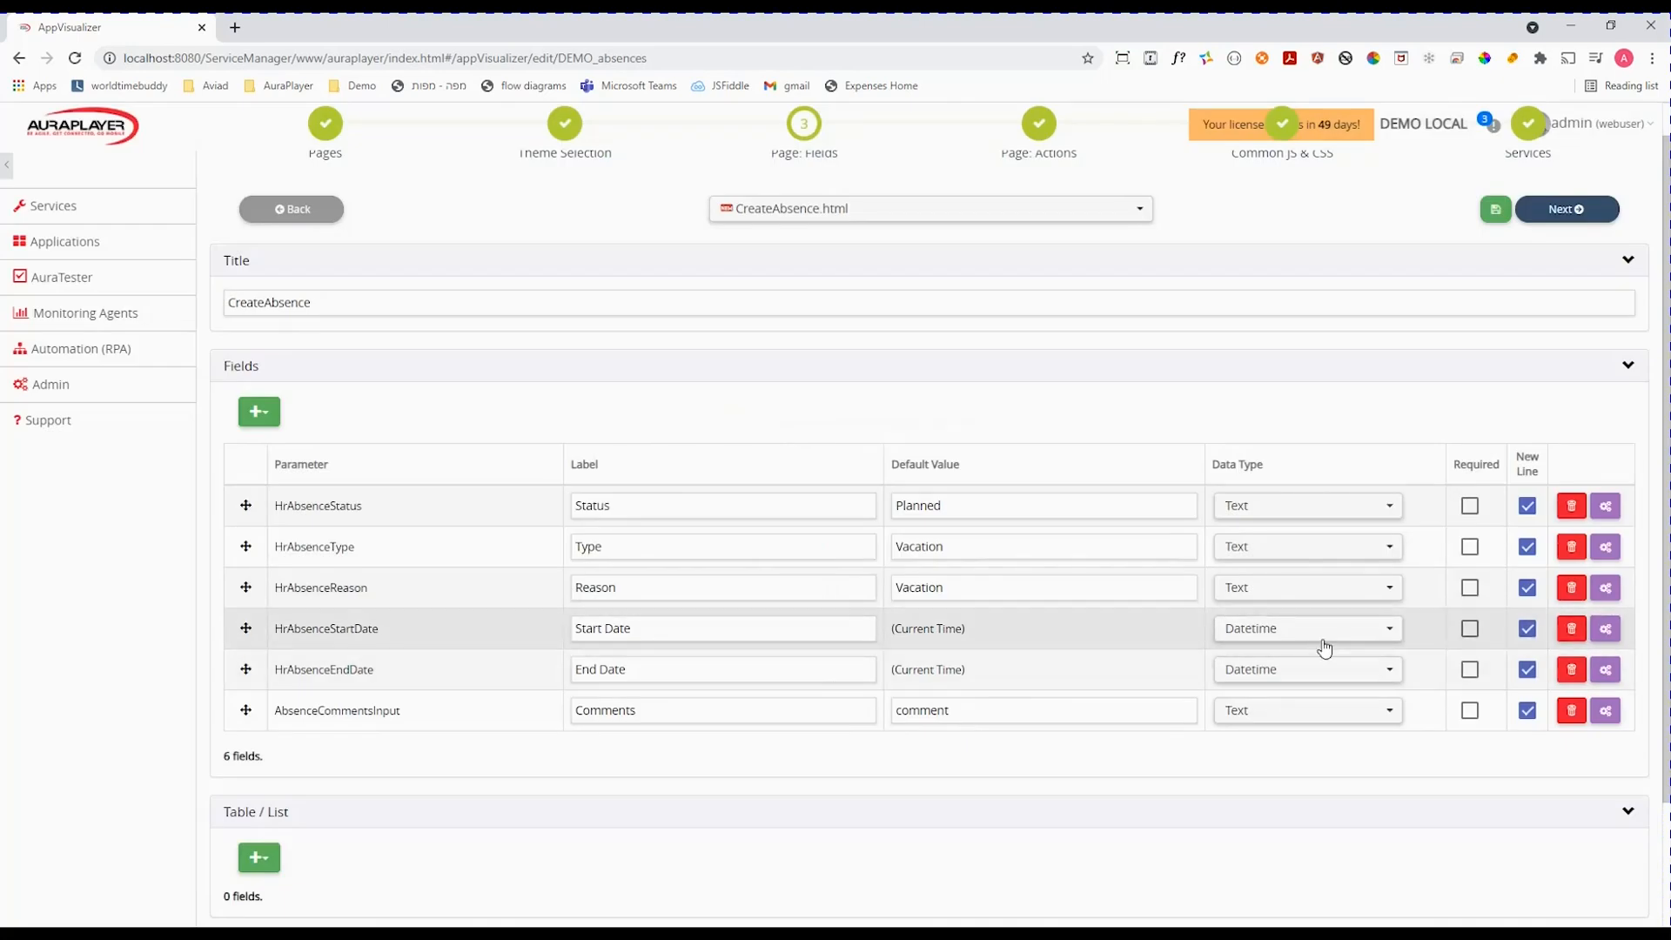
Review the start date's configuration without changing it, and set the data type of the AbsenceCommentsInput field to MultiLine
left_click(1607, 633)
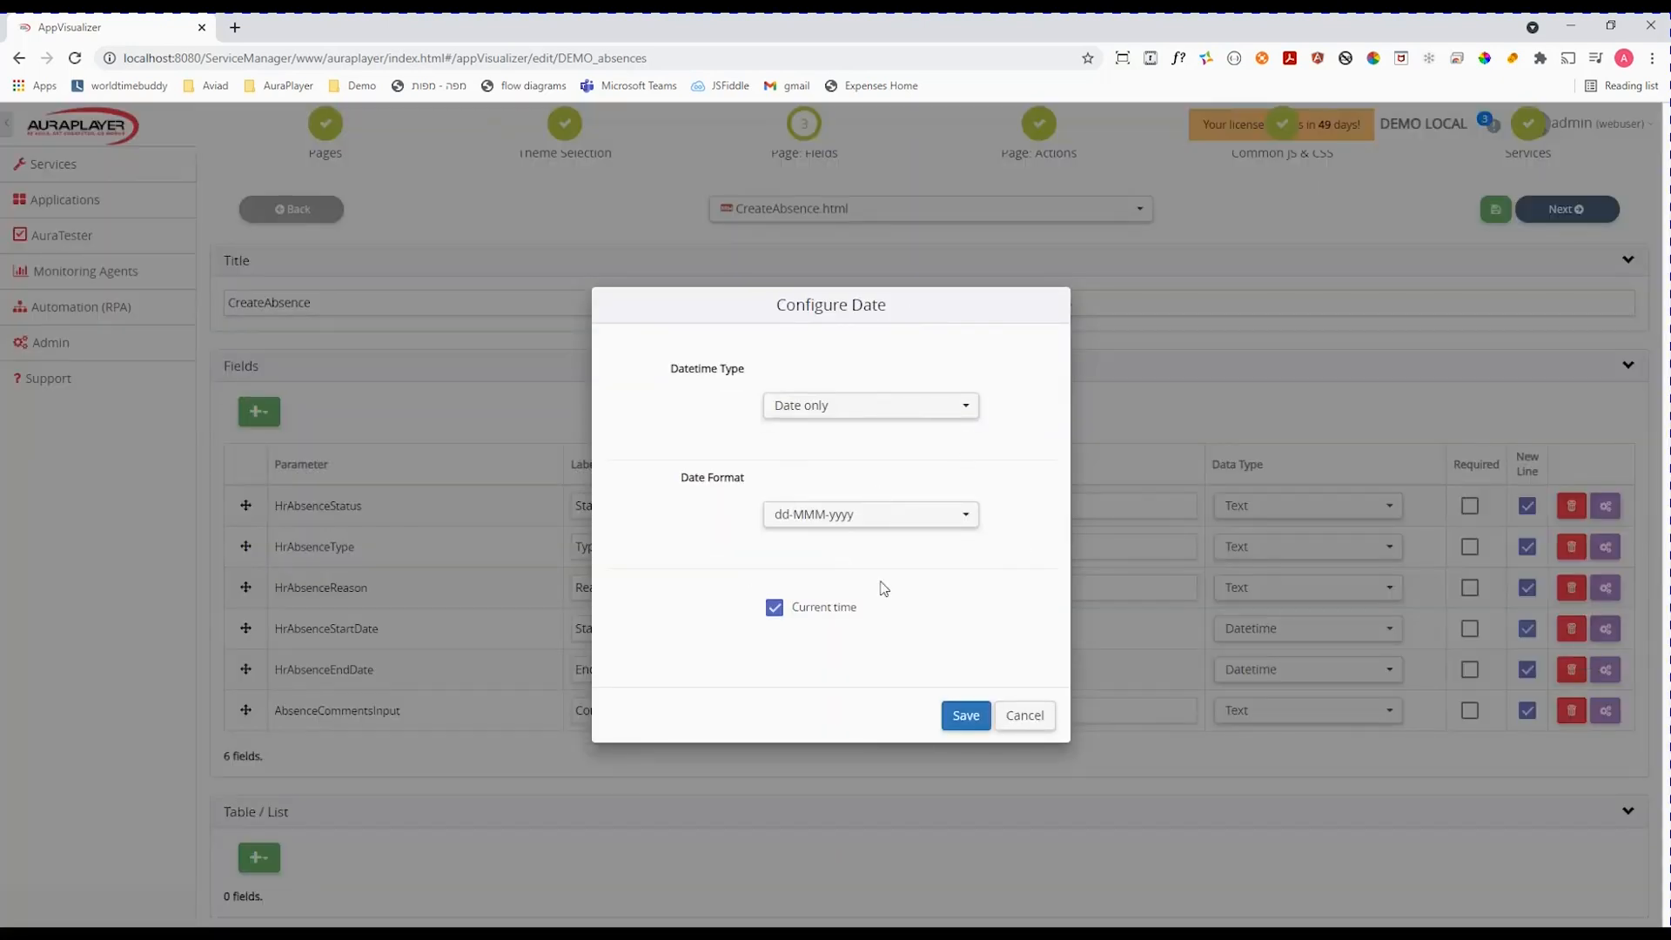
left_click(1024, 721)
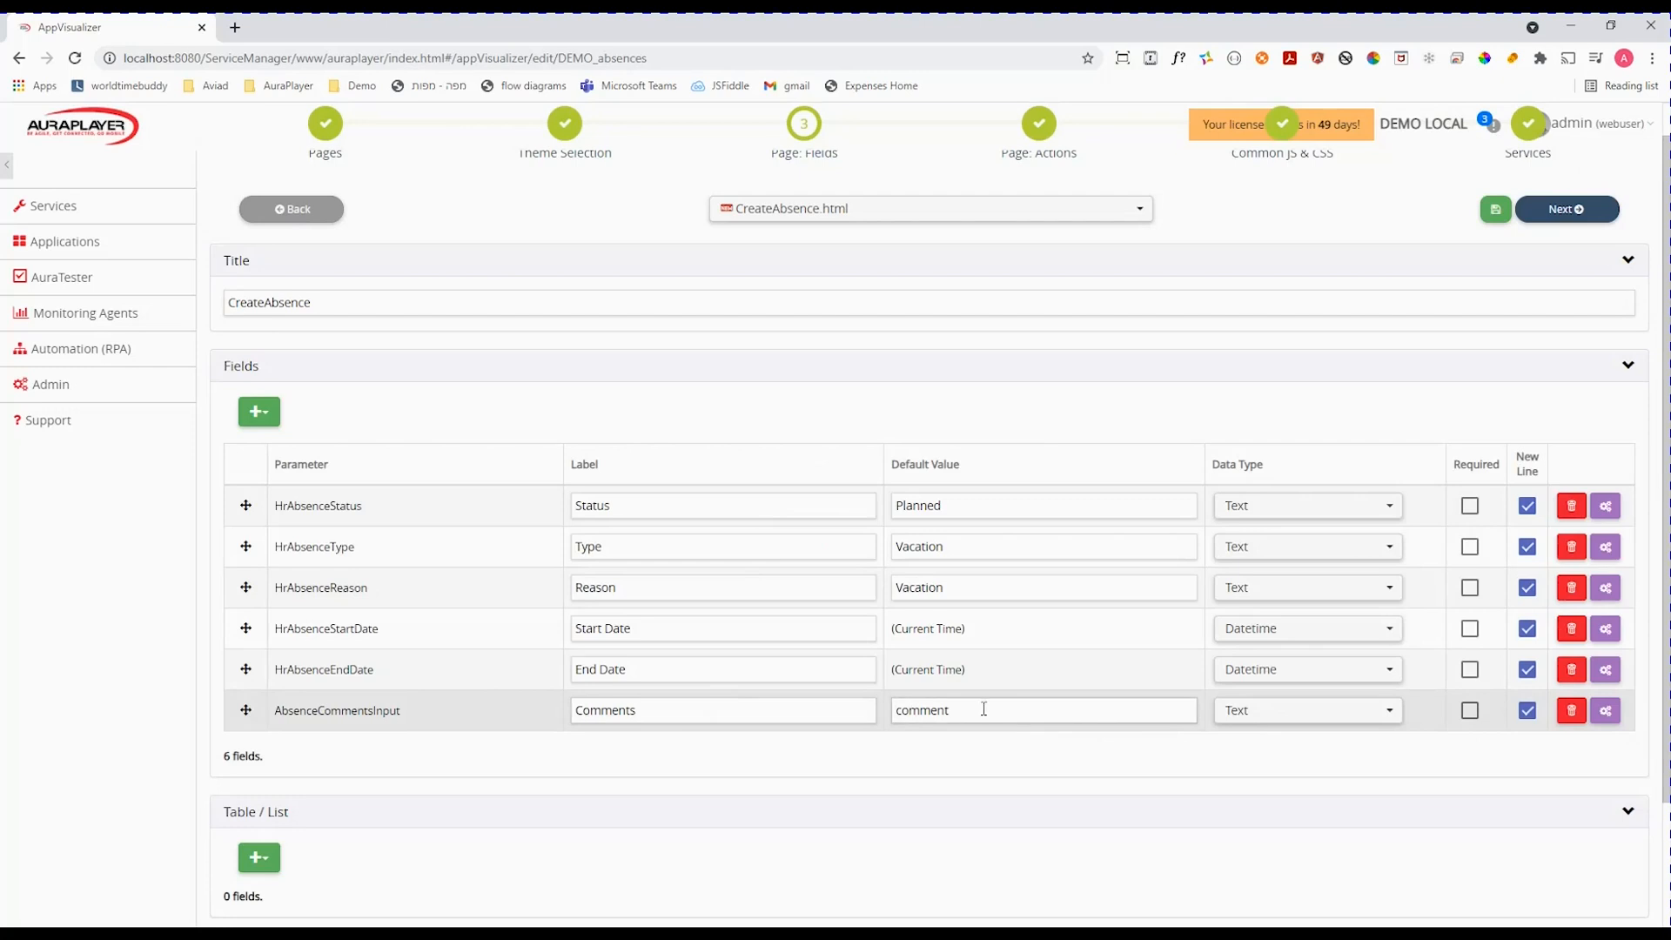
left_click(1325, 715)
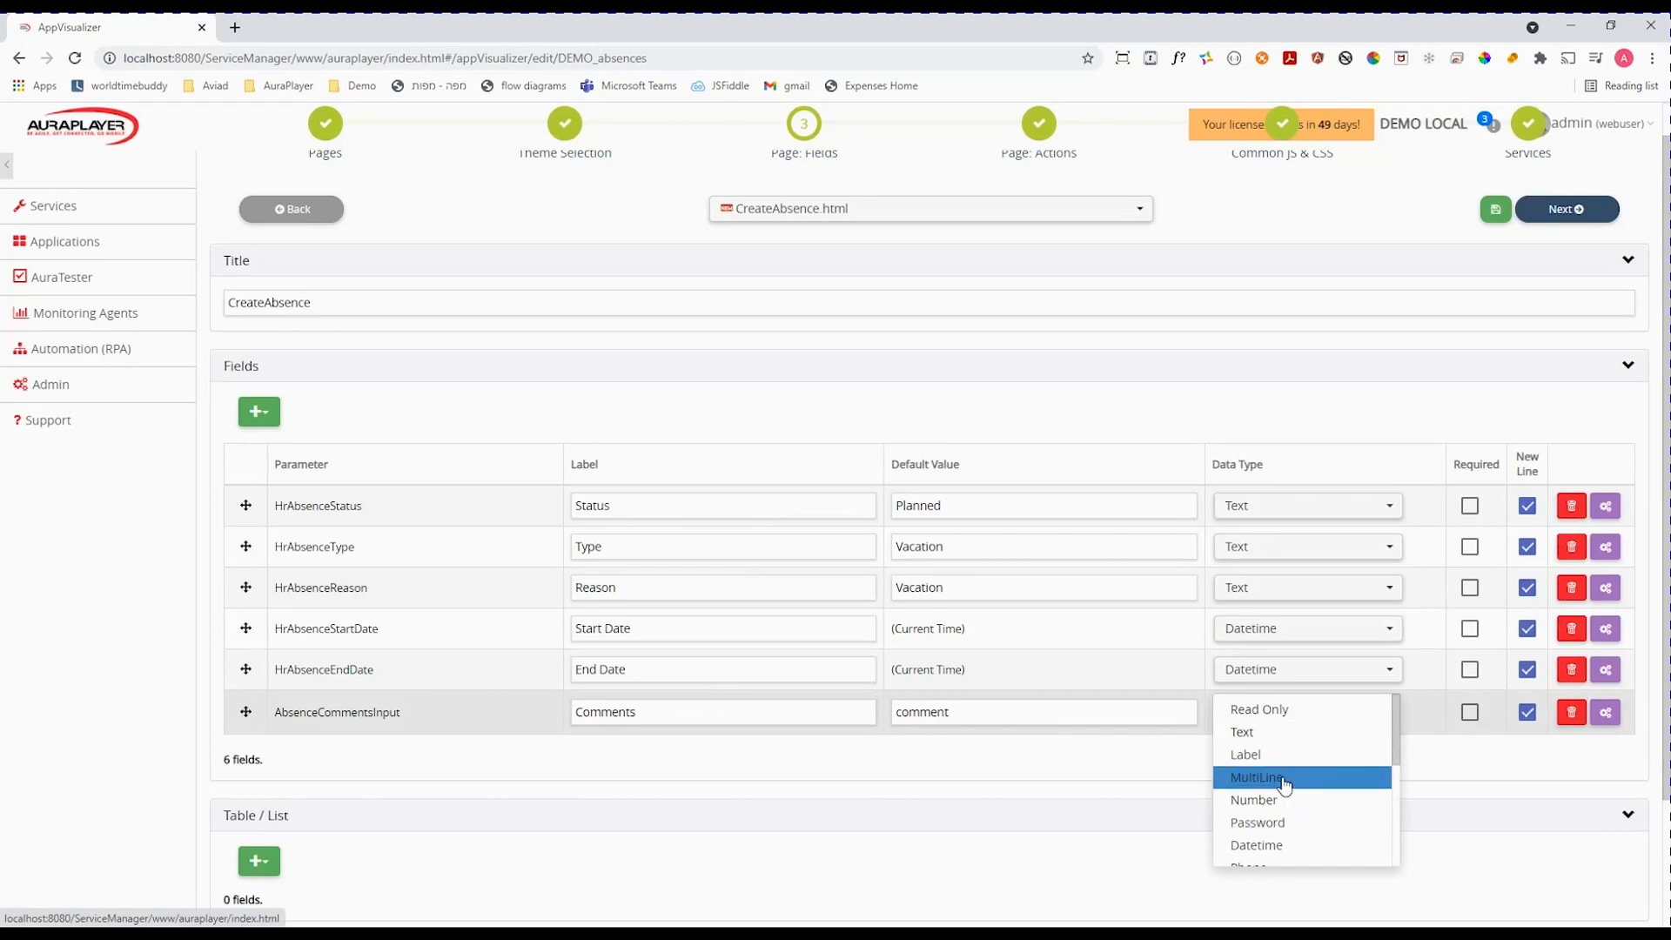
left_click(1285, 779)
Review the data types offered for the HrAbsenceReason field and its text configuration options, leaving it as Text
left_click(1383, 603)
mouse_move(1394, 607)
left_mouse_down()
mouse_move(1394, 722)
mouse_move(1396, 588)
left_mouse_up()
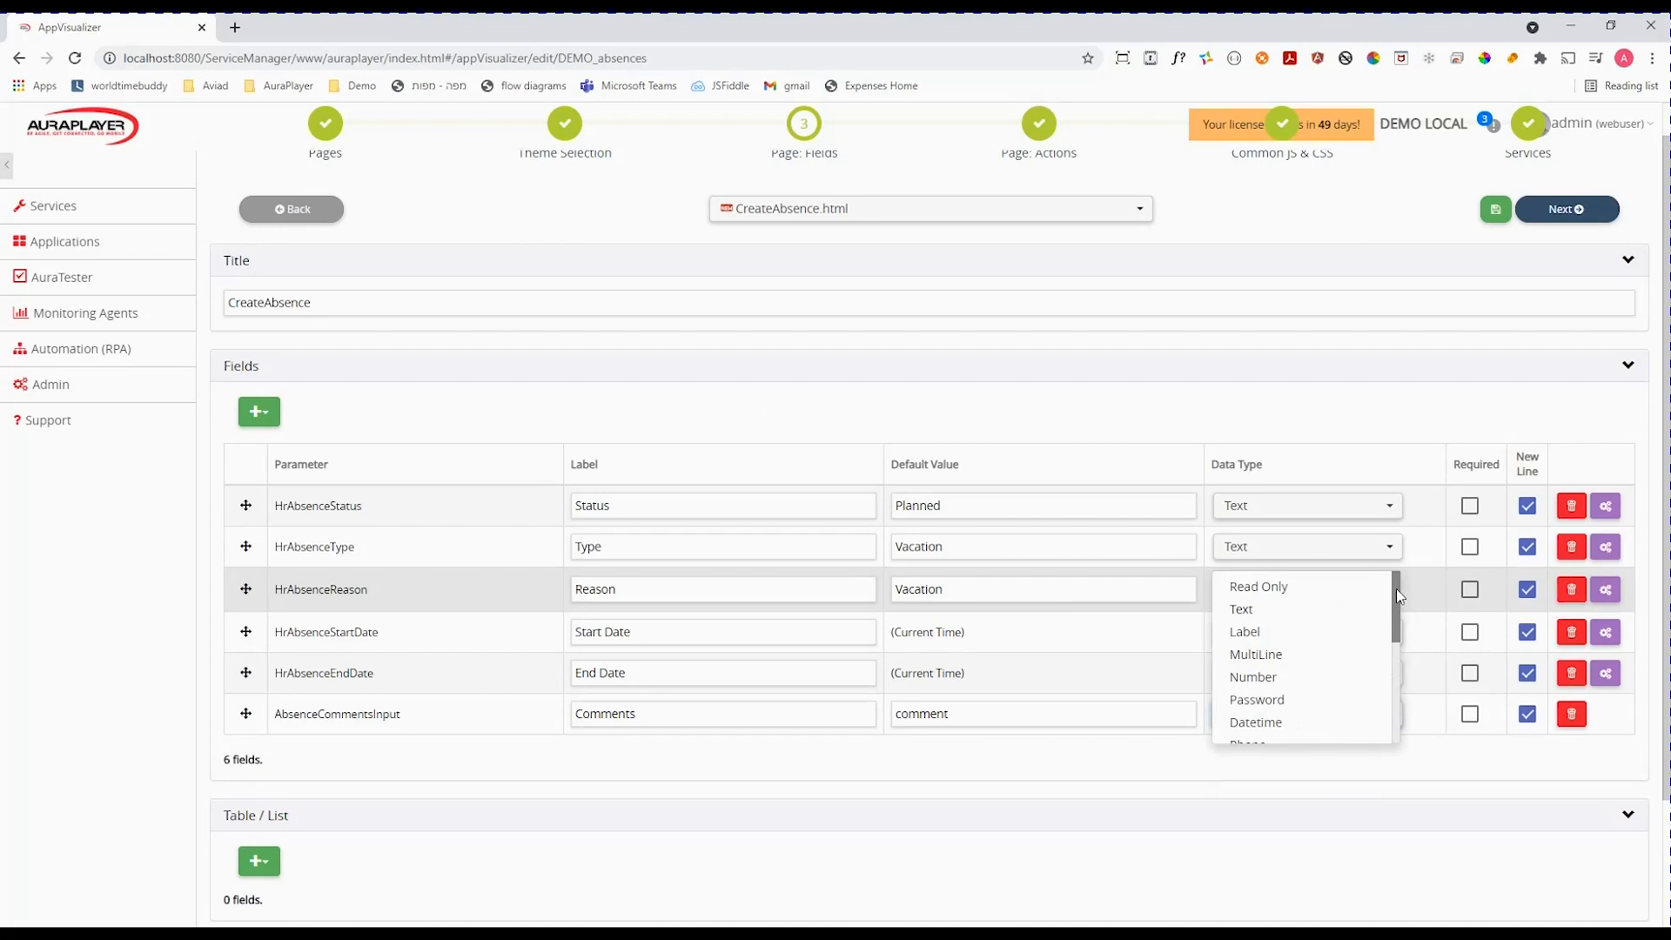
left_click(1297, 611)
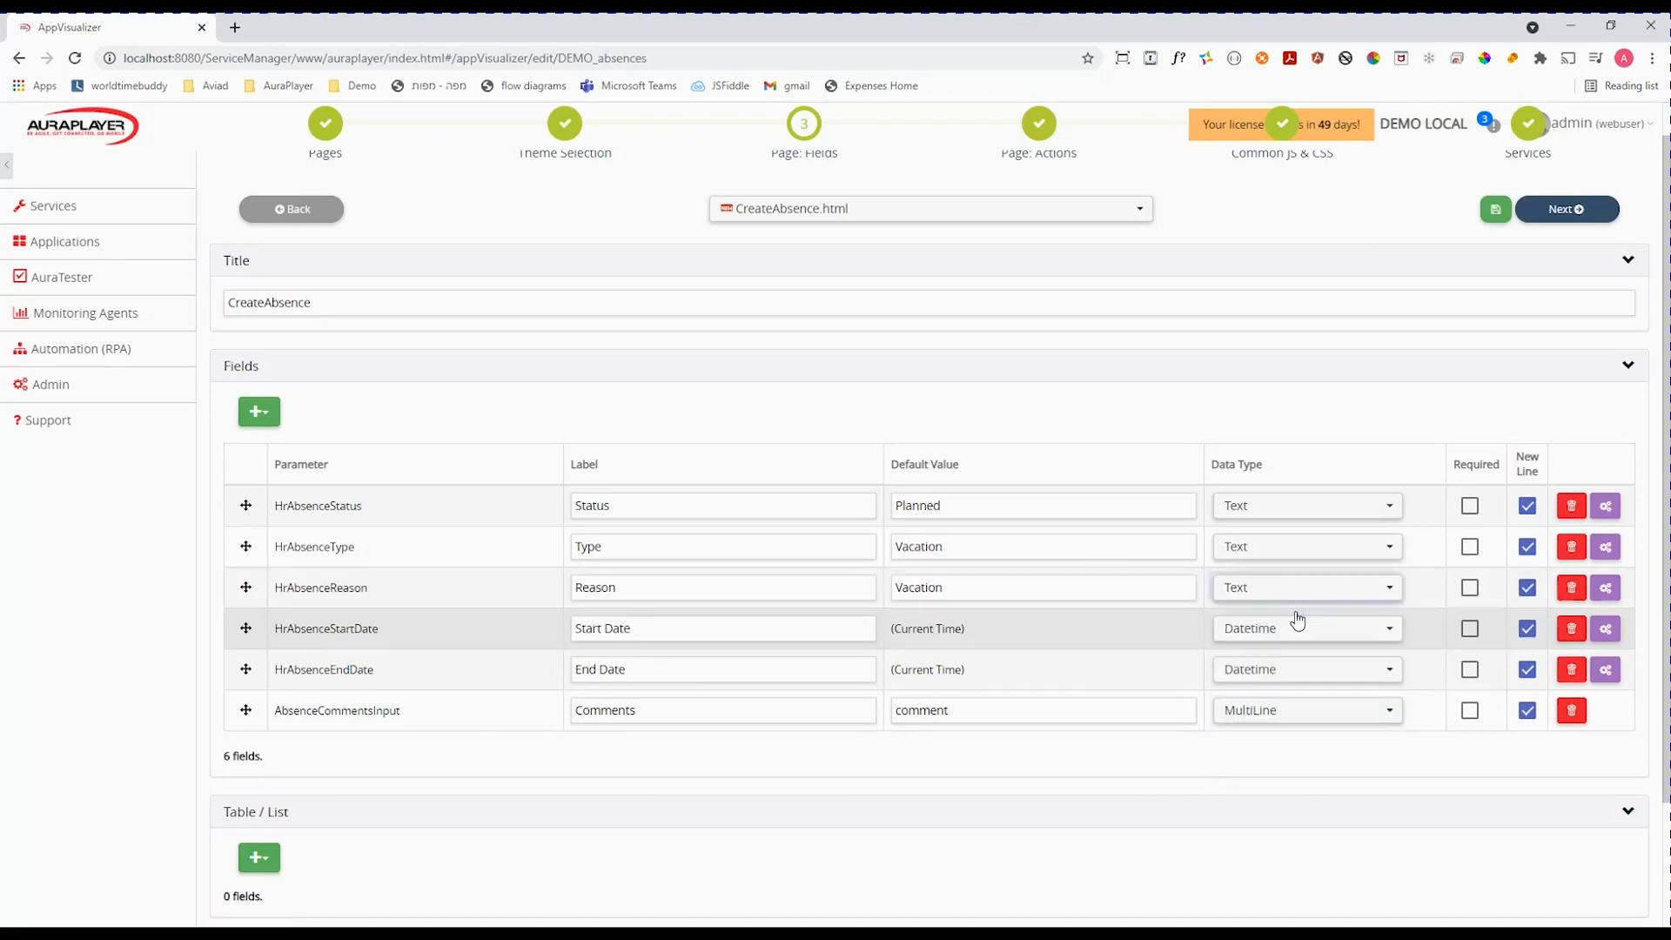
left_click(1605, 592)
left_click(792, 311)
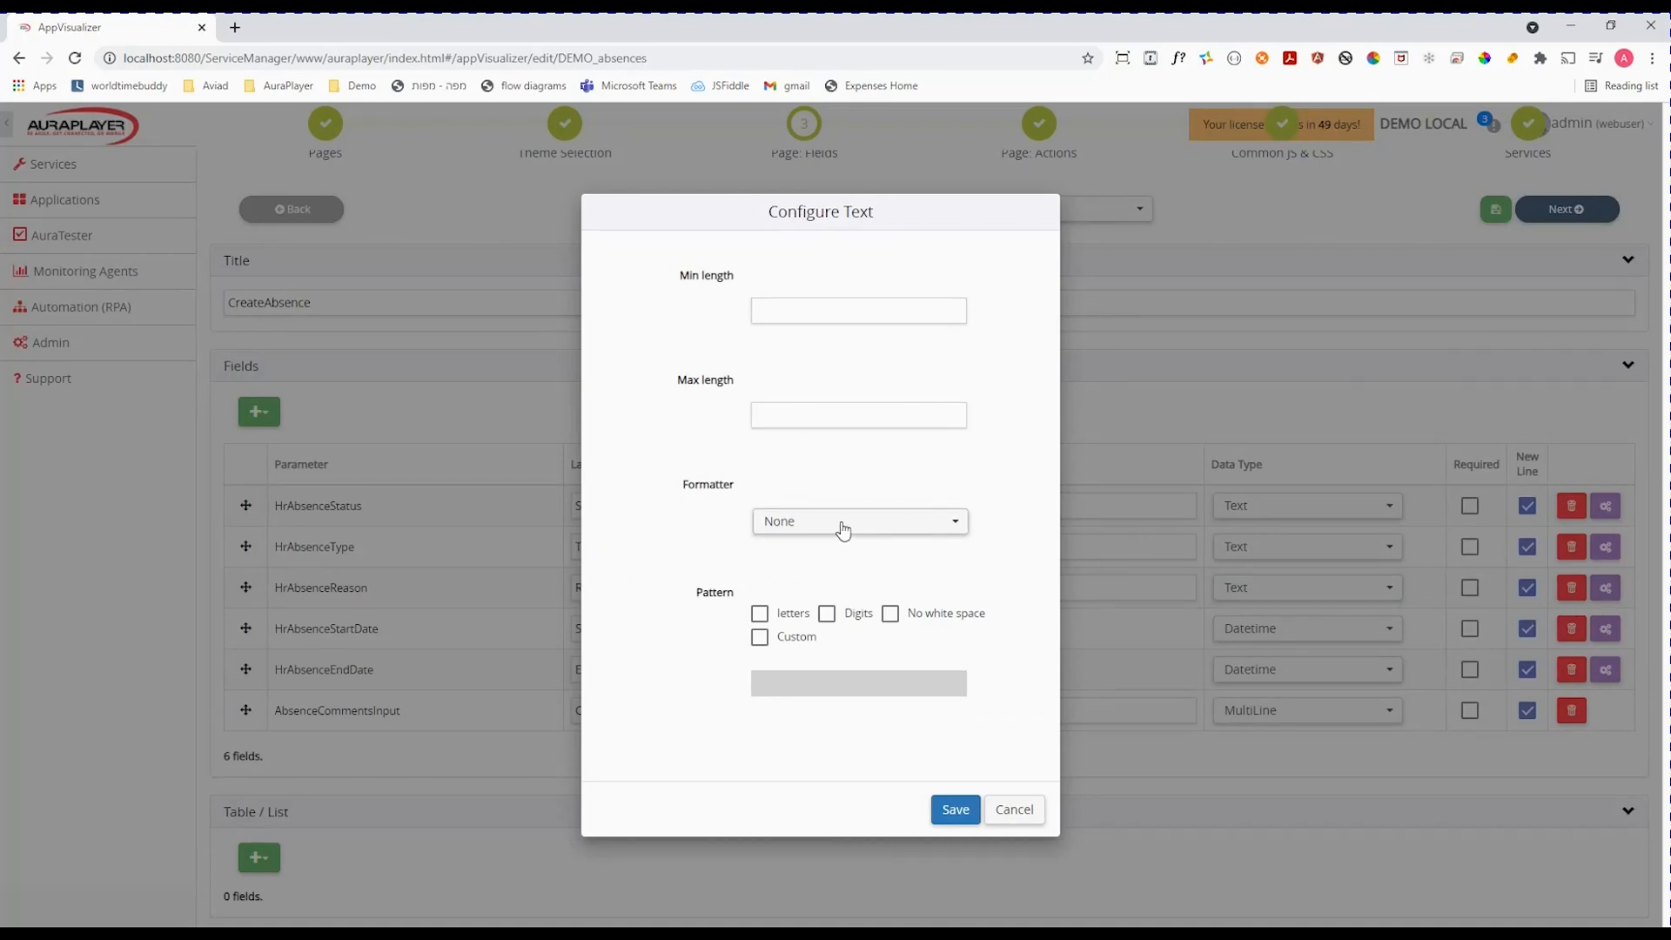
left_click(1014, 811)
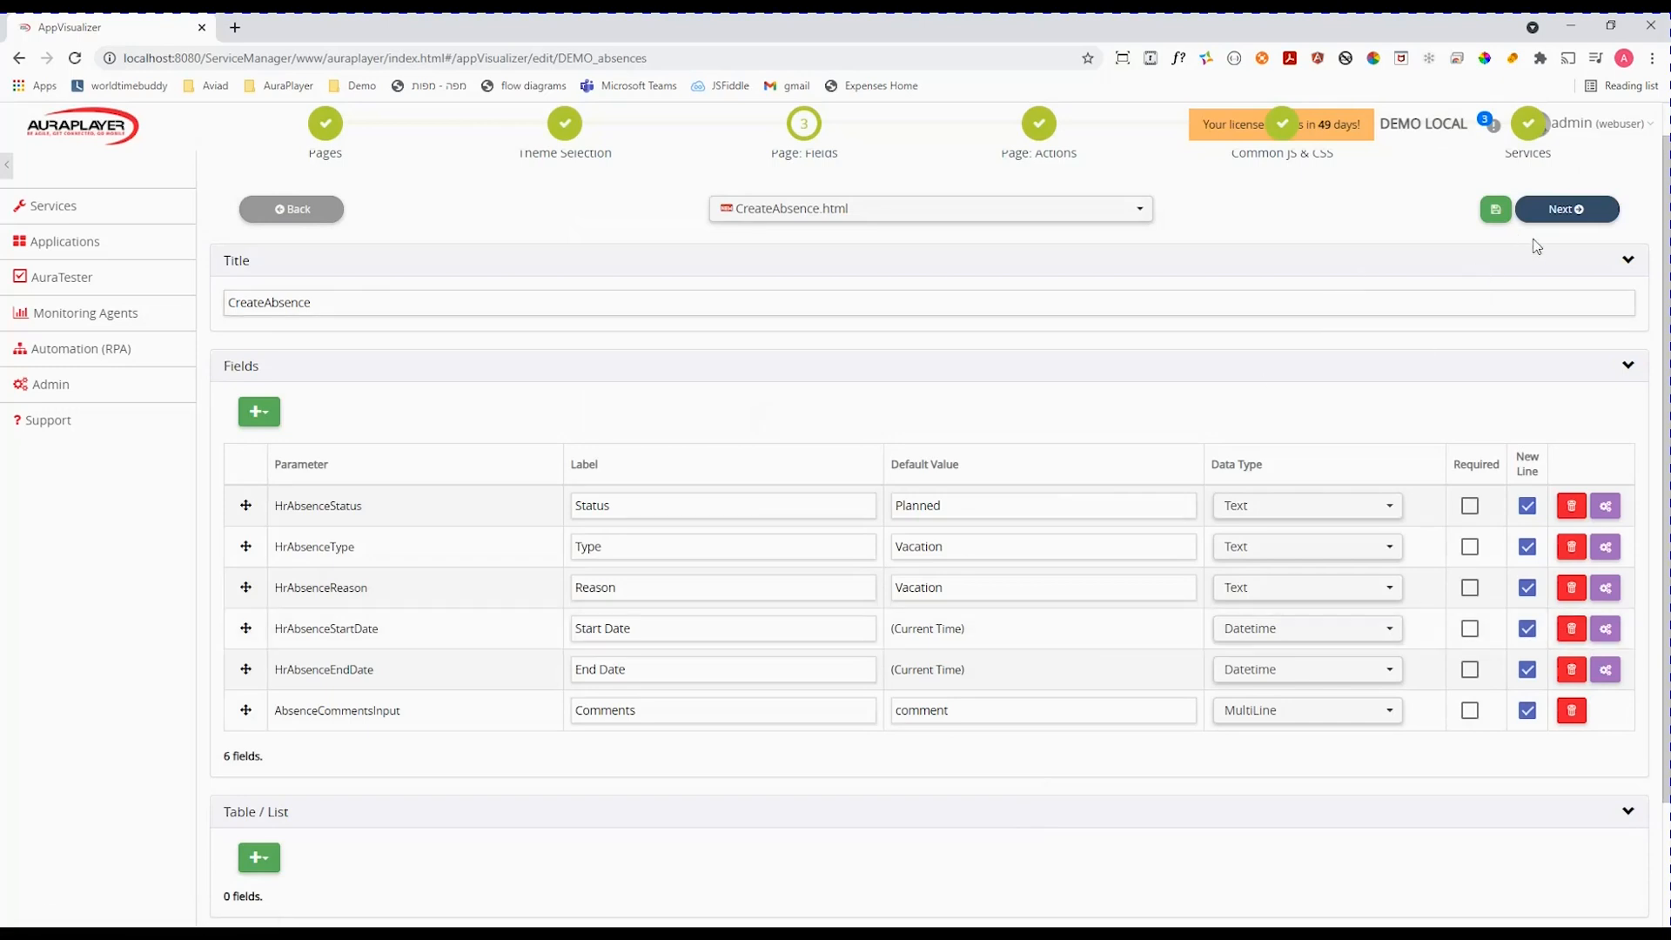
Add an onButtonClick() action to the CreateAbsence page, with a centered button titled Create at 50% width
scroll(1479, 332, "up", 1)
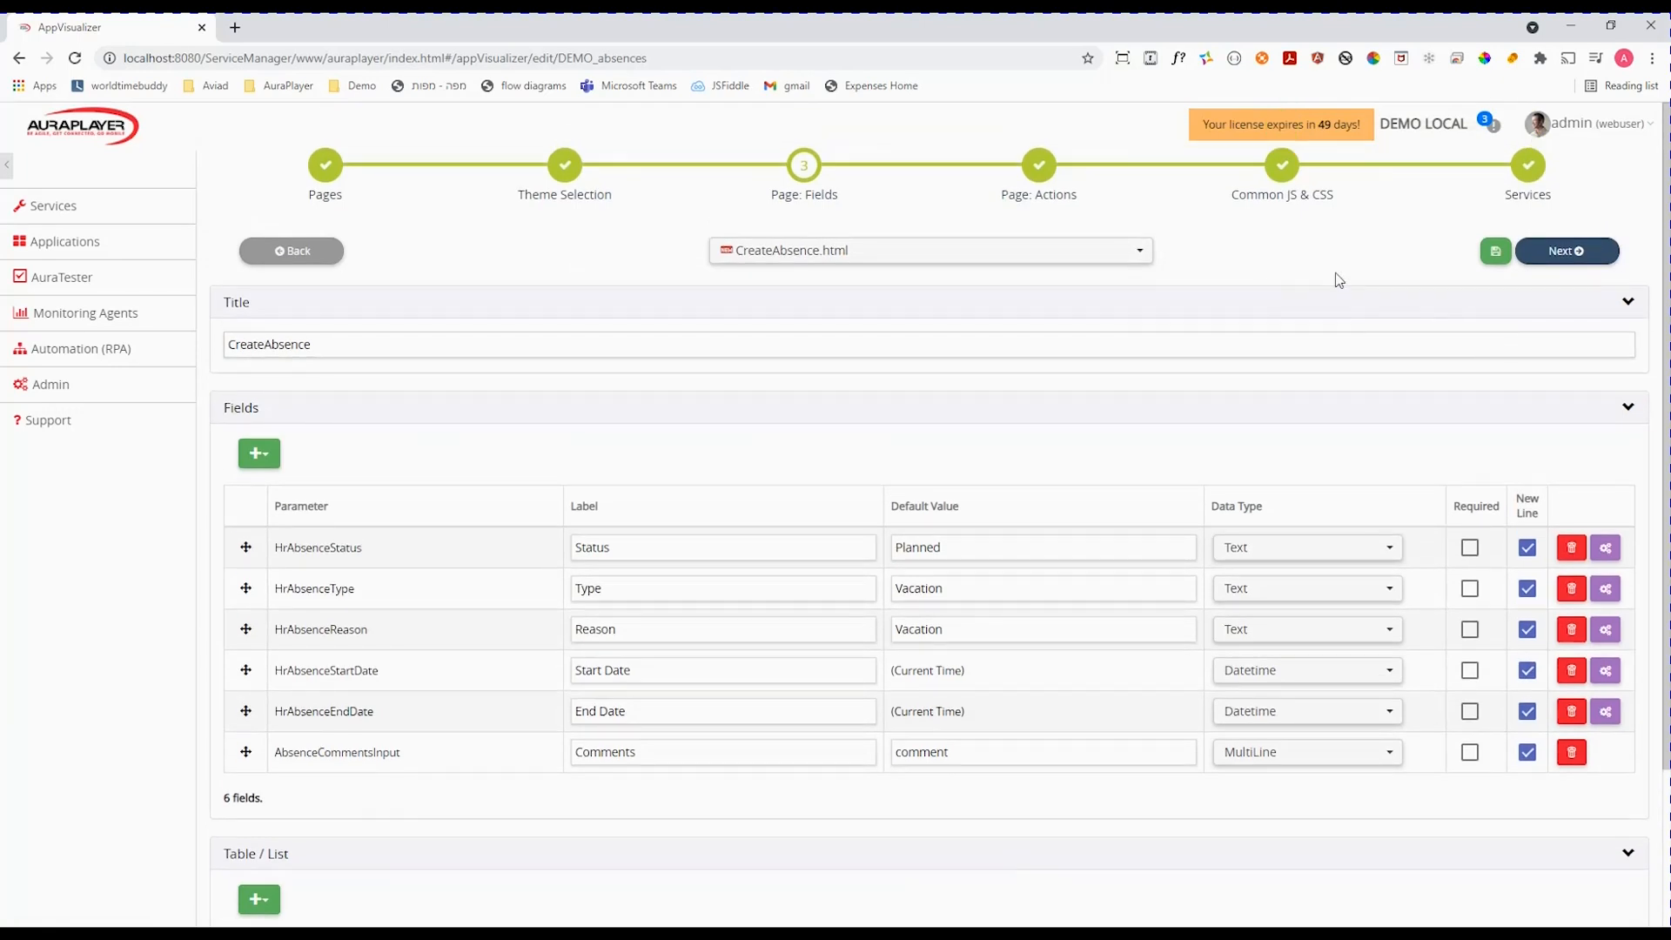
left_click(1550, 253)
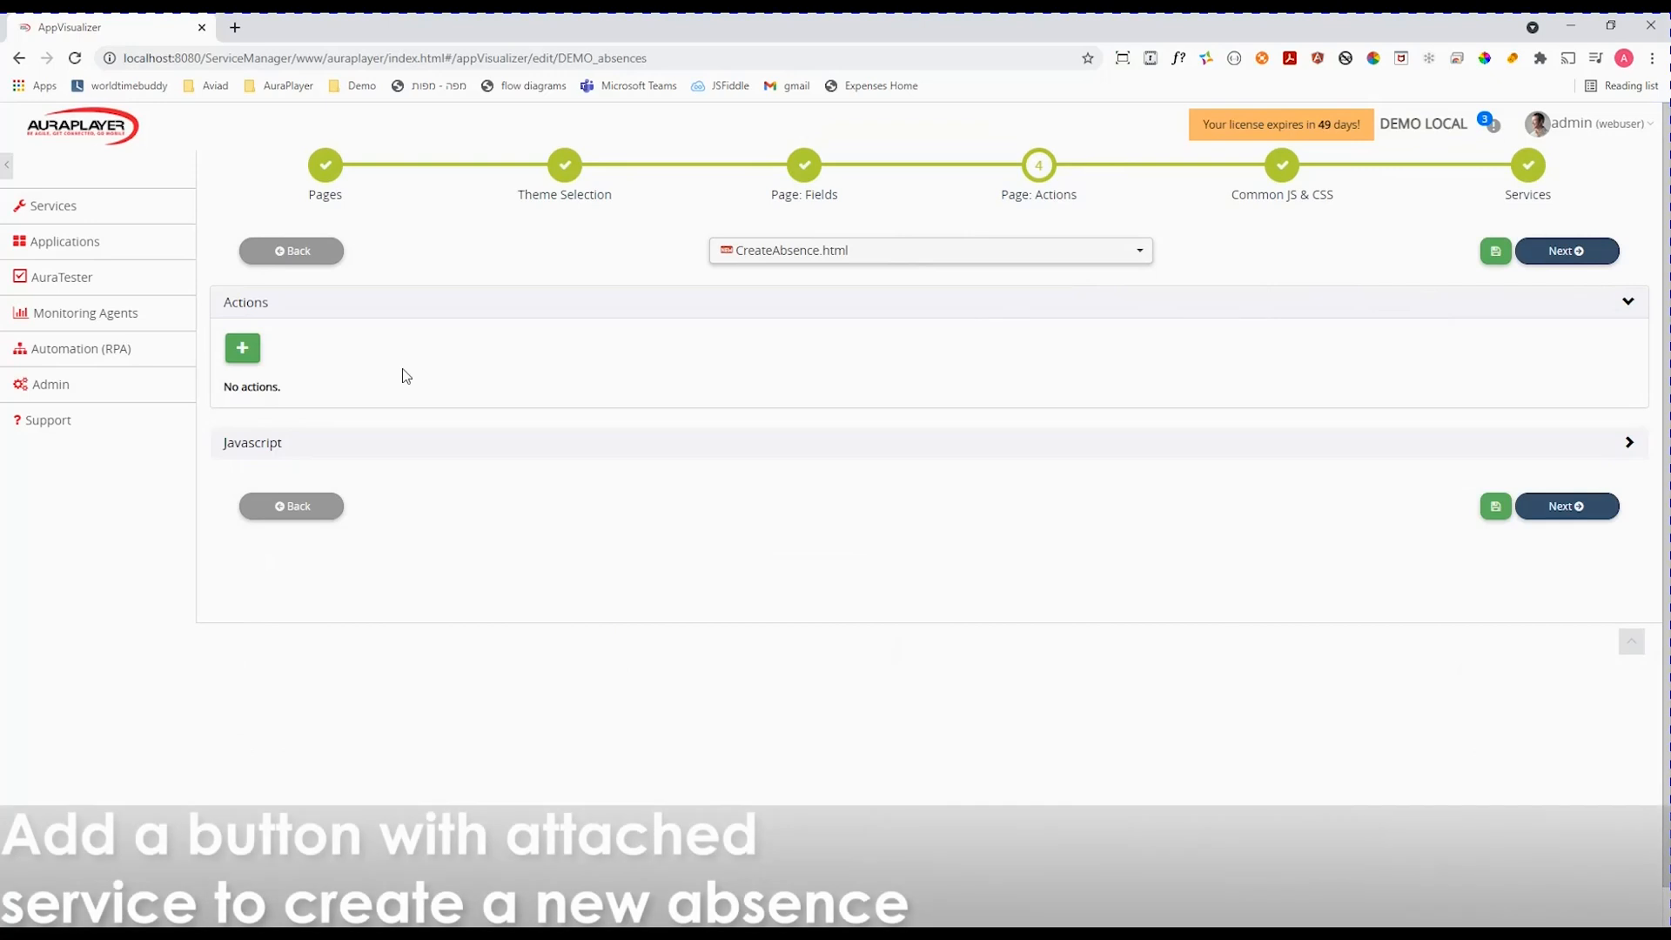
left_click(243, 351)
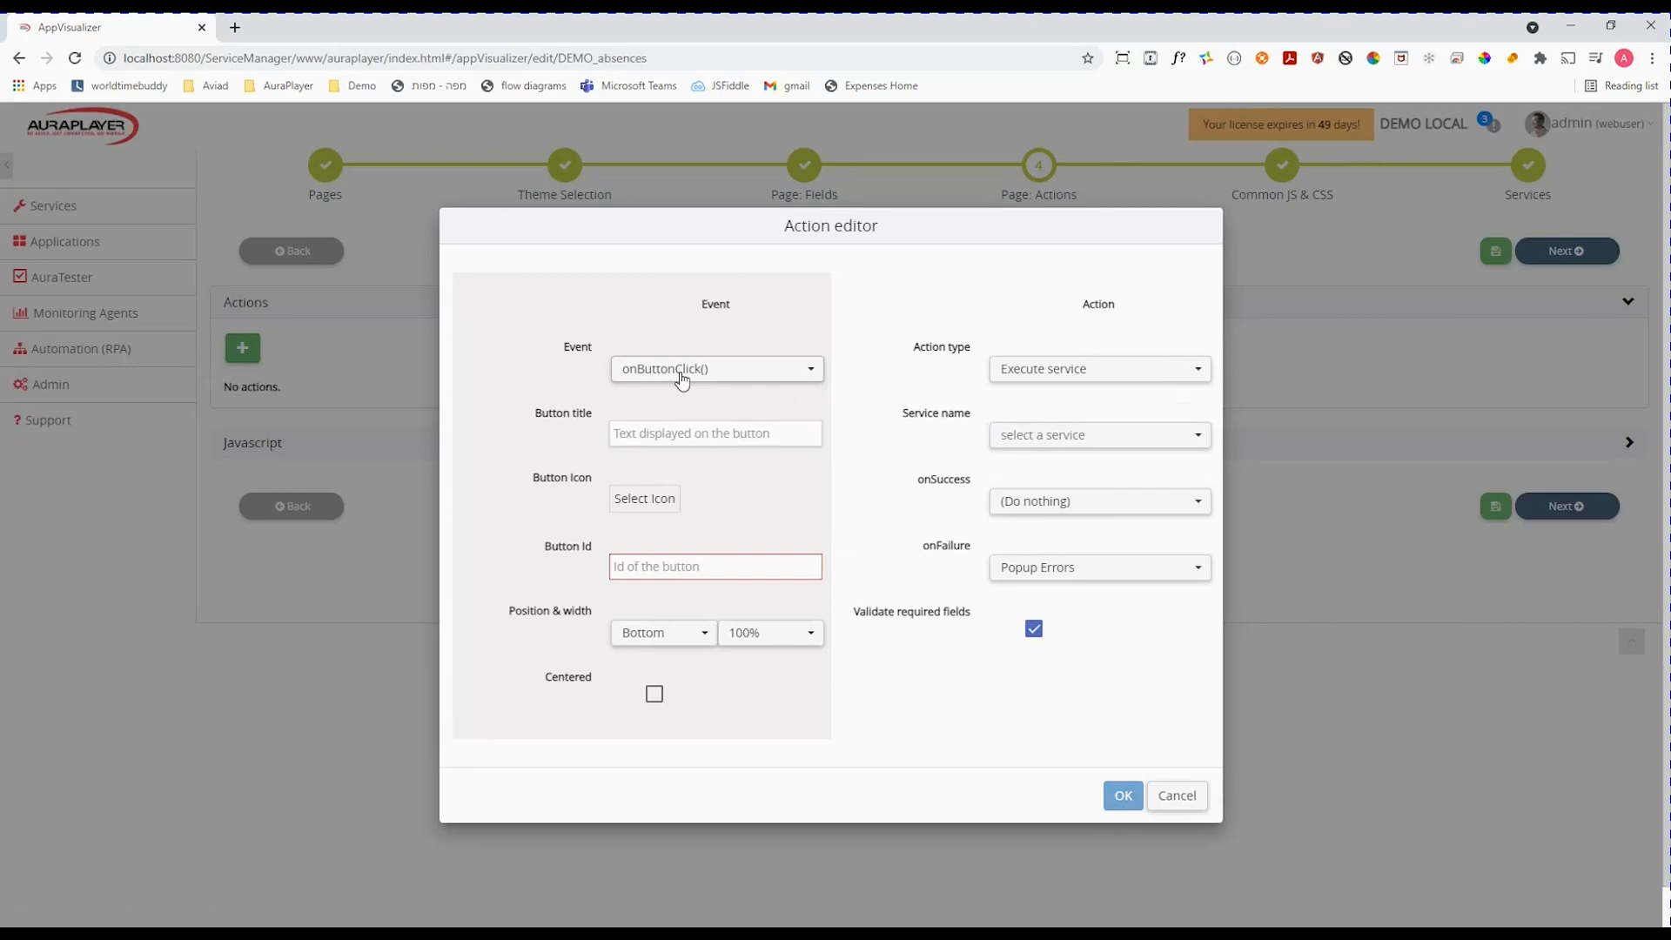
left_click(698, 431)
type("Create")
key("Tab")
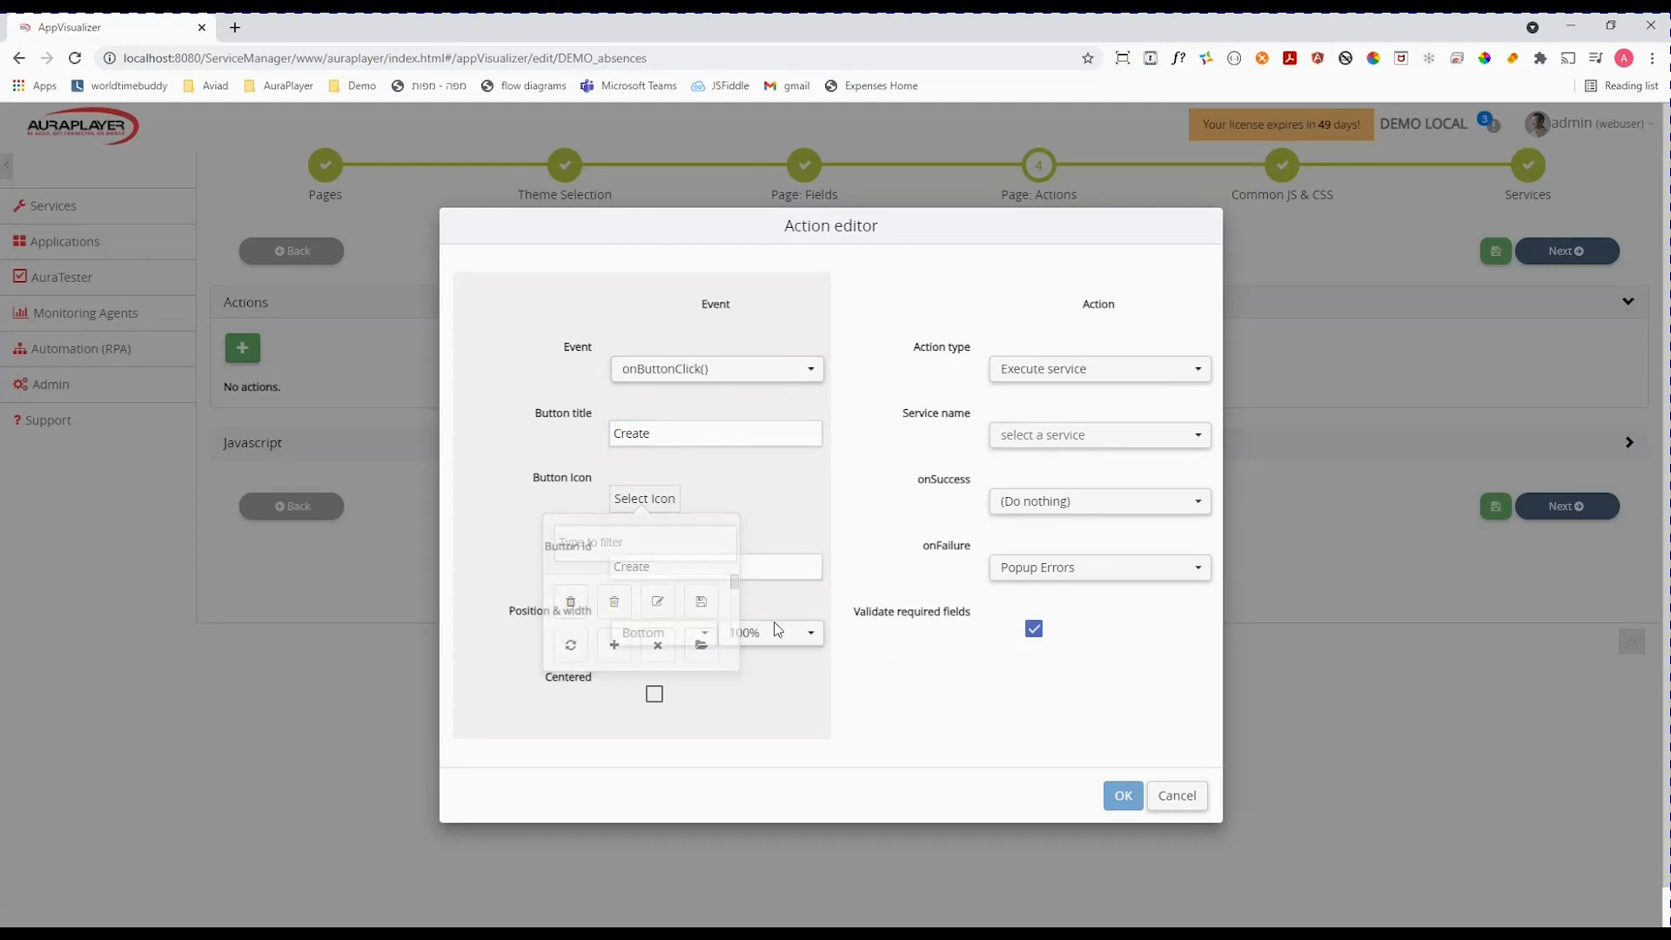
left_click(758, 634)
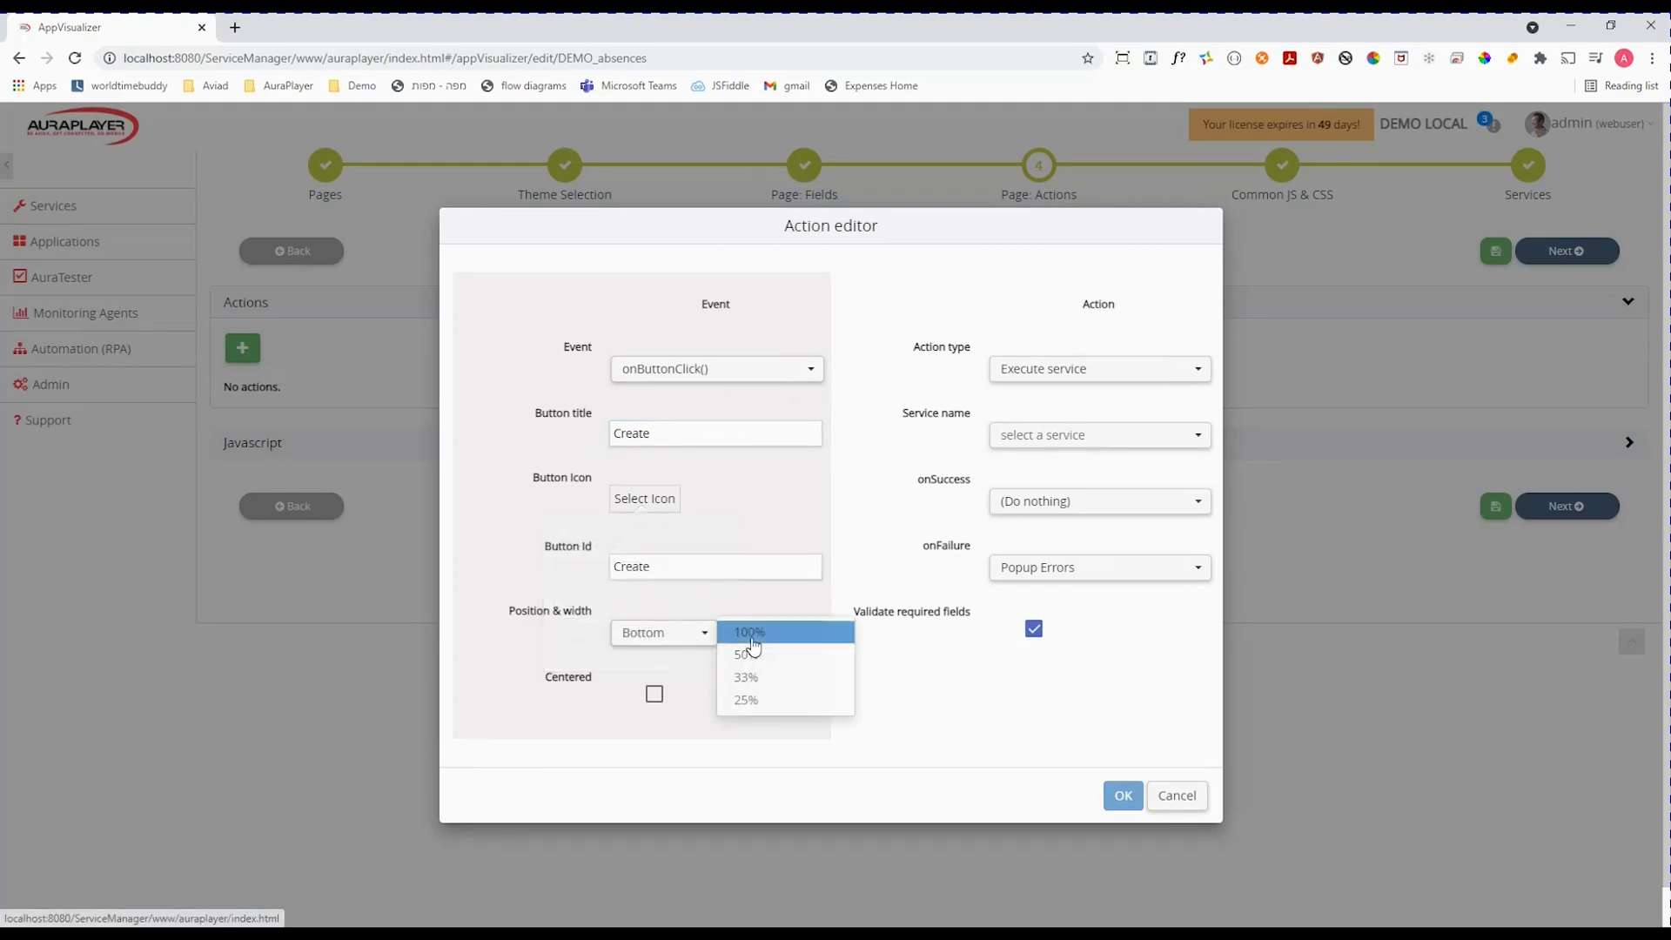
left_click(748, 654)
left_click(655, 696)
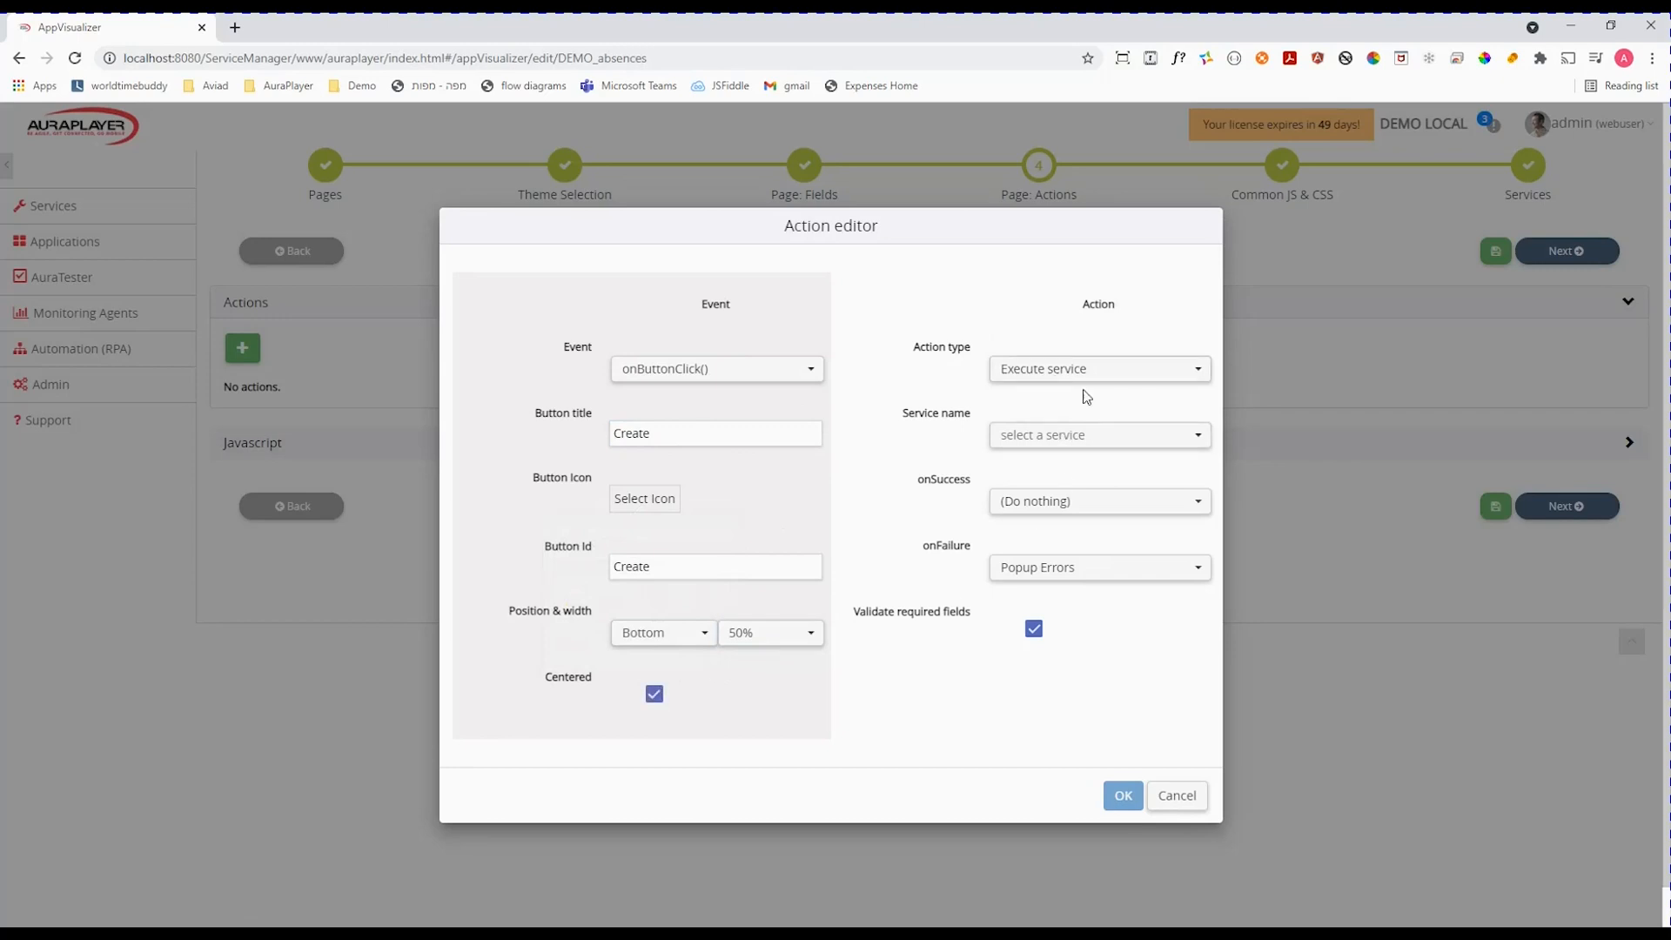
Have the Create button execute DEMOT_createAbsence and, on success, pop up "Absence was created" and navigate to Absences.html
left_click(1079, 440)
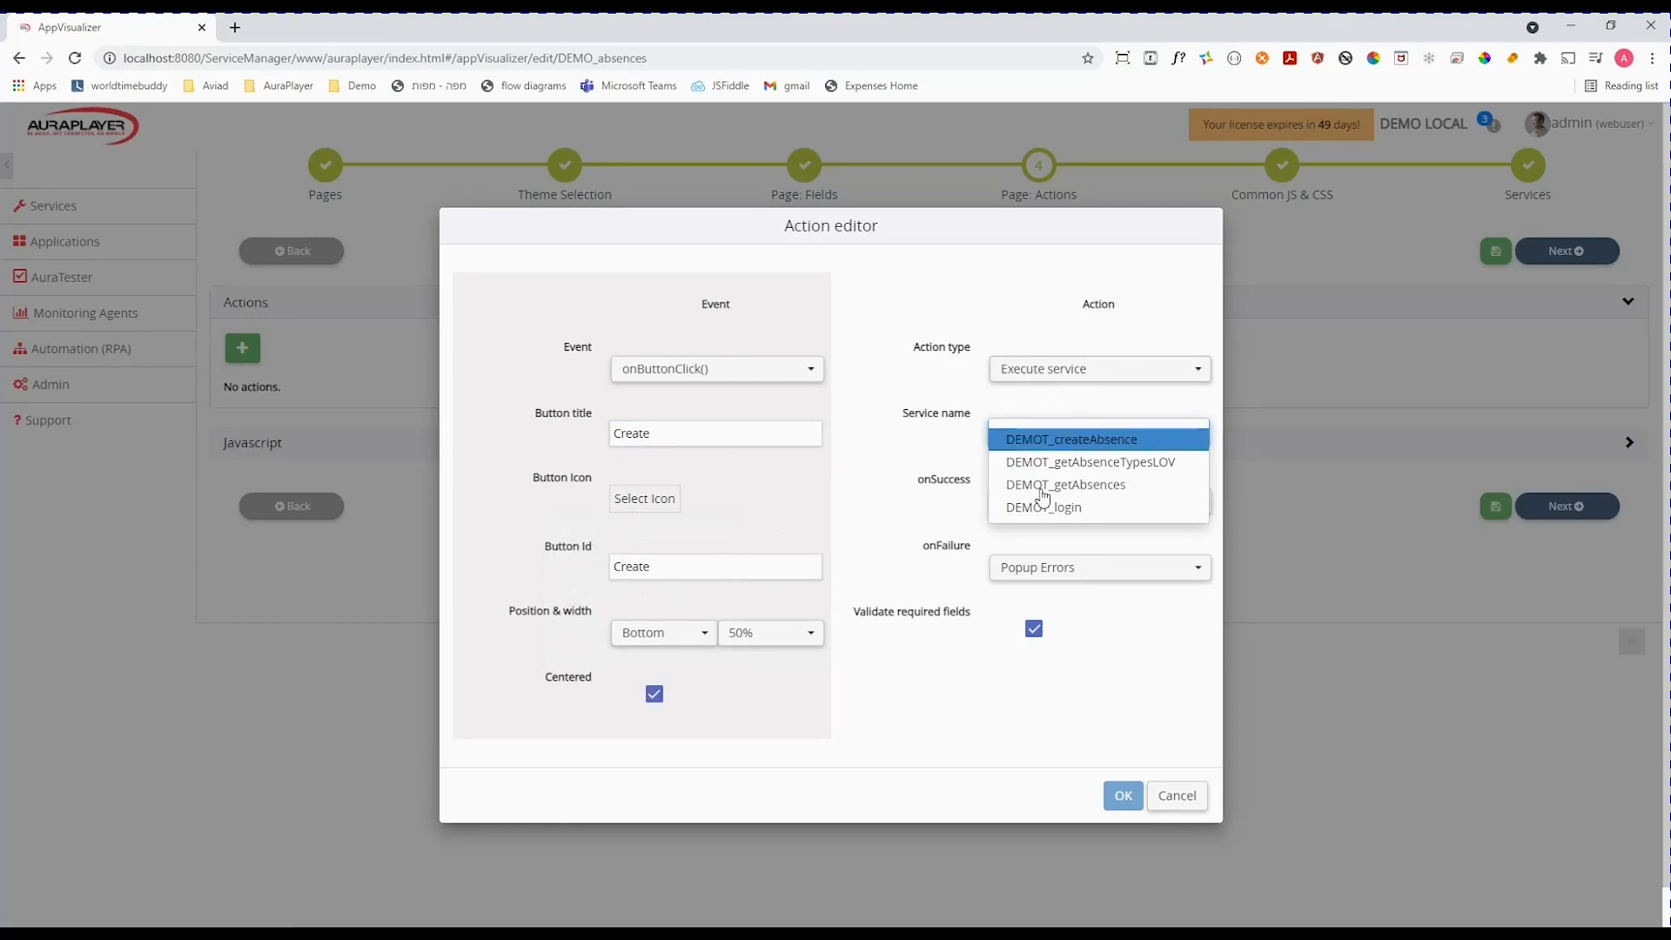
left_click(1048, 447)
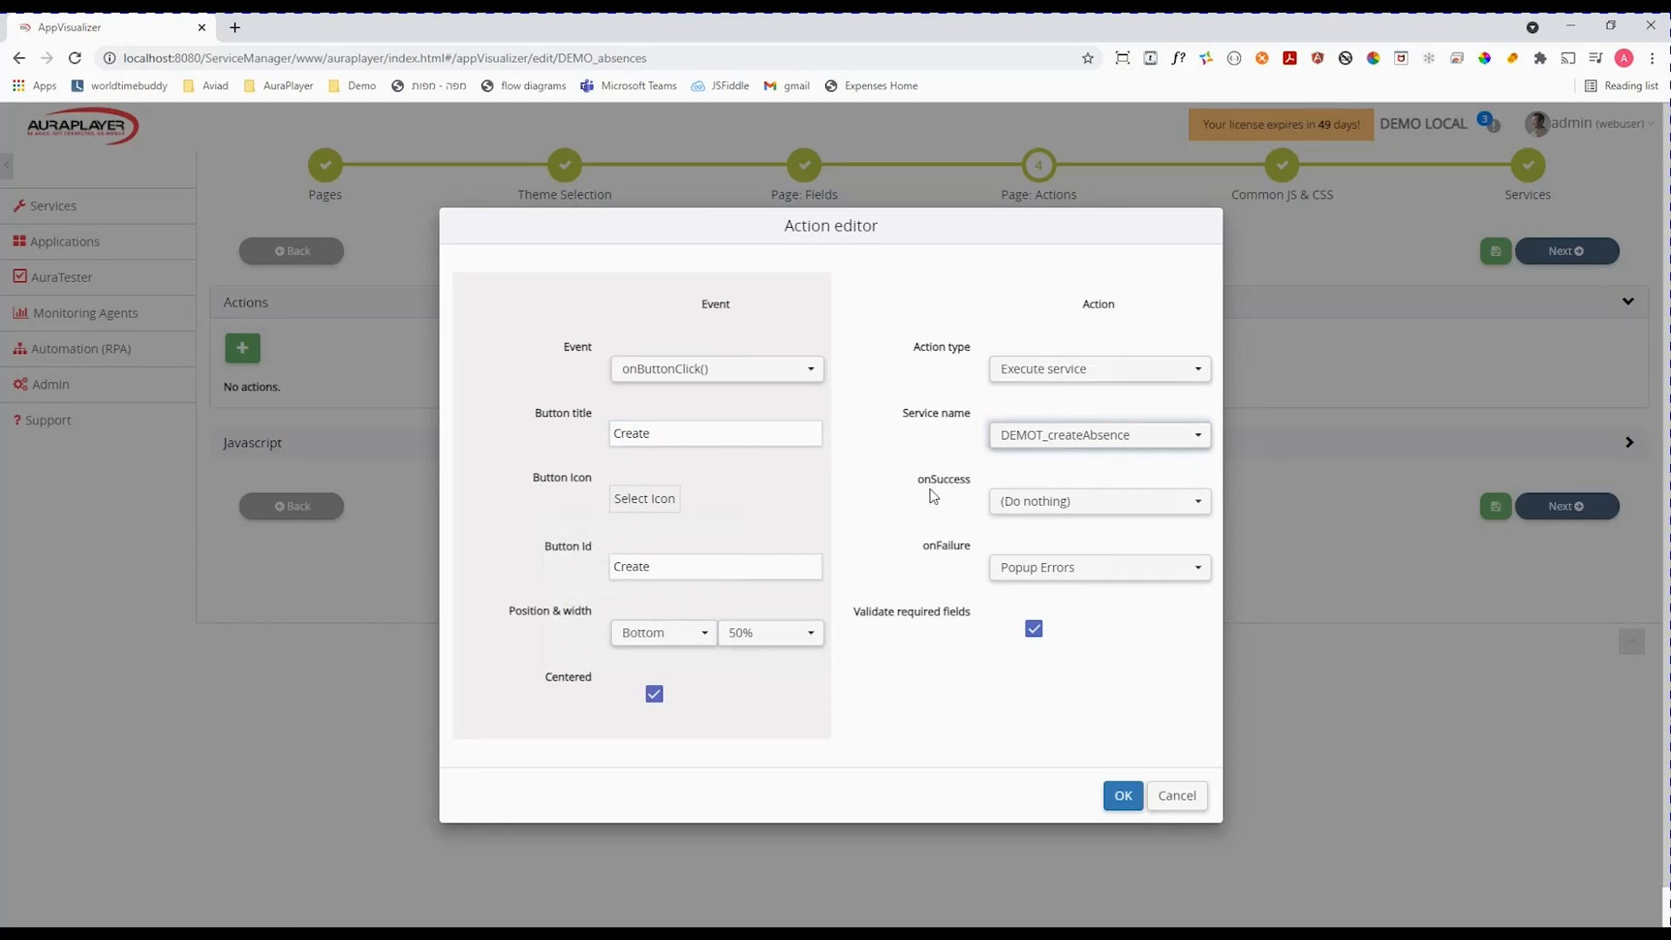
left_click(1084, 501)
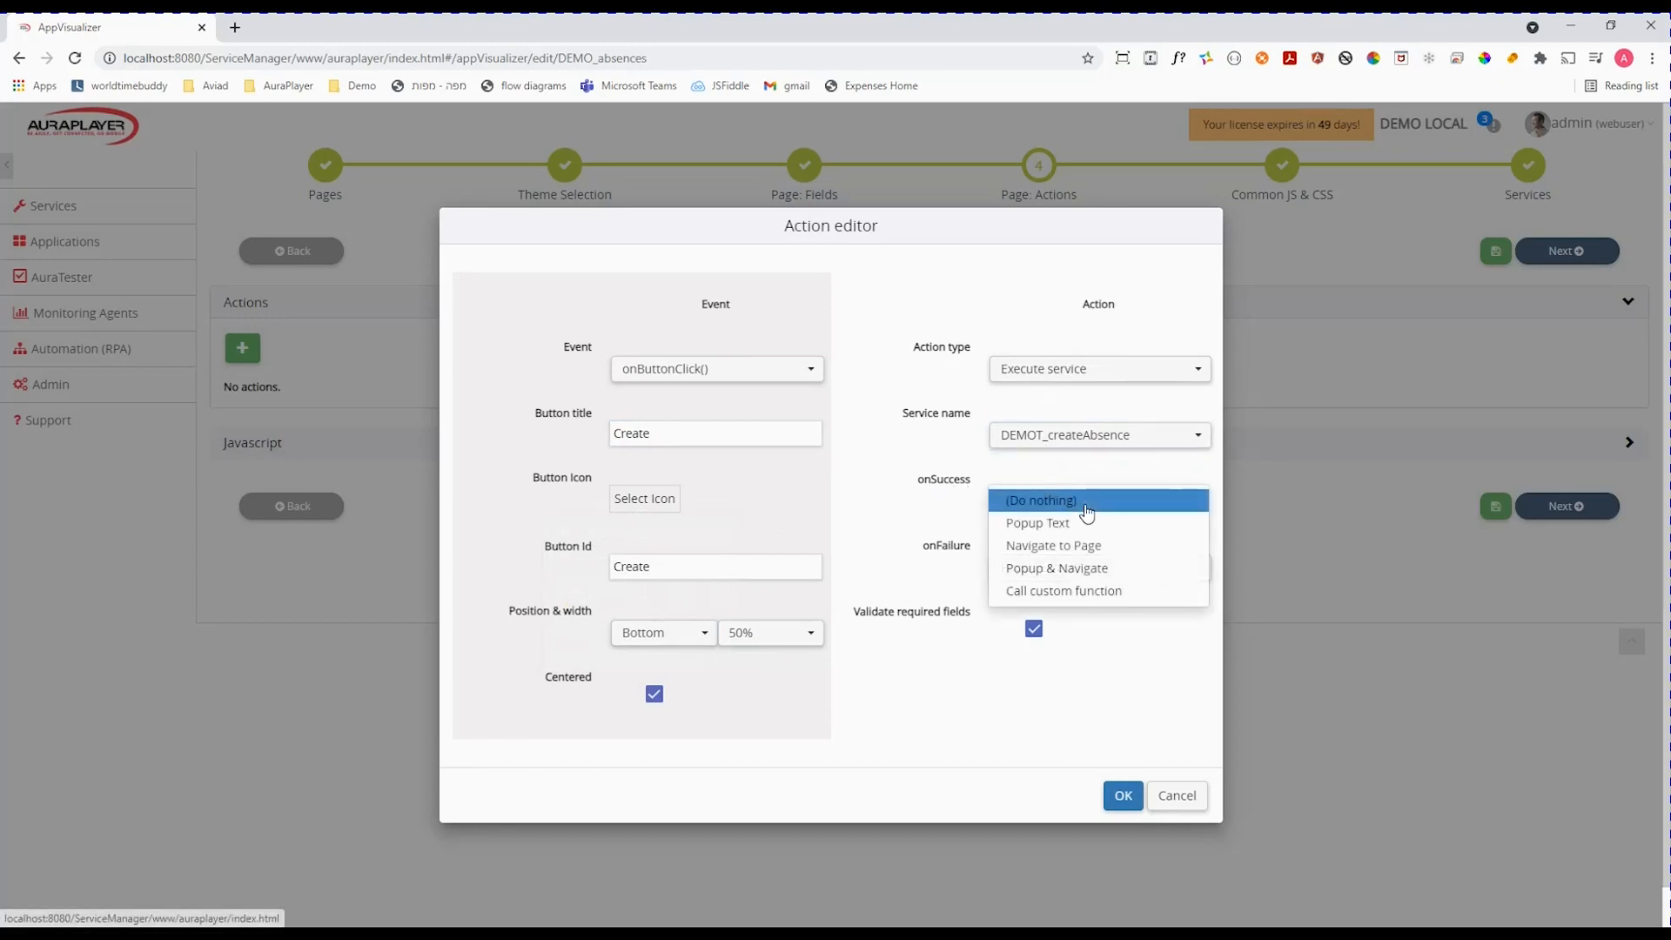
left_click(1061, 571)
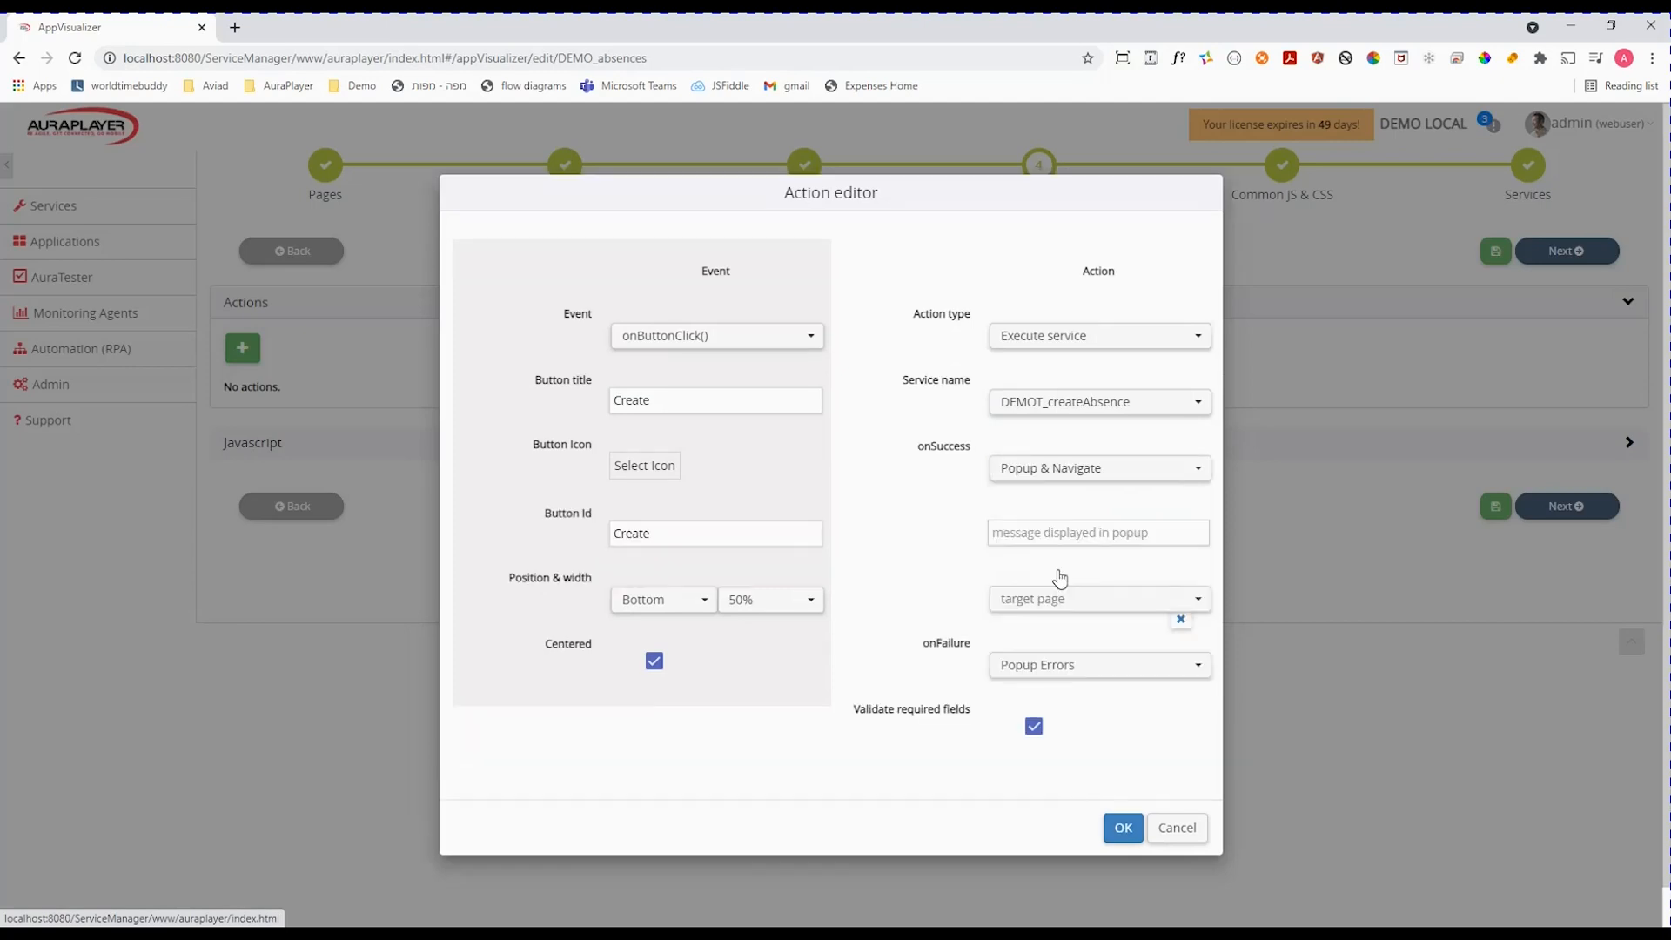
left_click(1038, 532)
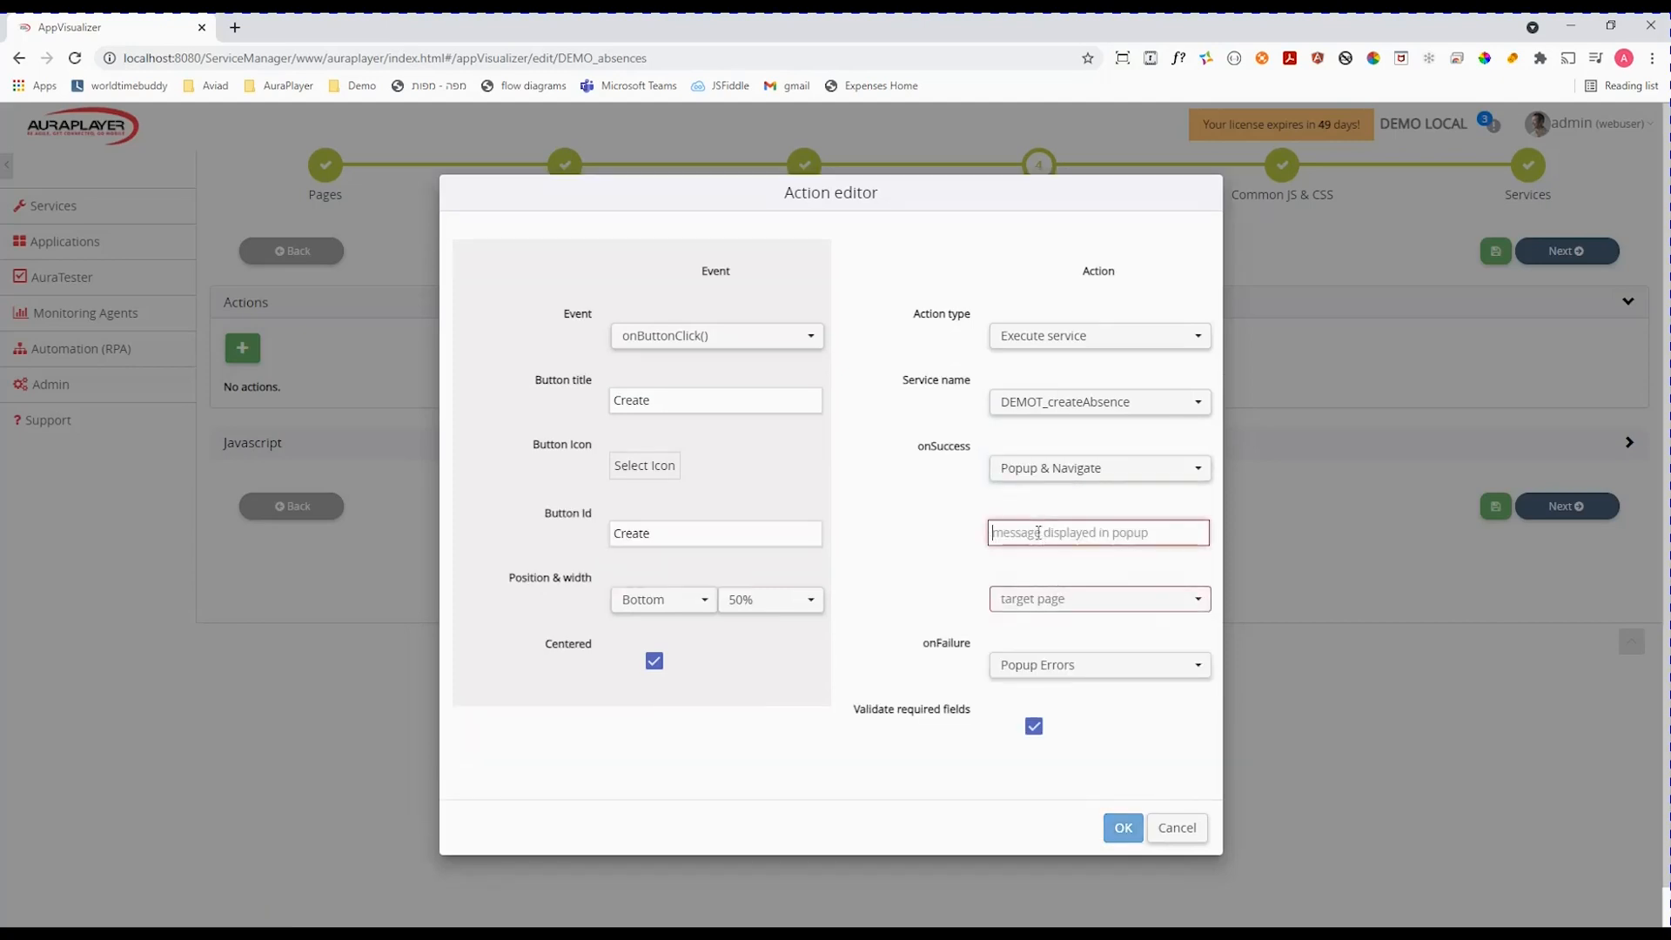
type("Absence was created")
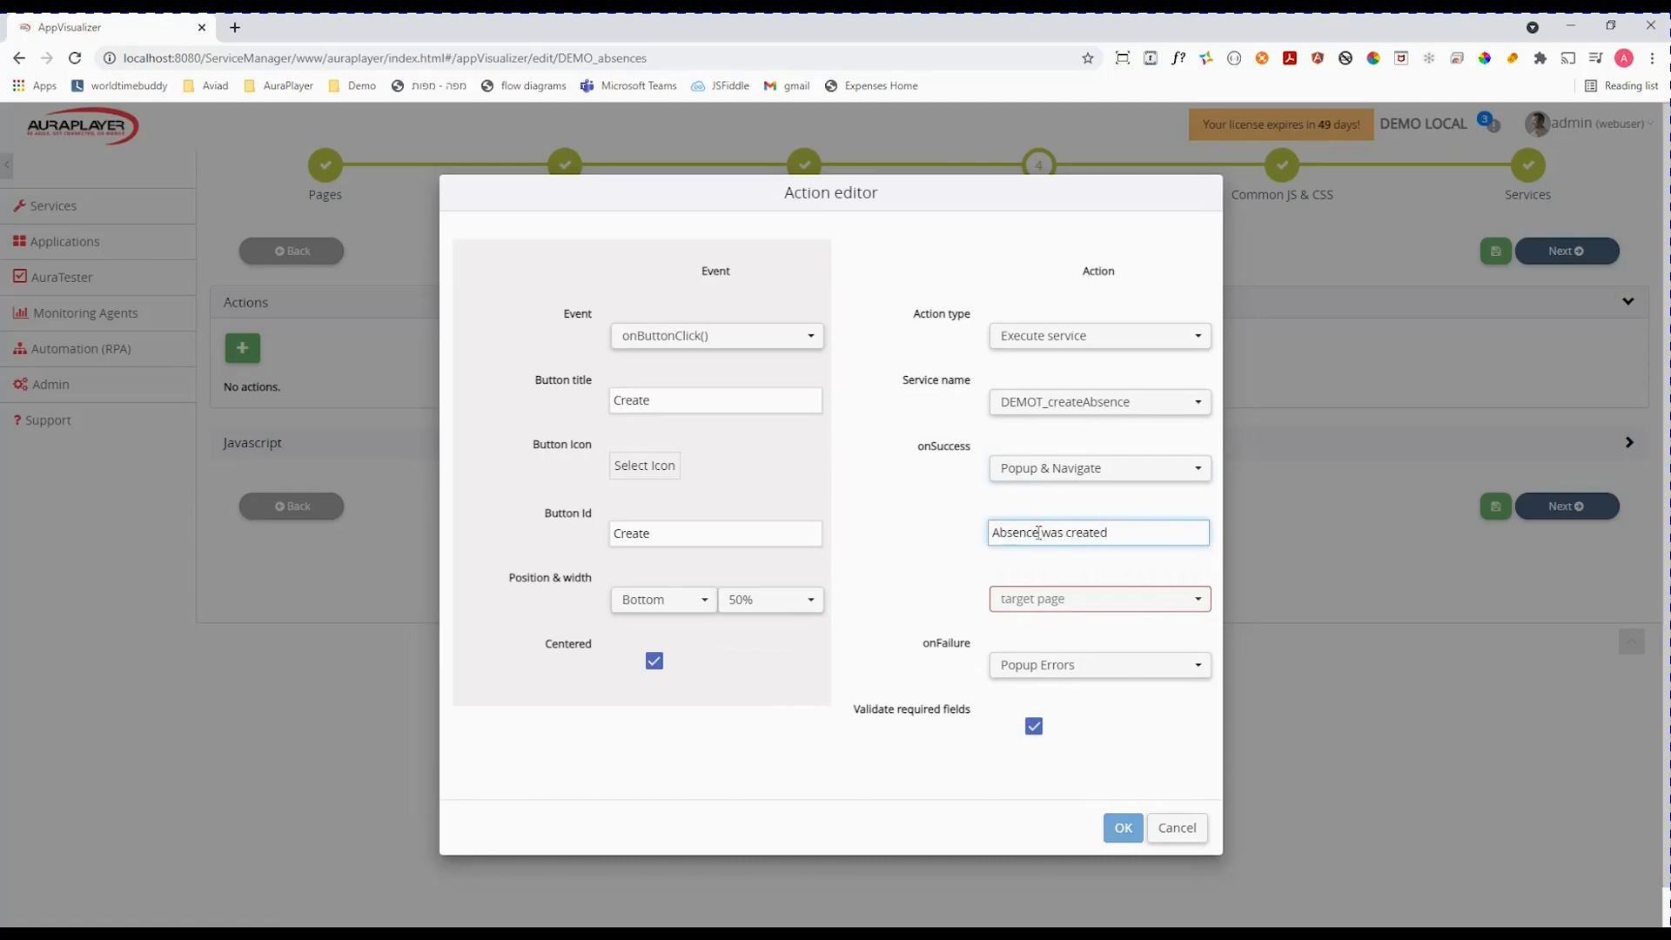
left_click(1067, 608)
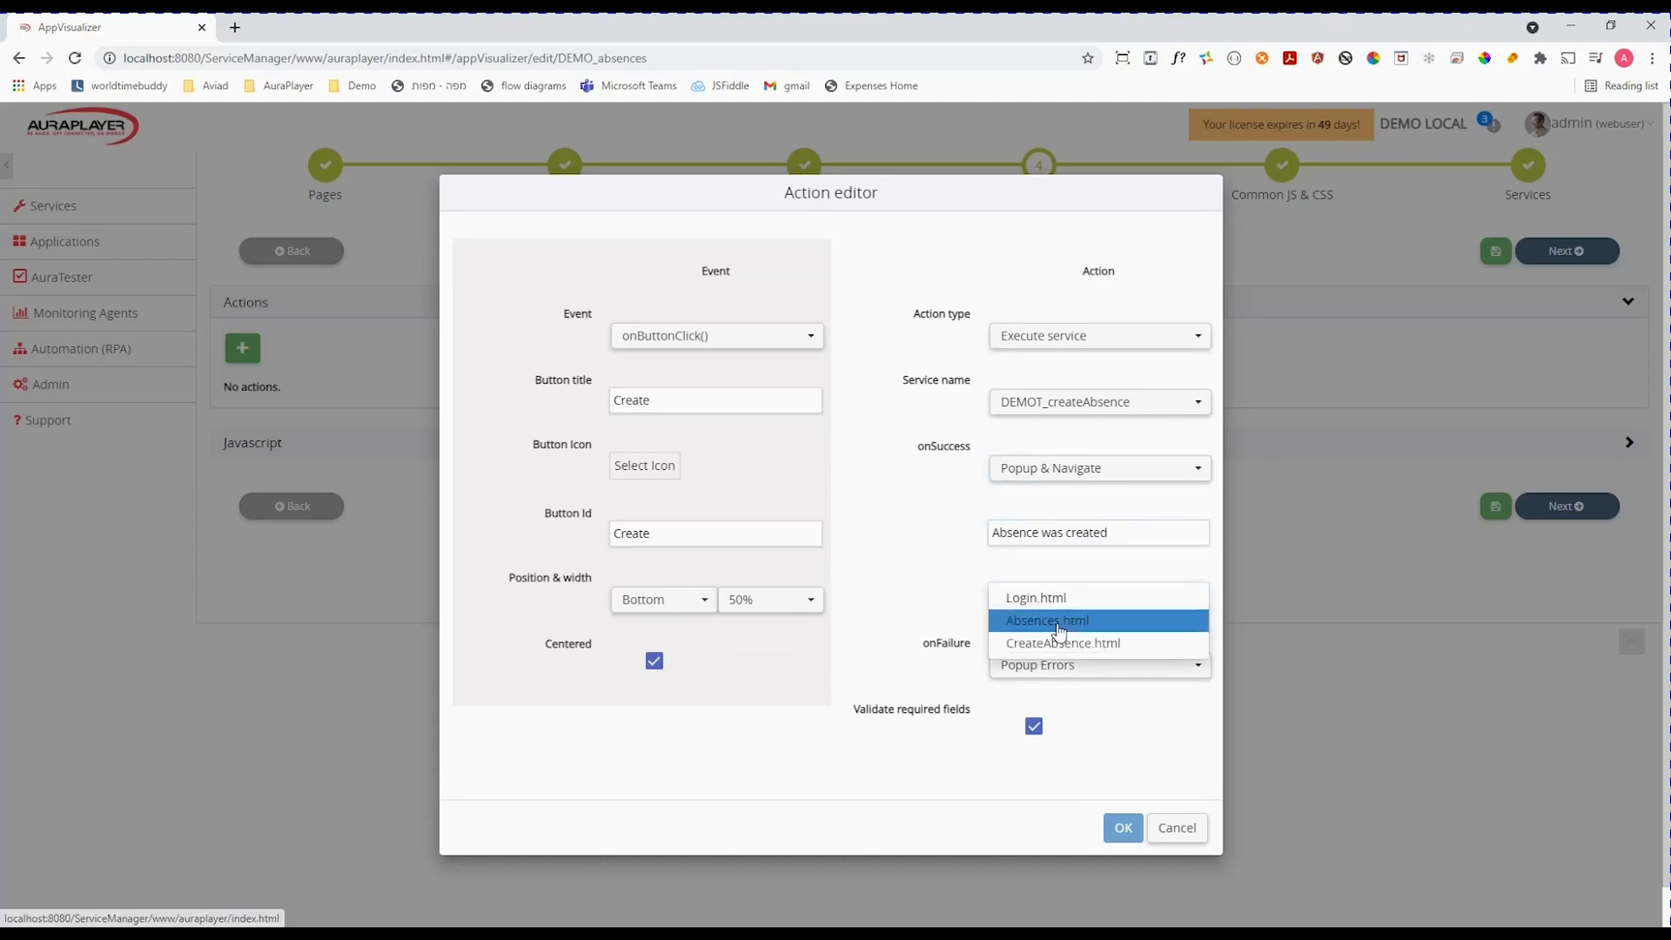
left_click(1058, 620)
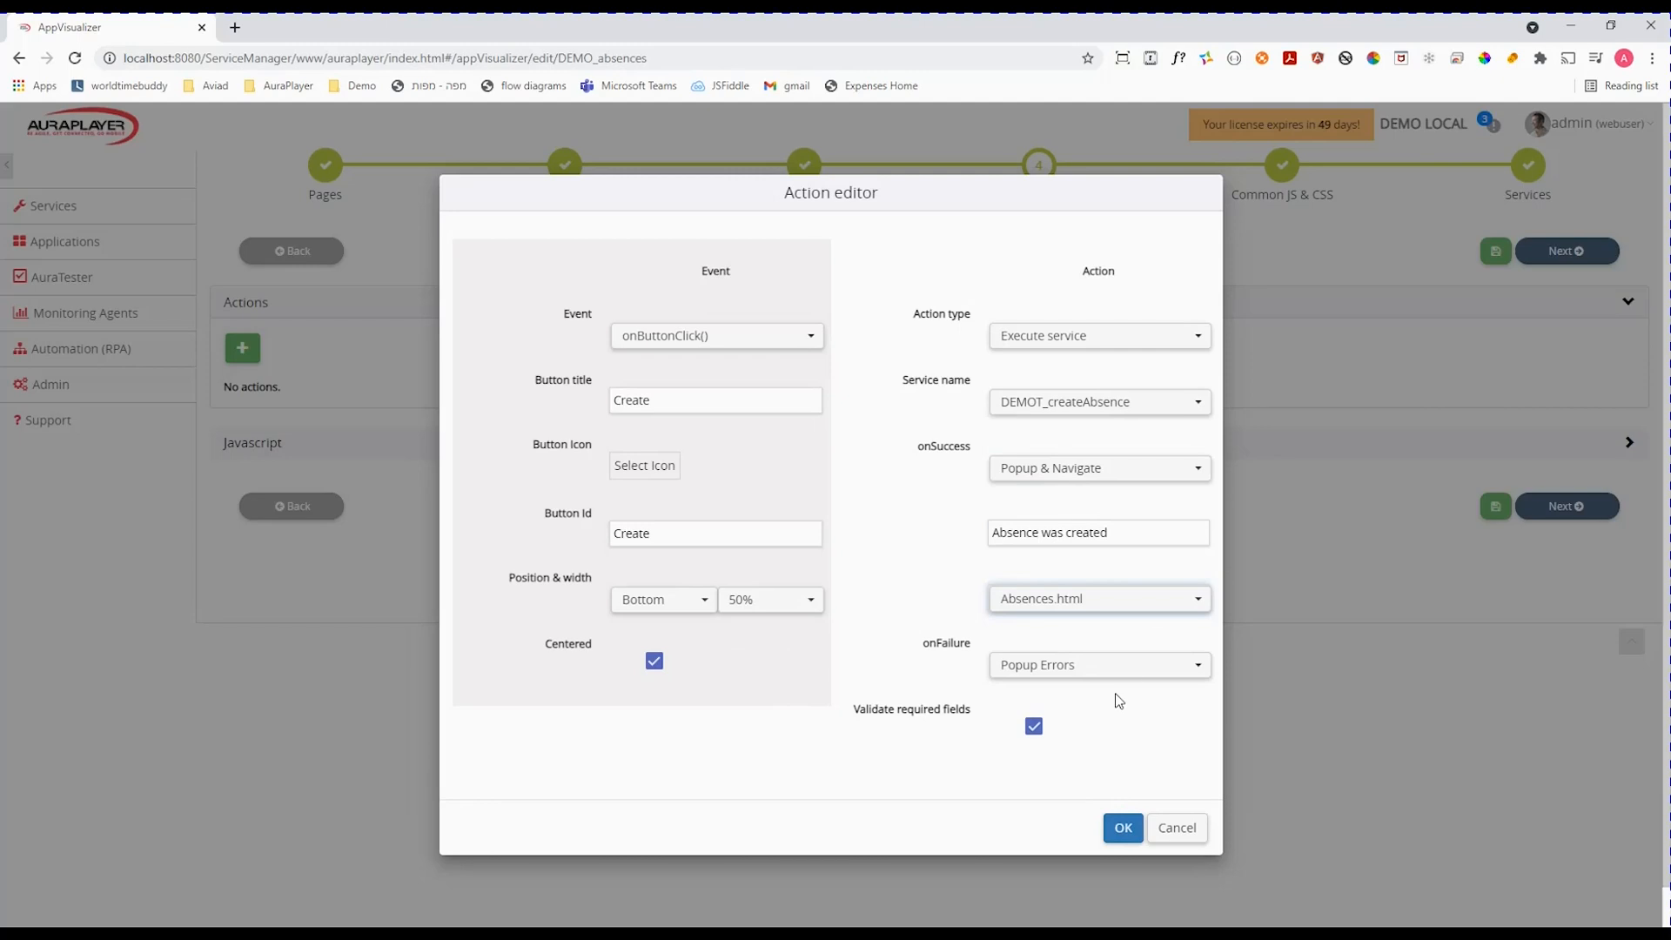
left_click(1124, 828)
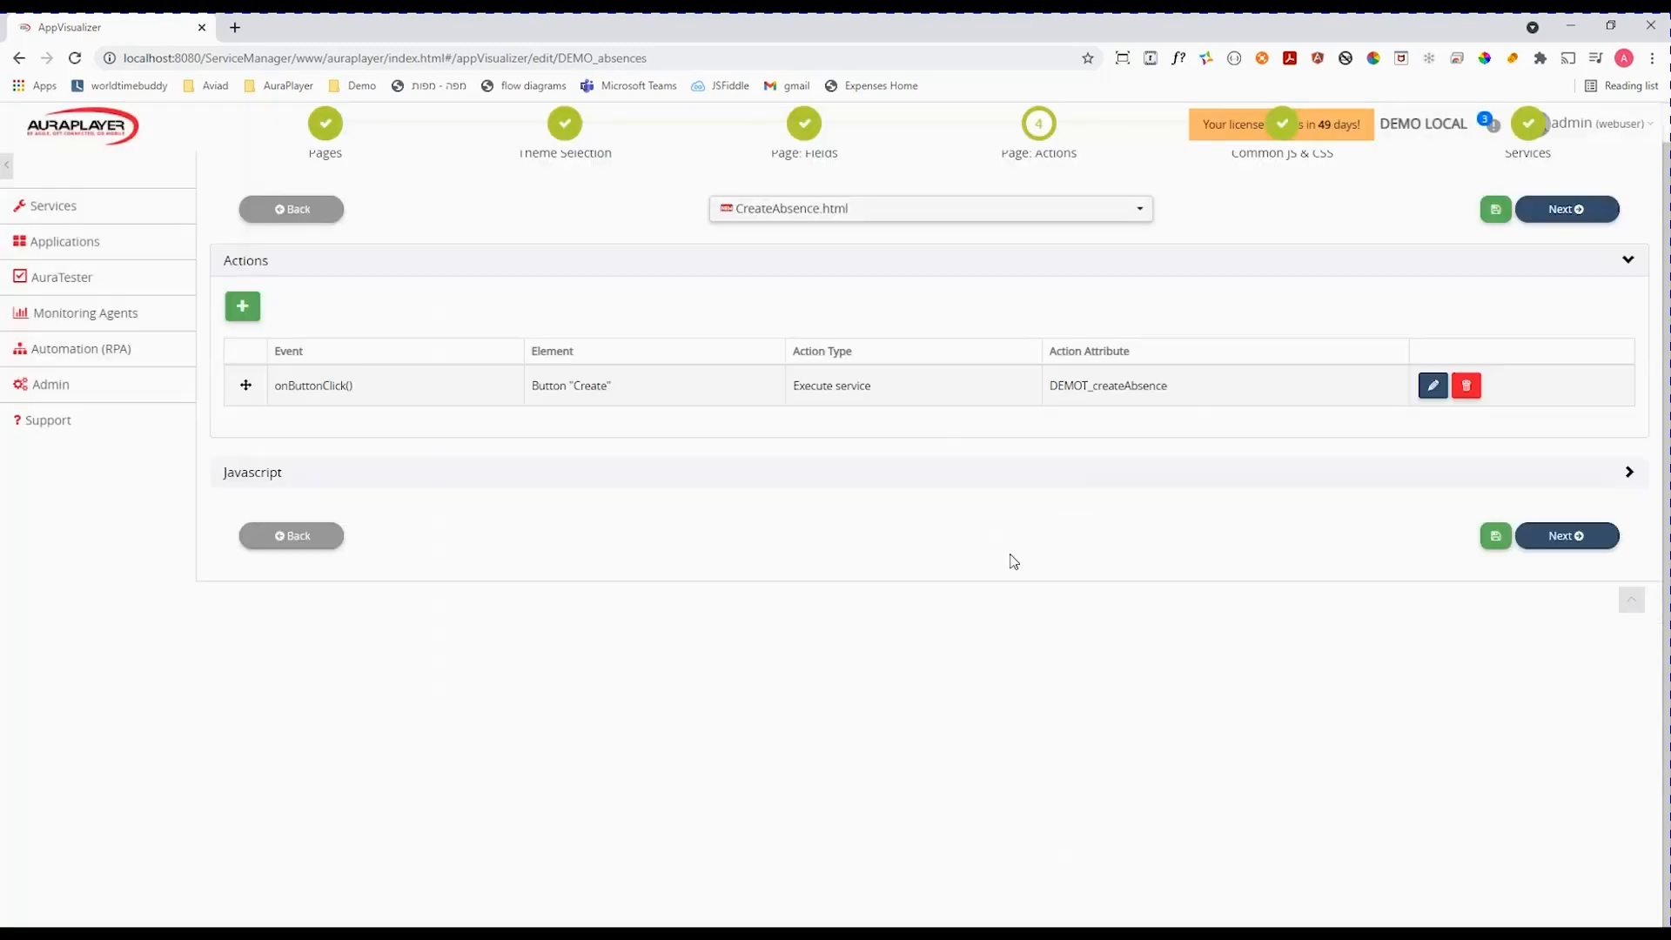
Save the application and run DEMO_absences from the application manager
left_click(1497, 211)
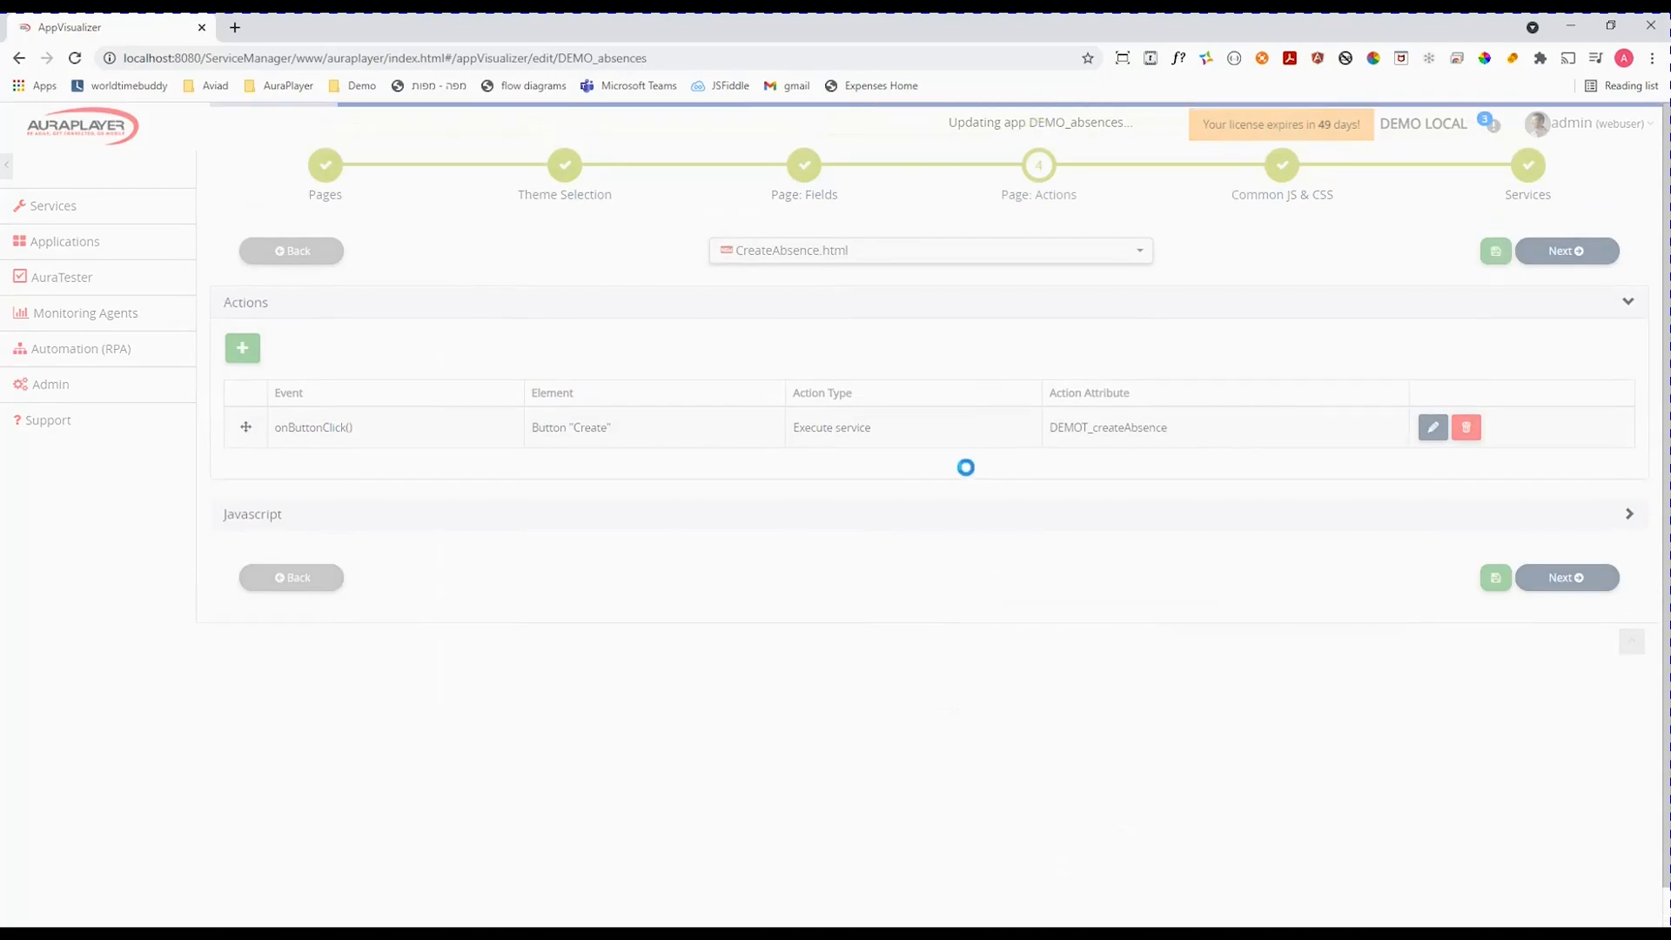
left_click(75, 249)
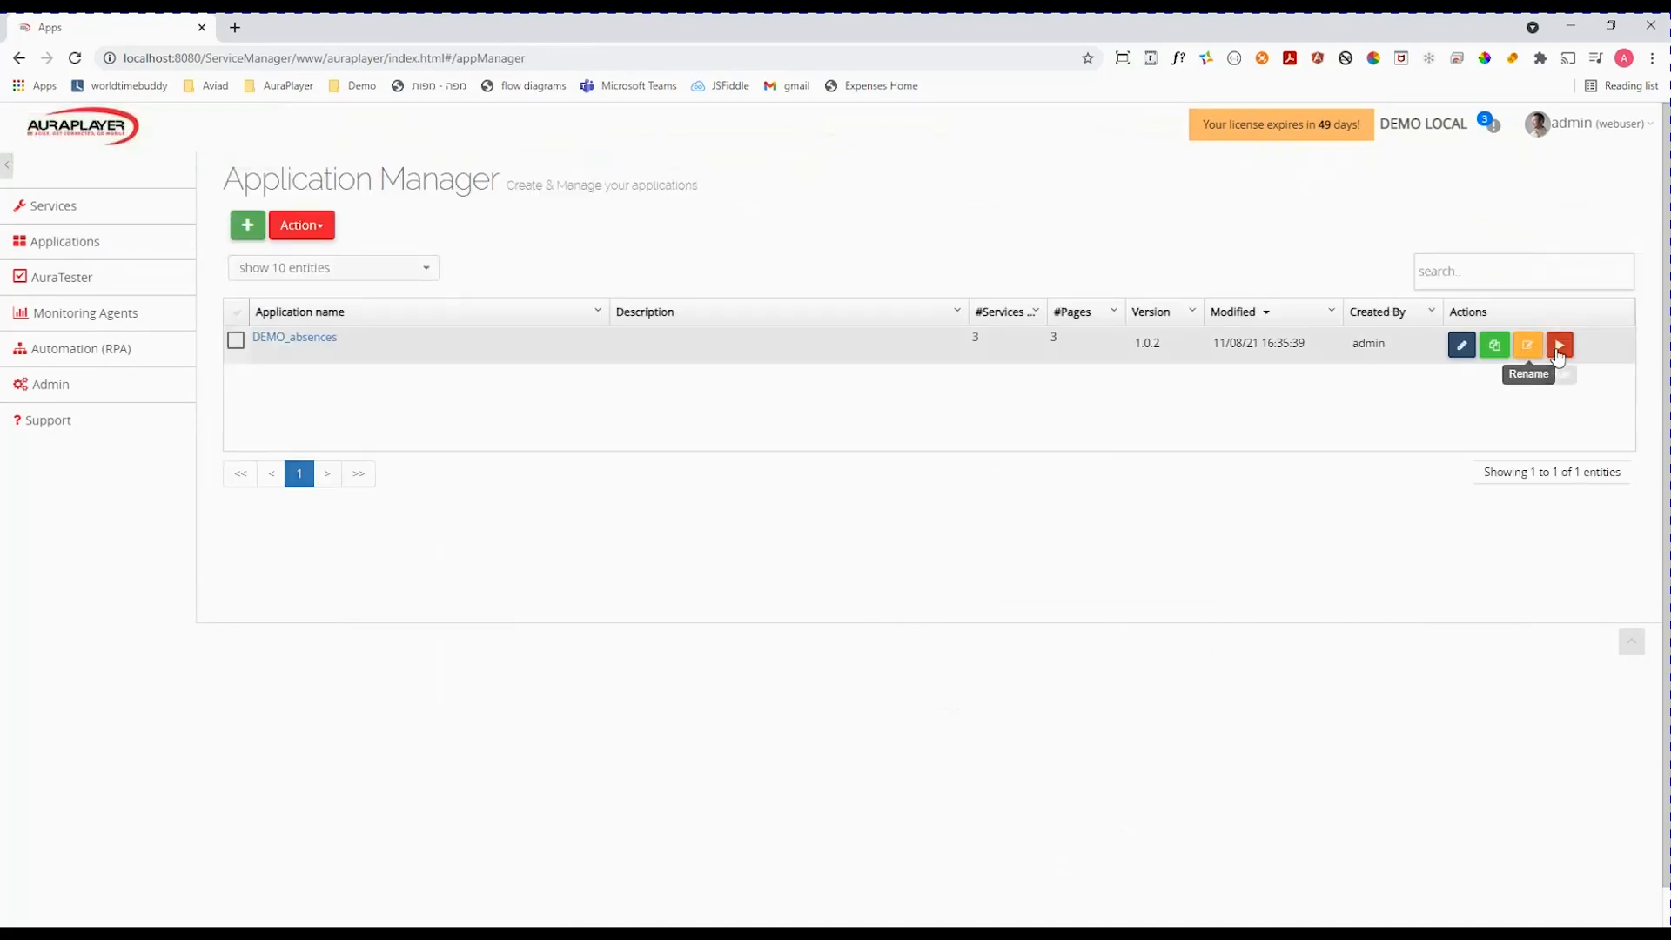
left_click(1527, 345)
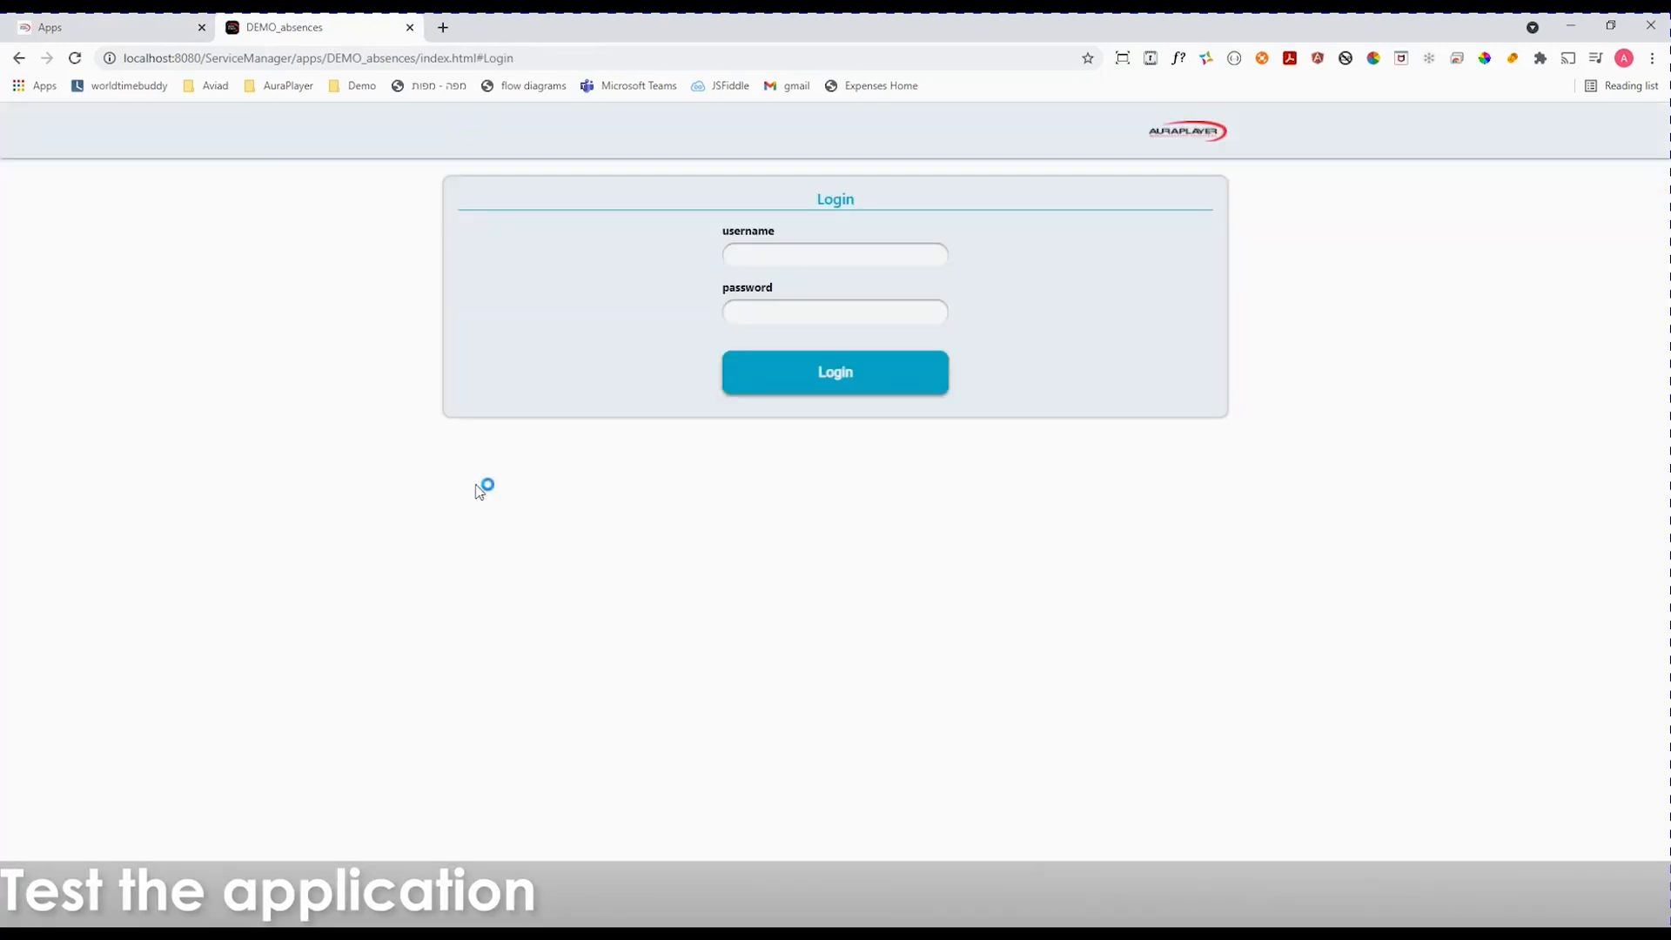
Show the app in the browser's mobile device view and log in with the username operations and the account password
key("F12")
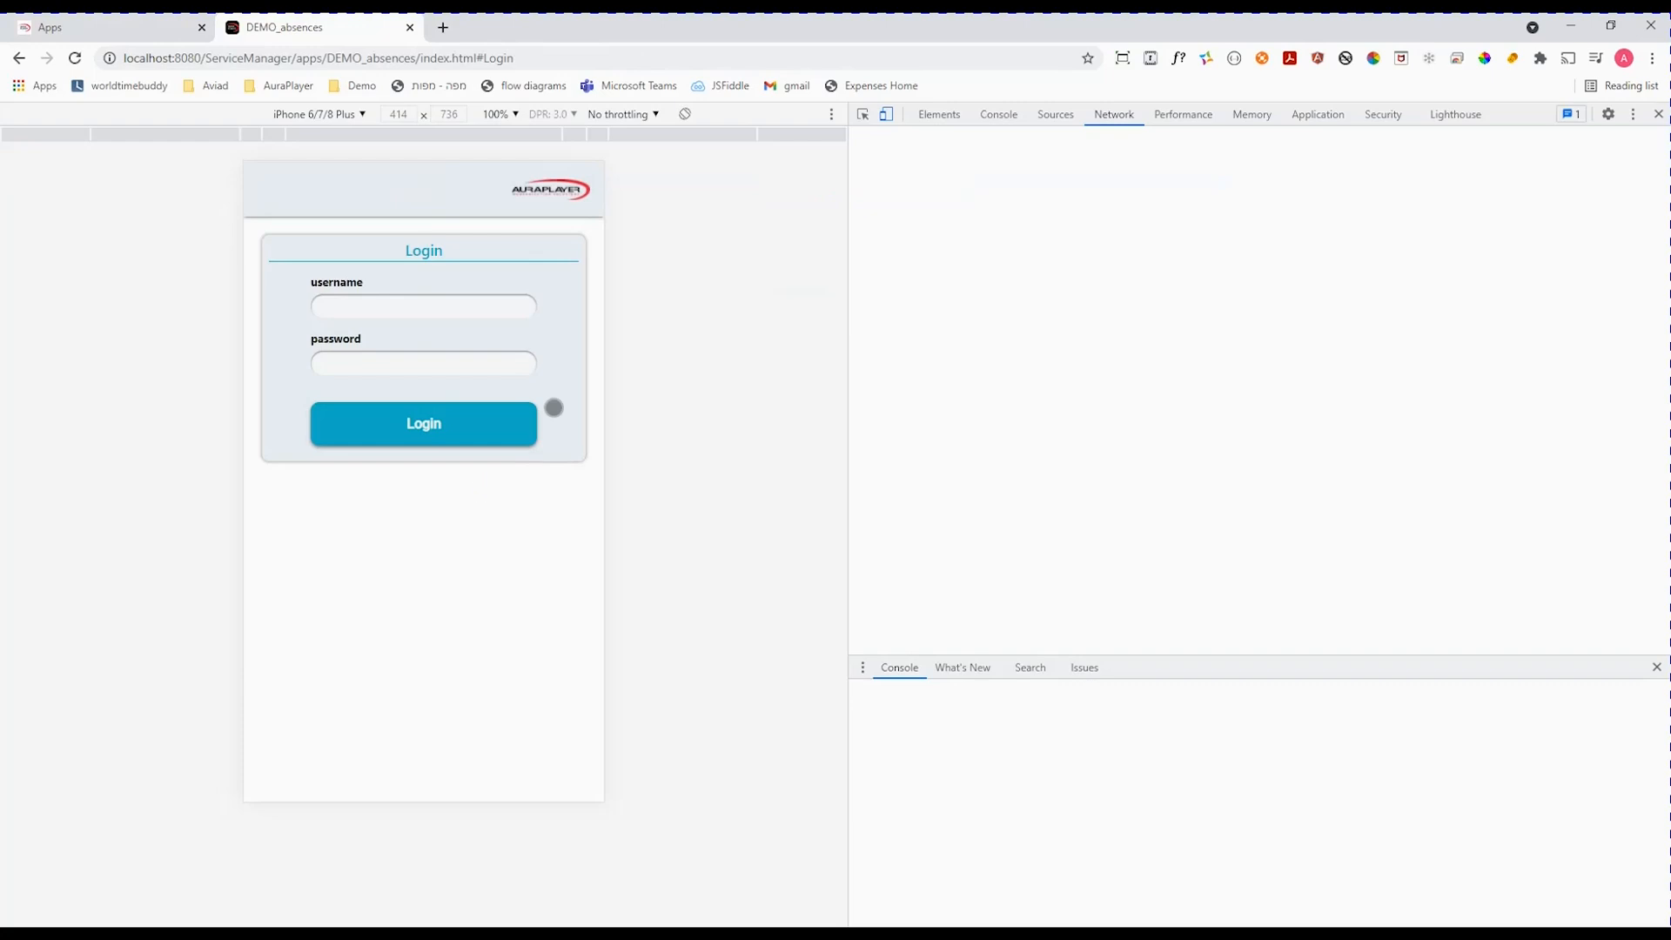
left_click(435, 311)
type("operations")
key("Tab")
type("•••••••")
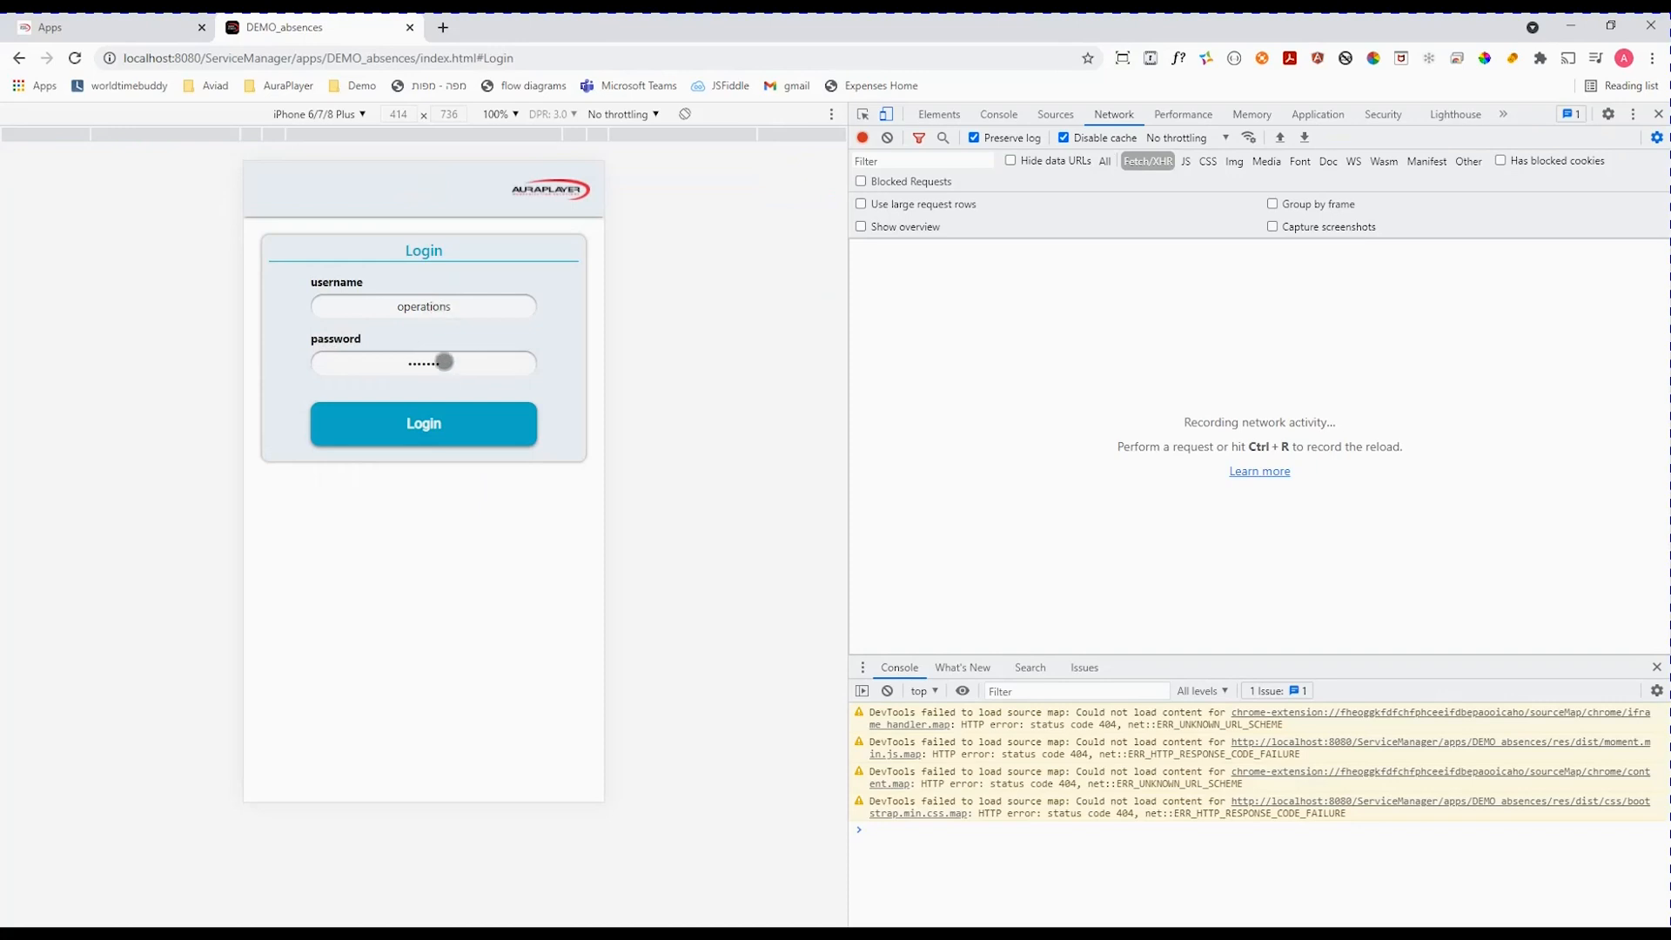
left_click(426, 424)
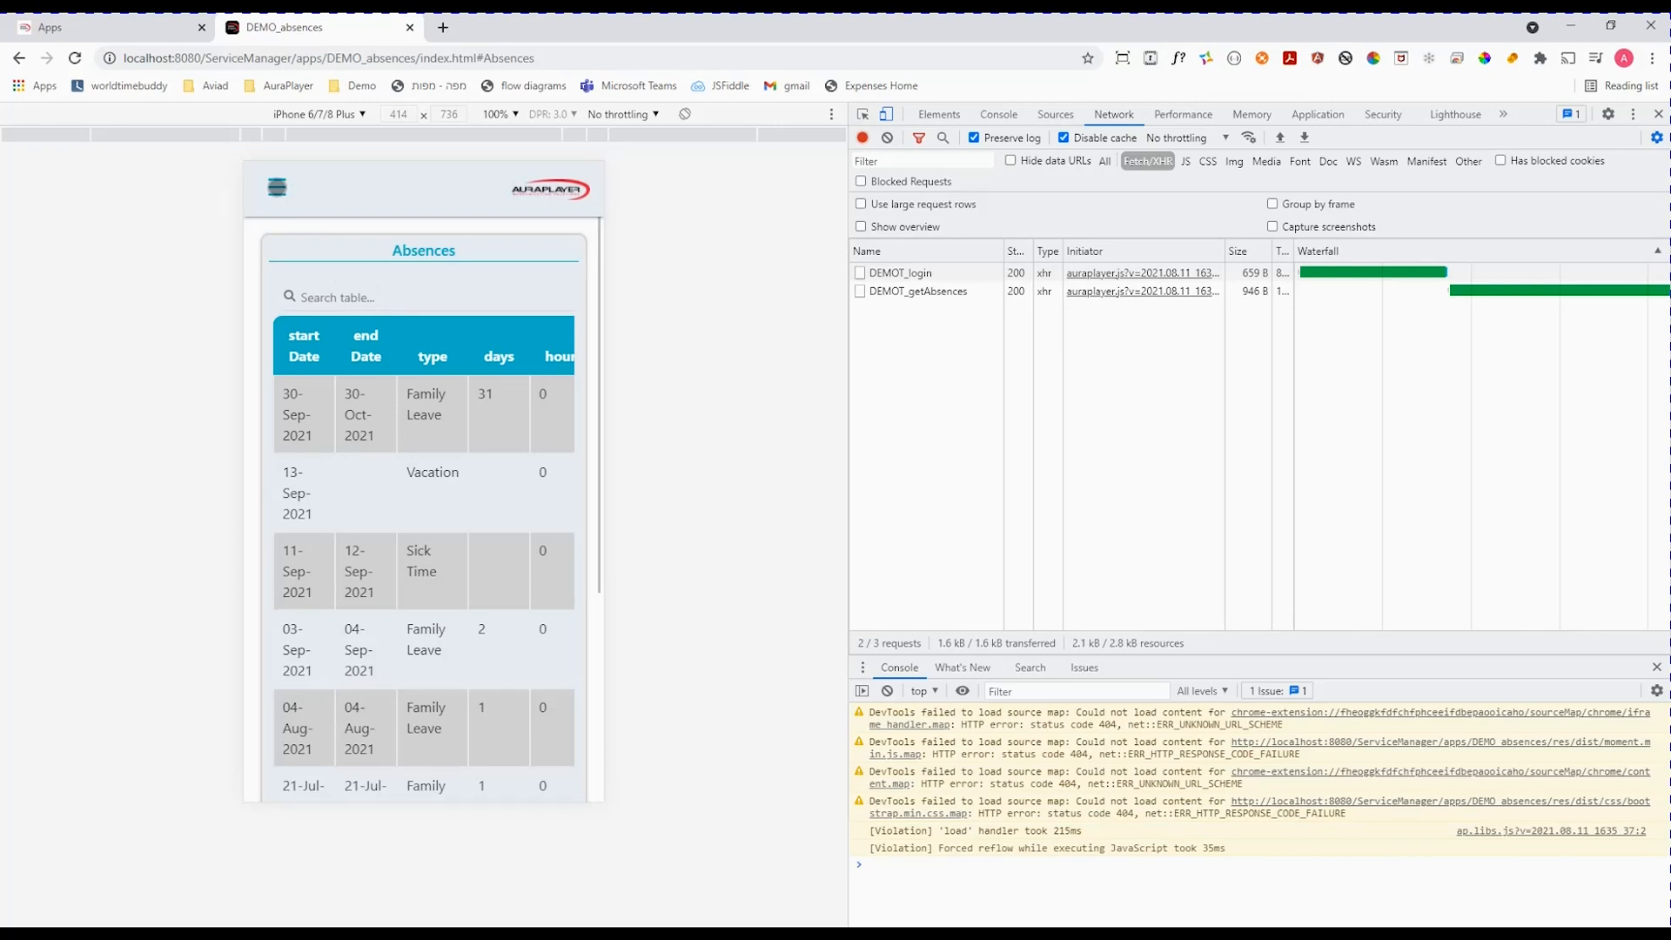
Look over the page entries in the running app's navigation menu and close it
left_click(276, 187)
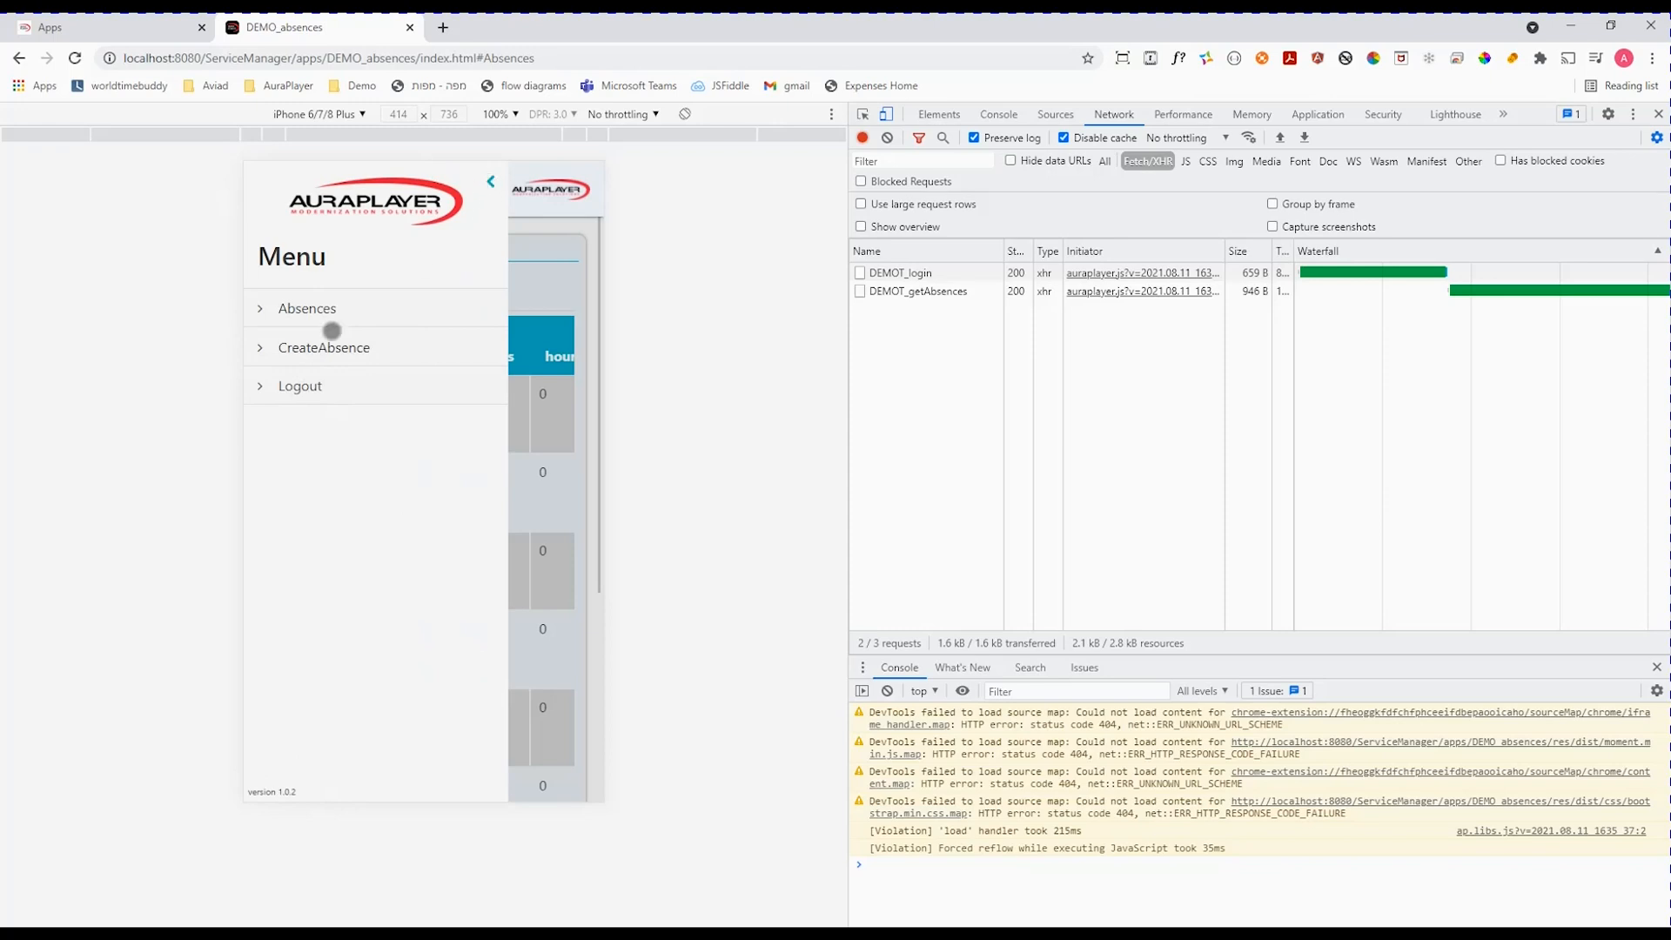
left_click(491, 180)
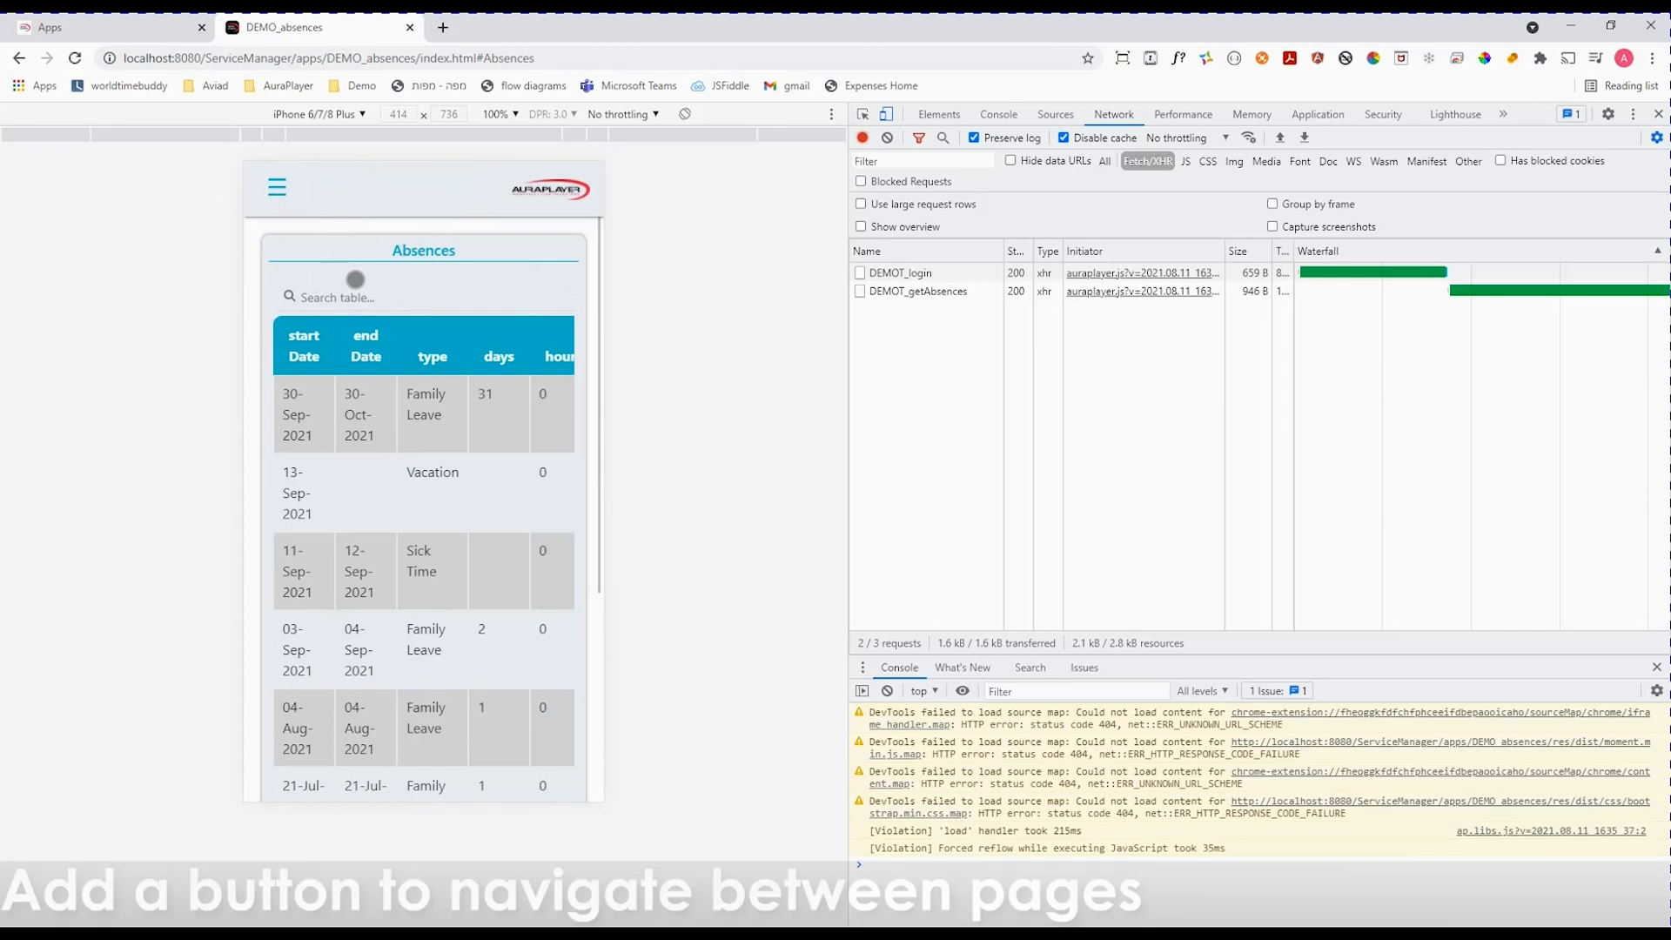
Switch to the AuraPlayer application manager and open the actions of the Absences.html page in DEMO_absences for editing
left_click(135, 31)
left_click(1462, 345)
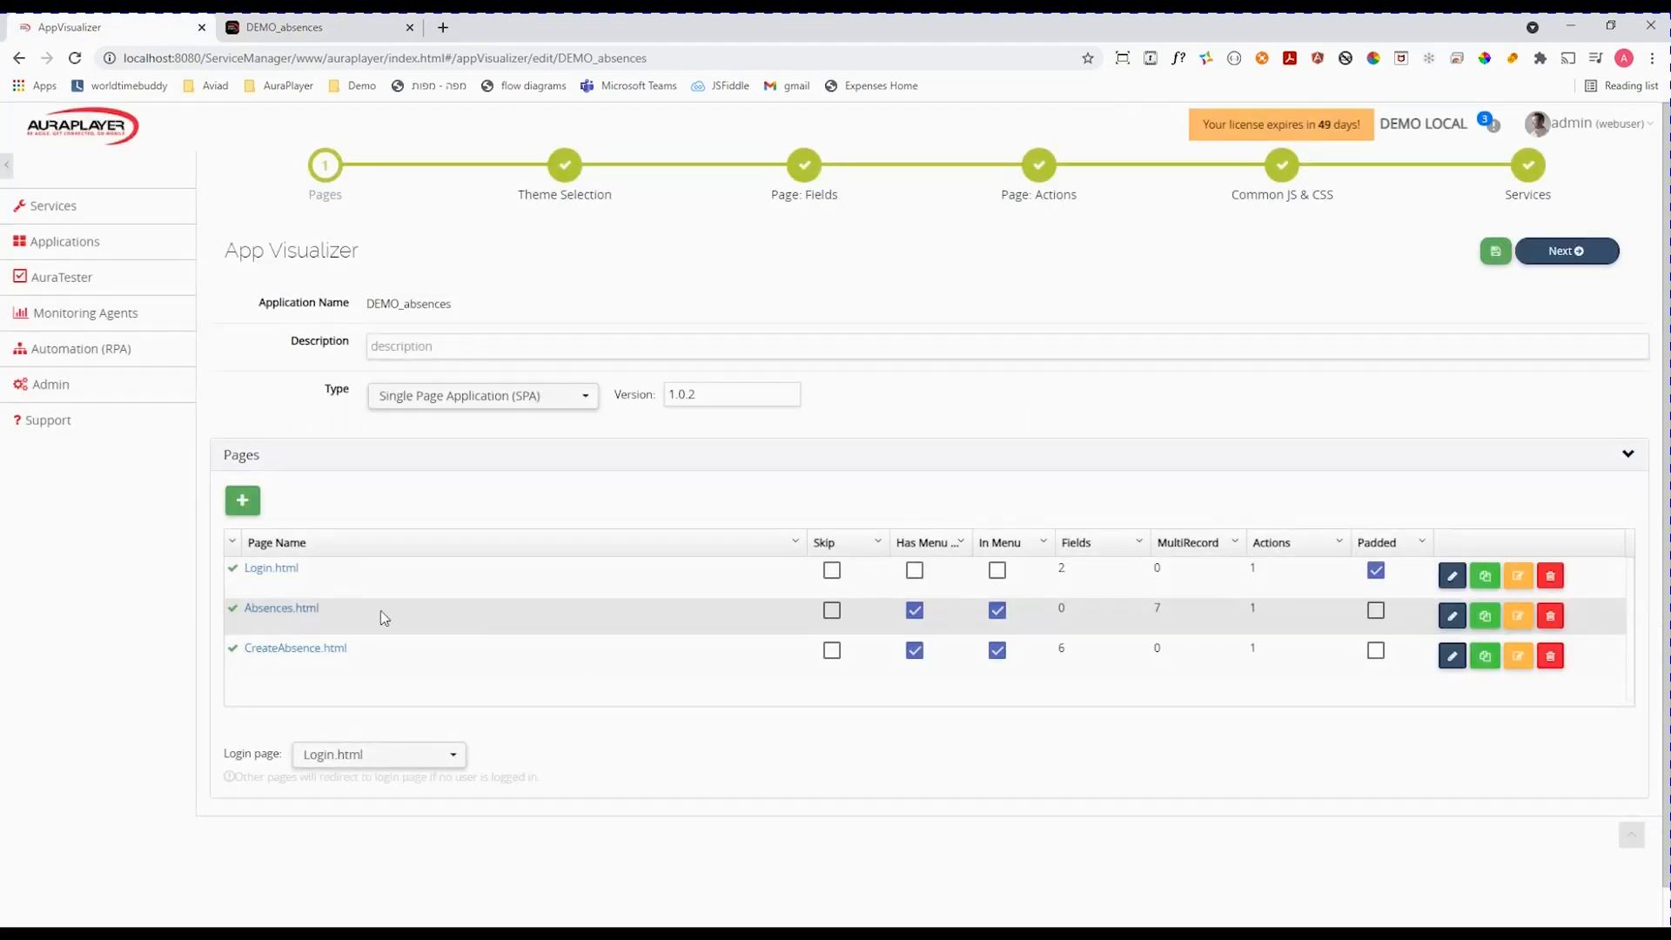
left_click(1451, 618)
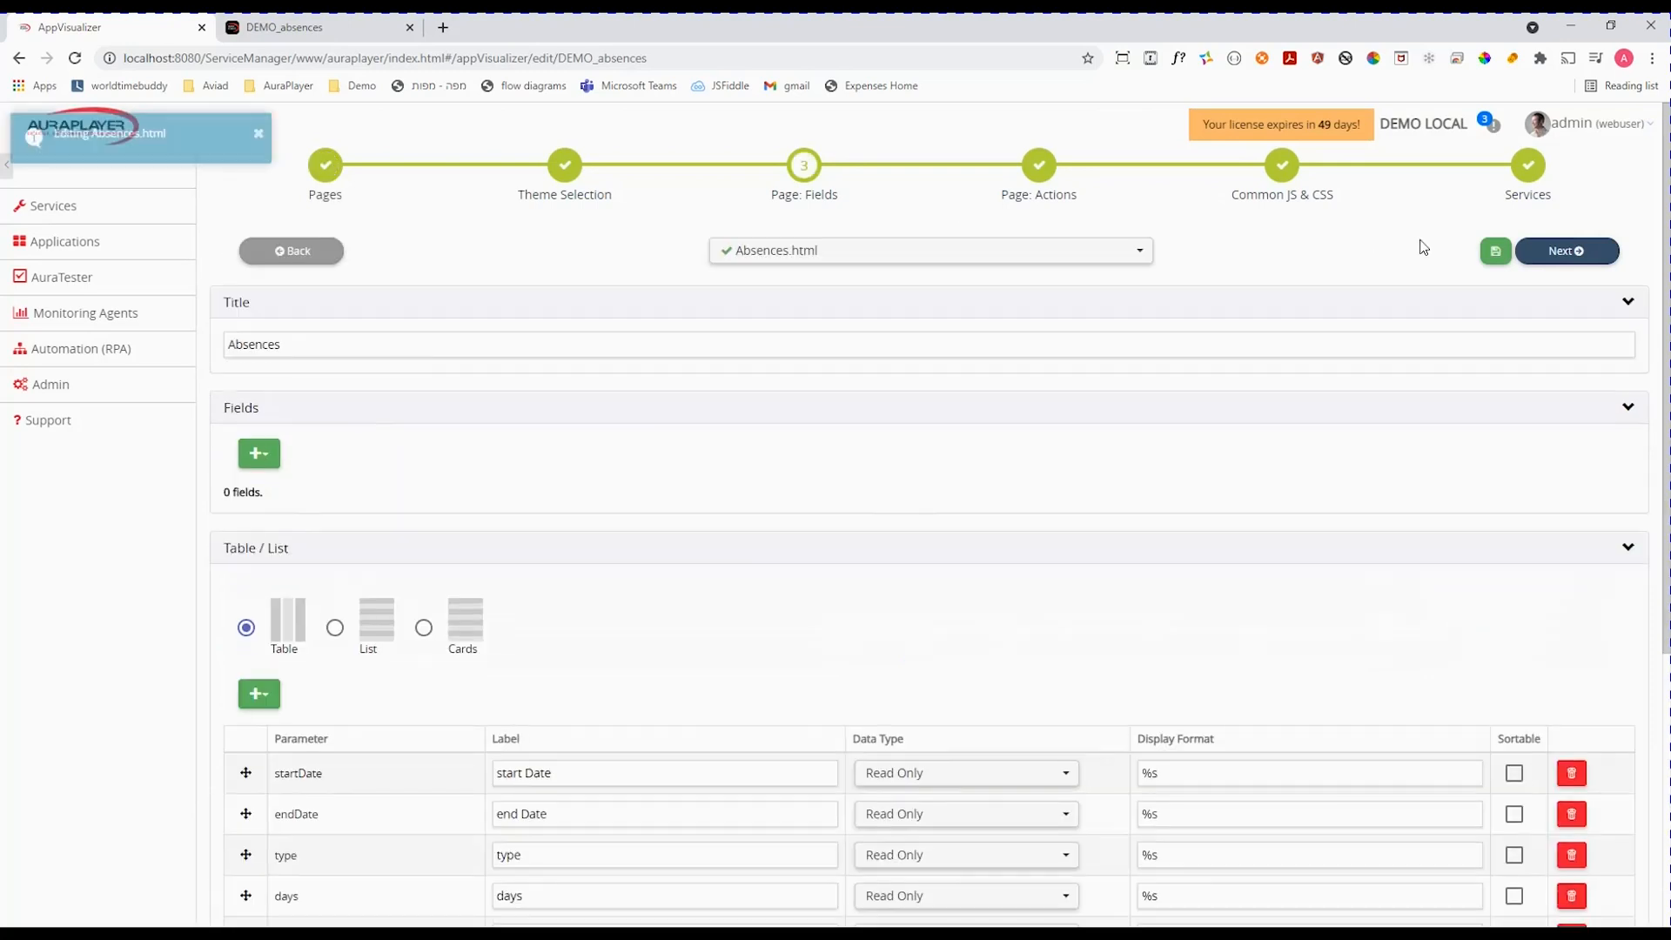
left_click(1529, 261)
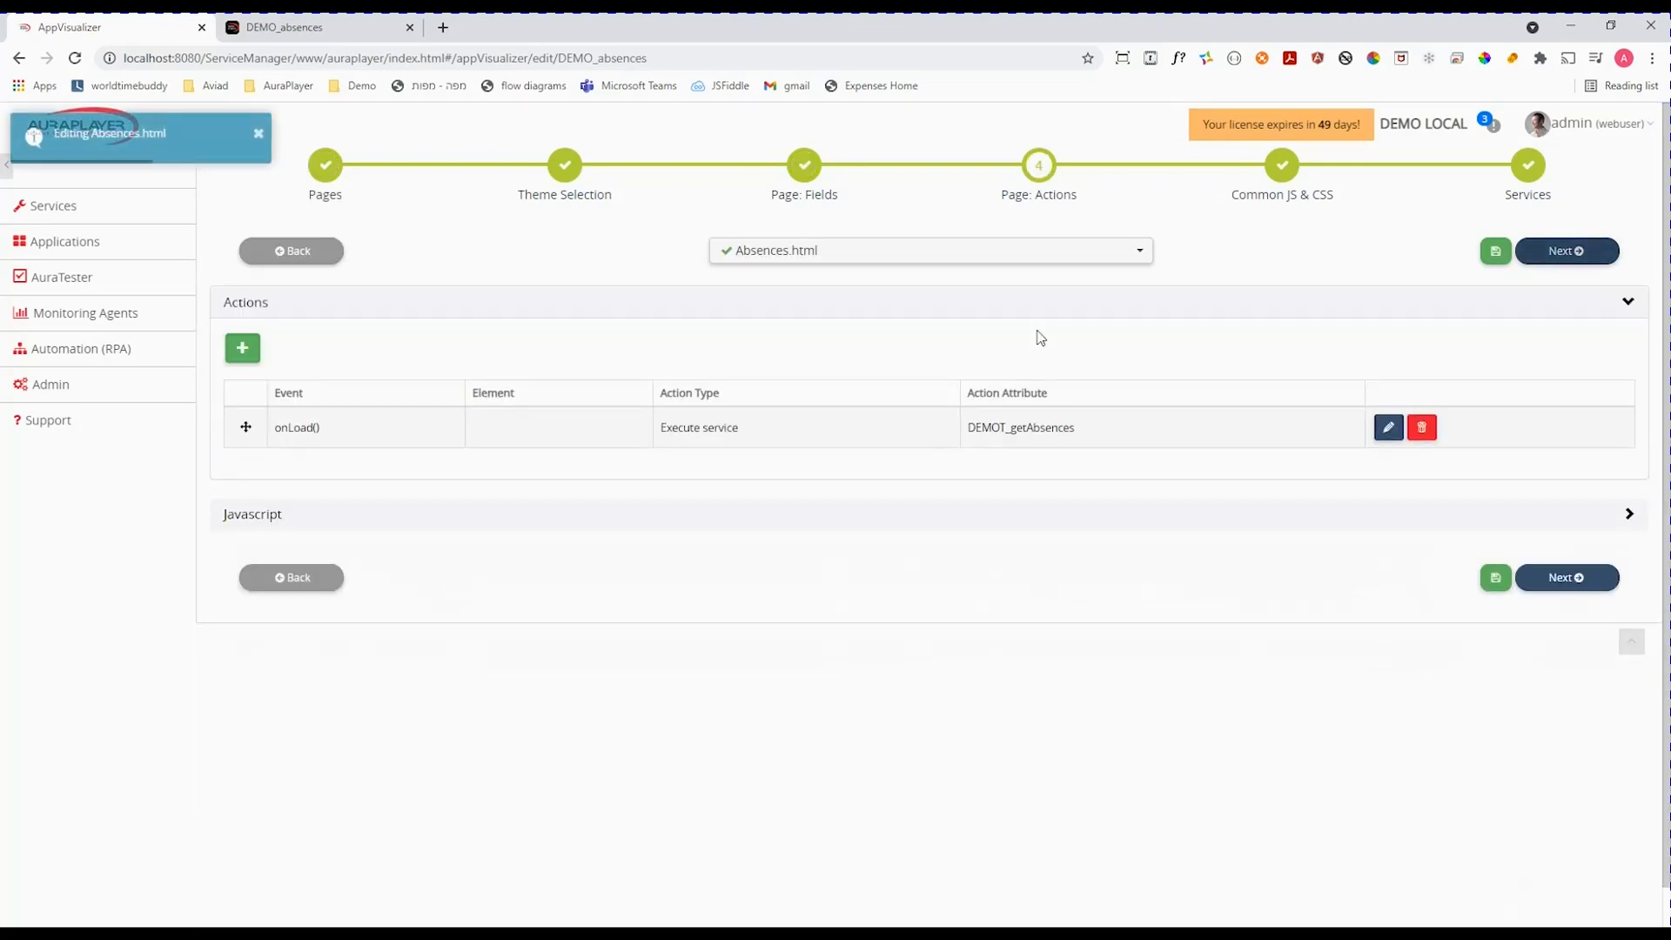
Add an onButtonClick() action to the Absences page, with a button titled Create positioned at Top with 33% width
left_click(242, 348)
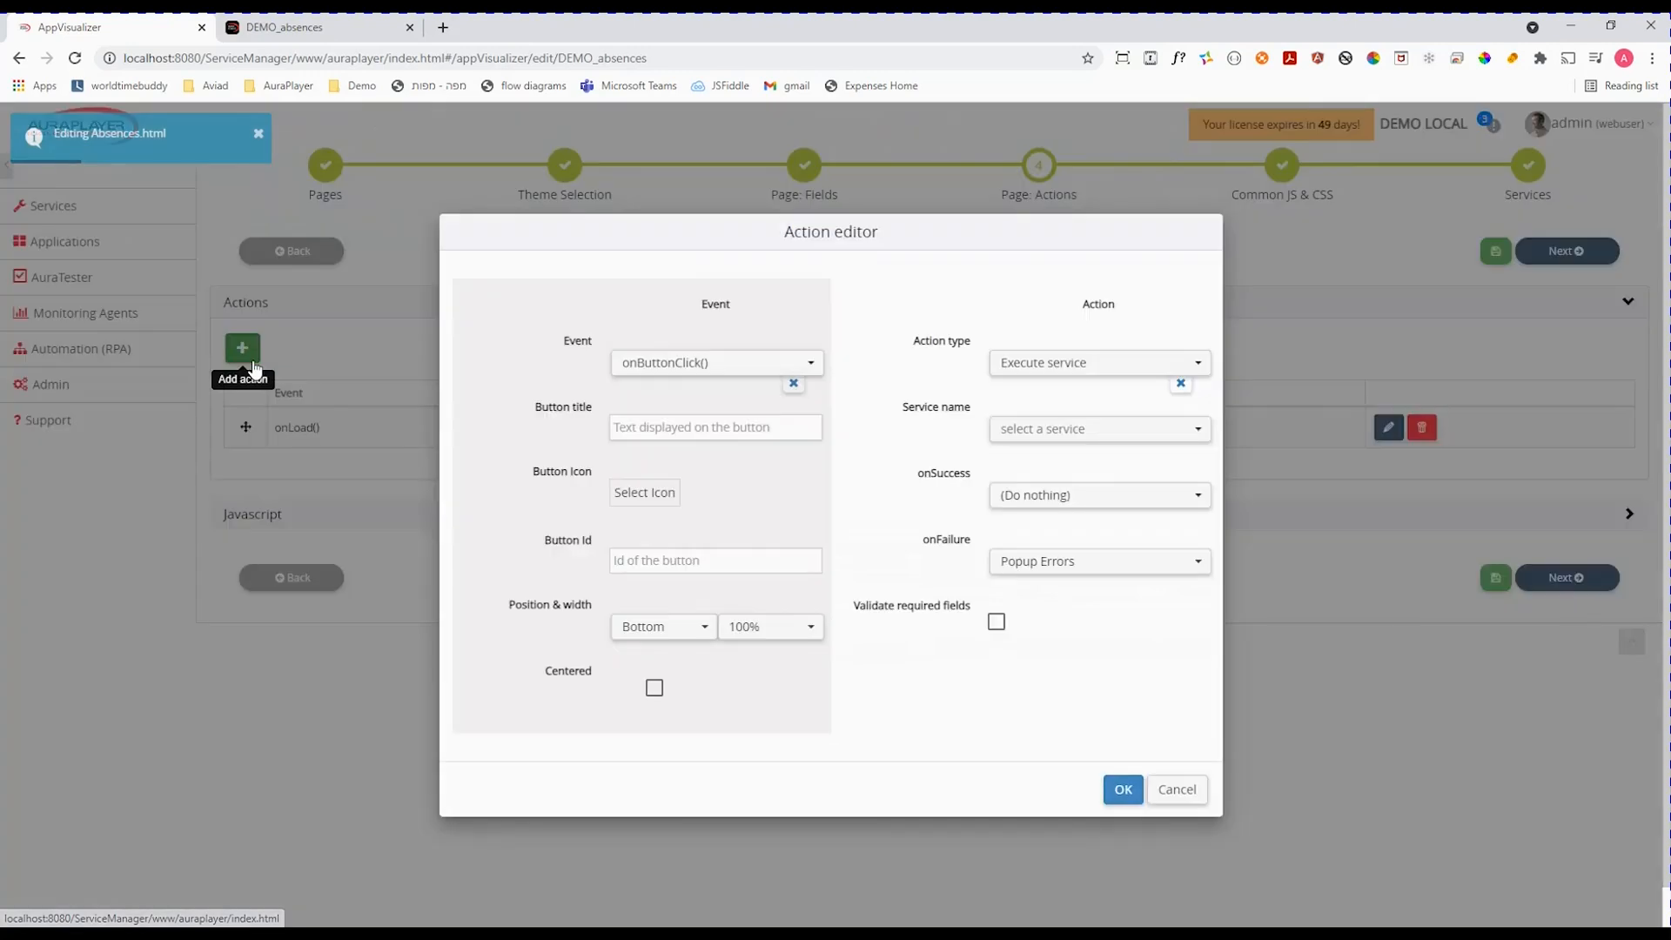
left_click(690, 432)
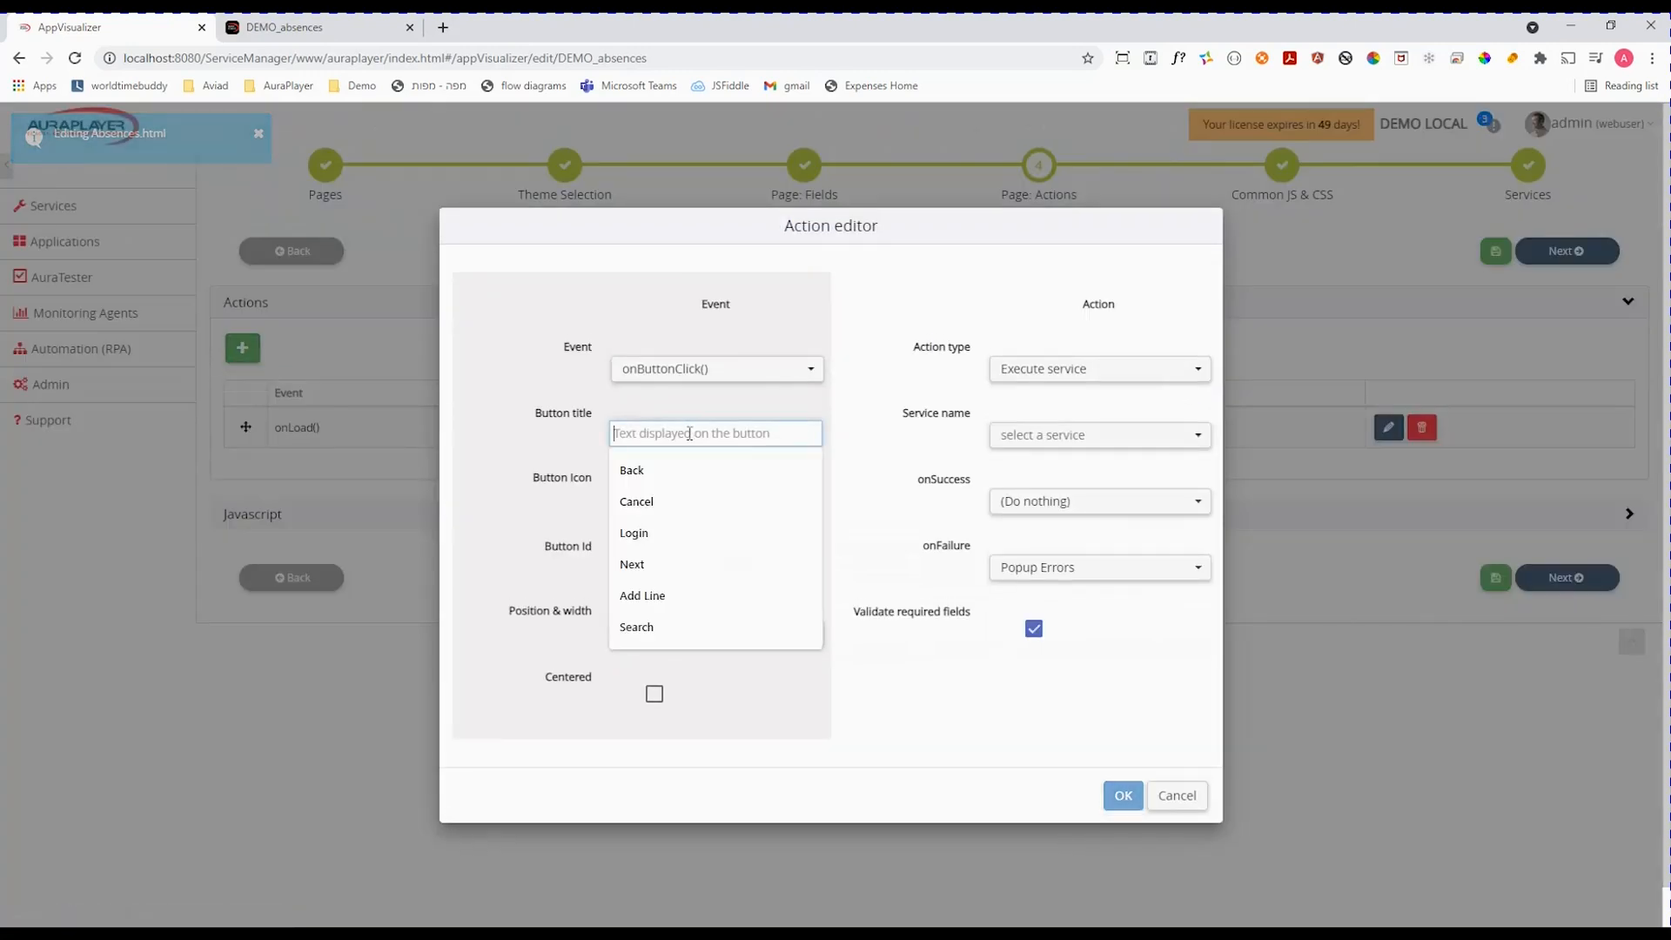
type("Create")
left_click(477, 503)
left_click(687, 636)
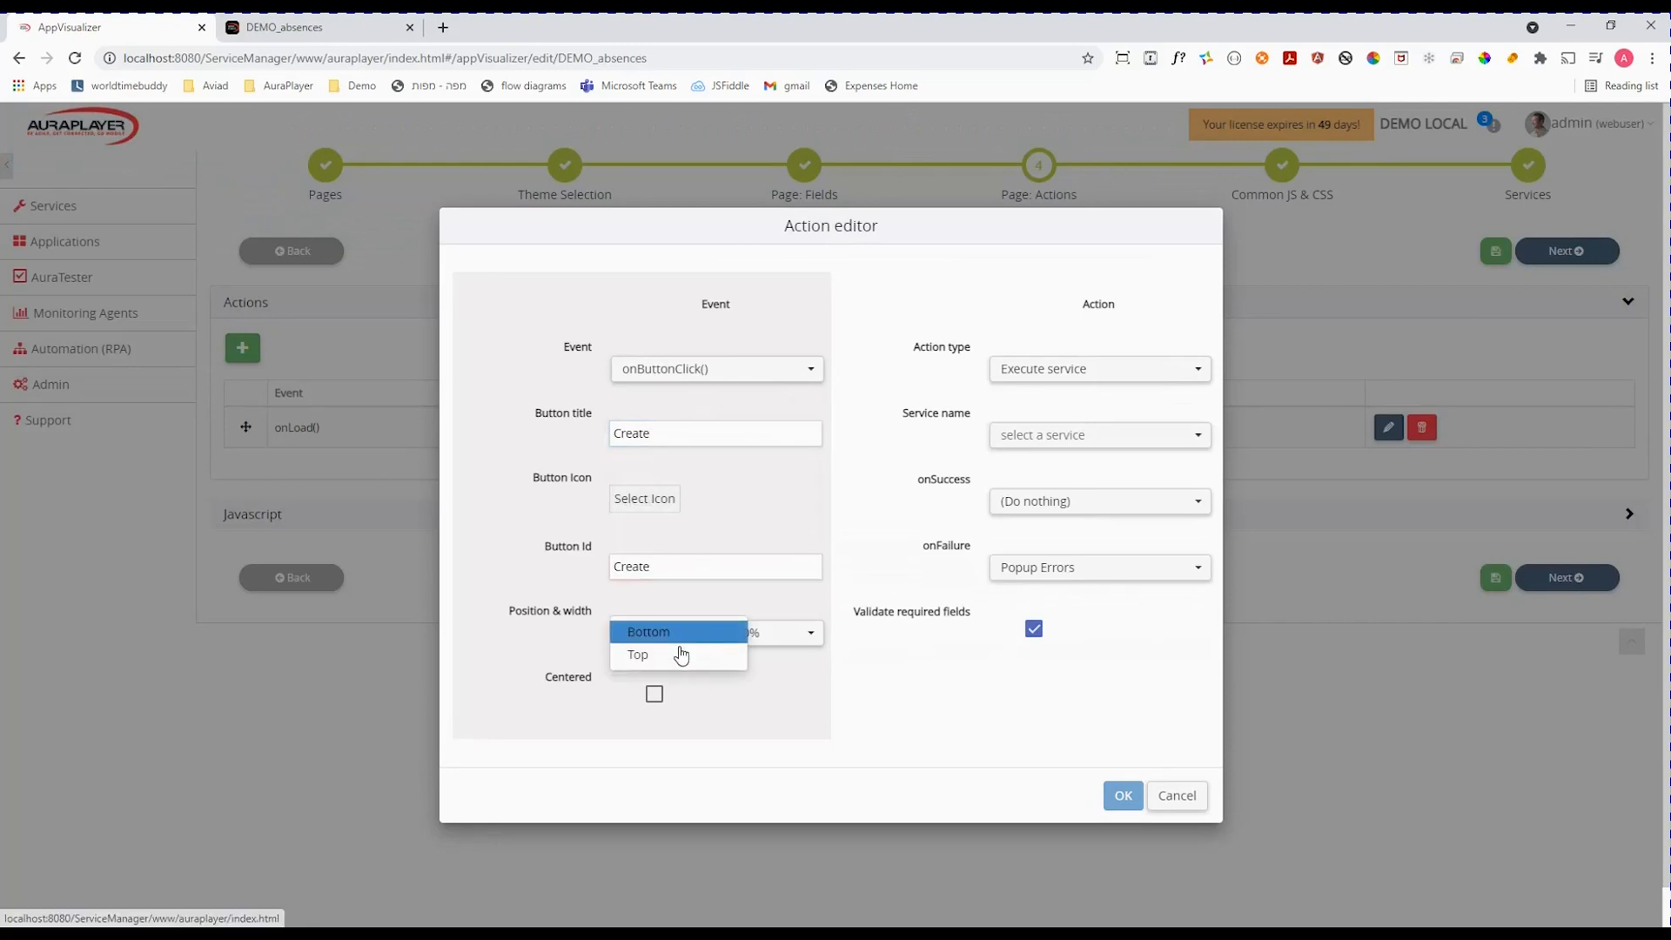
left_click(680, 654)
left_click(771, 642)
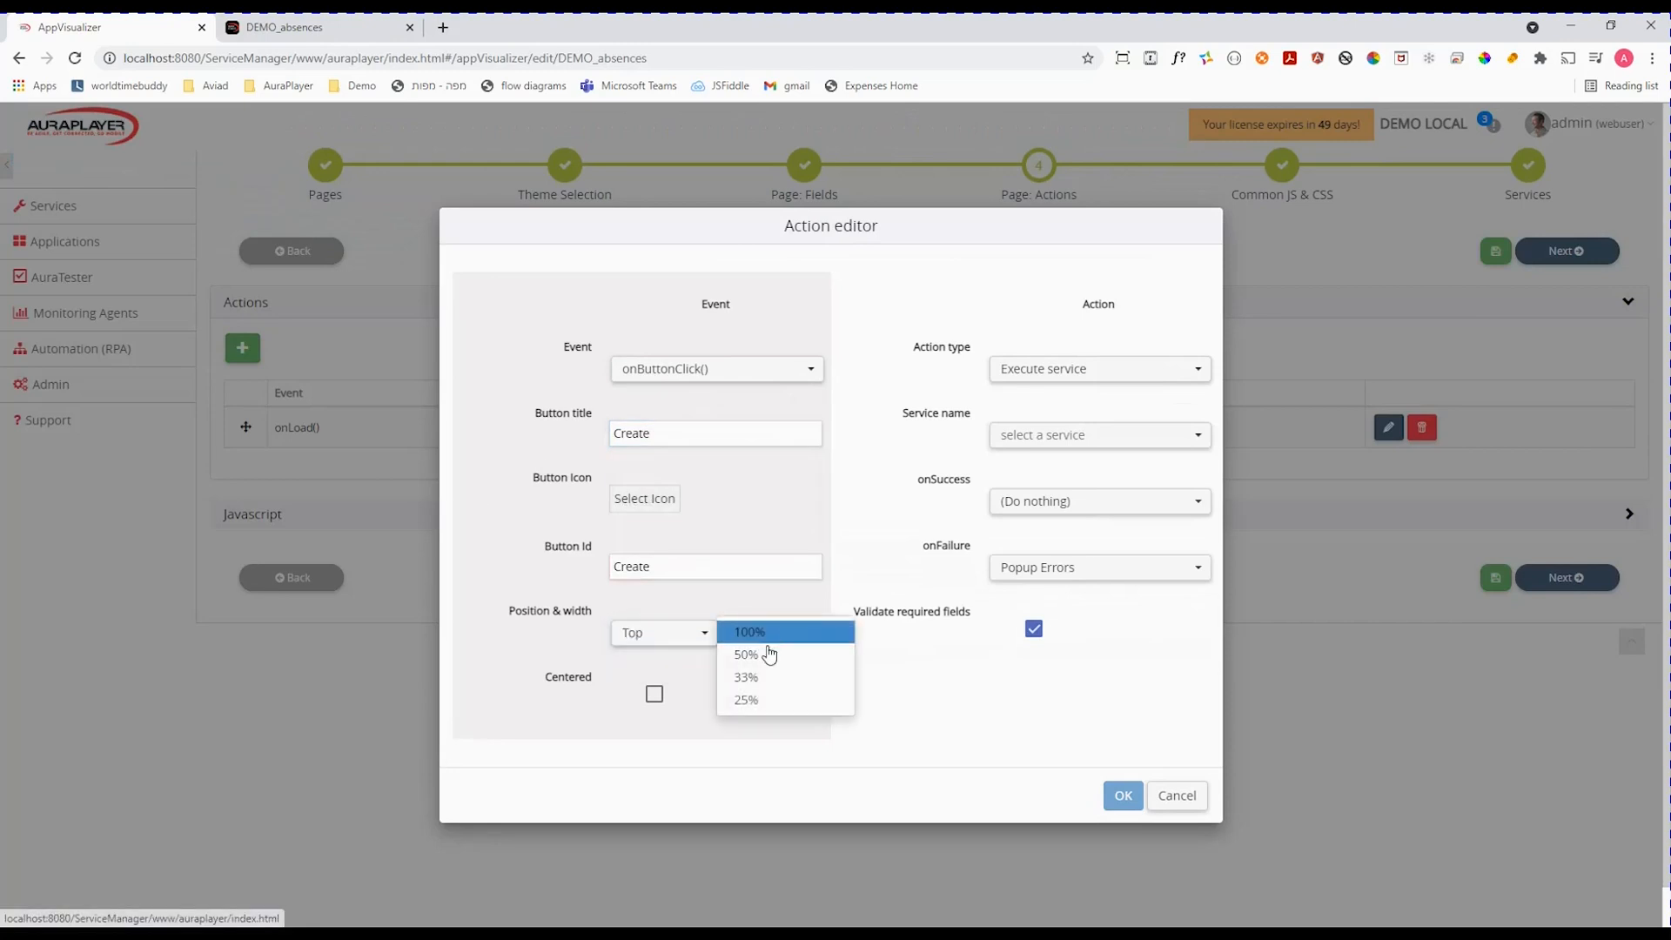
left_click(754, 684)
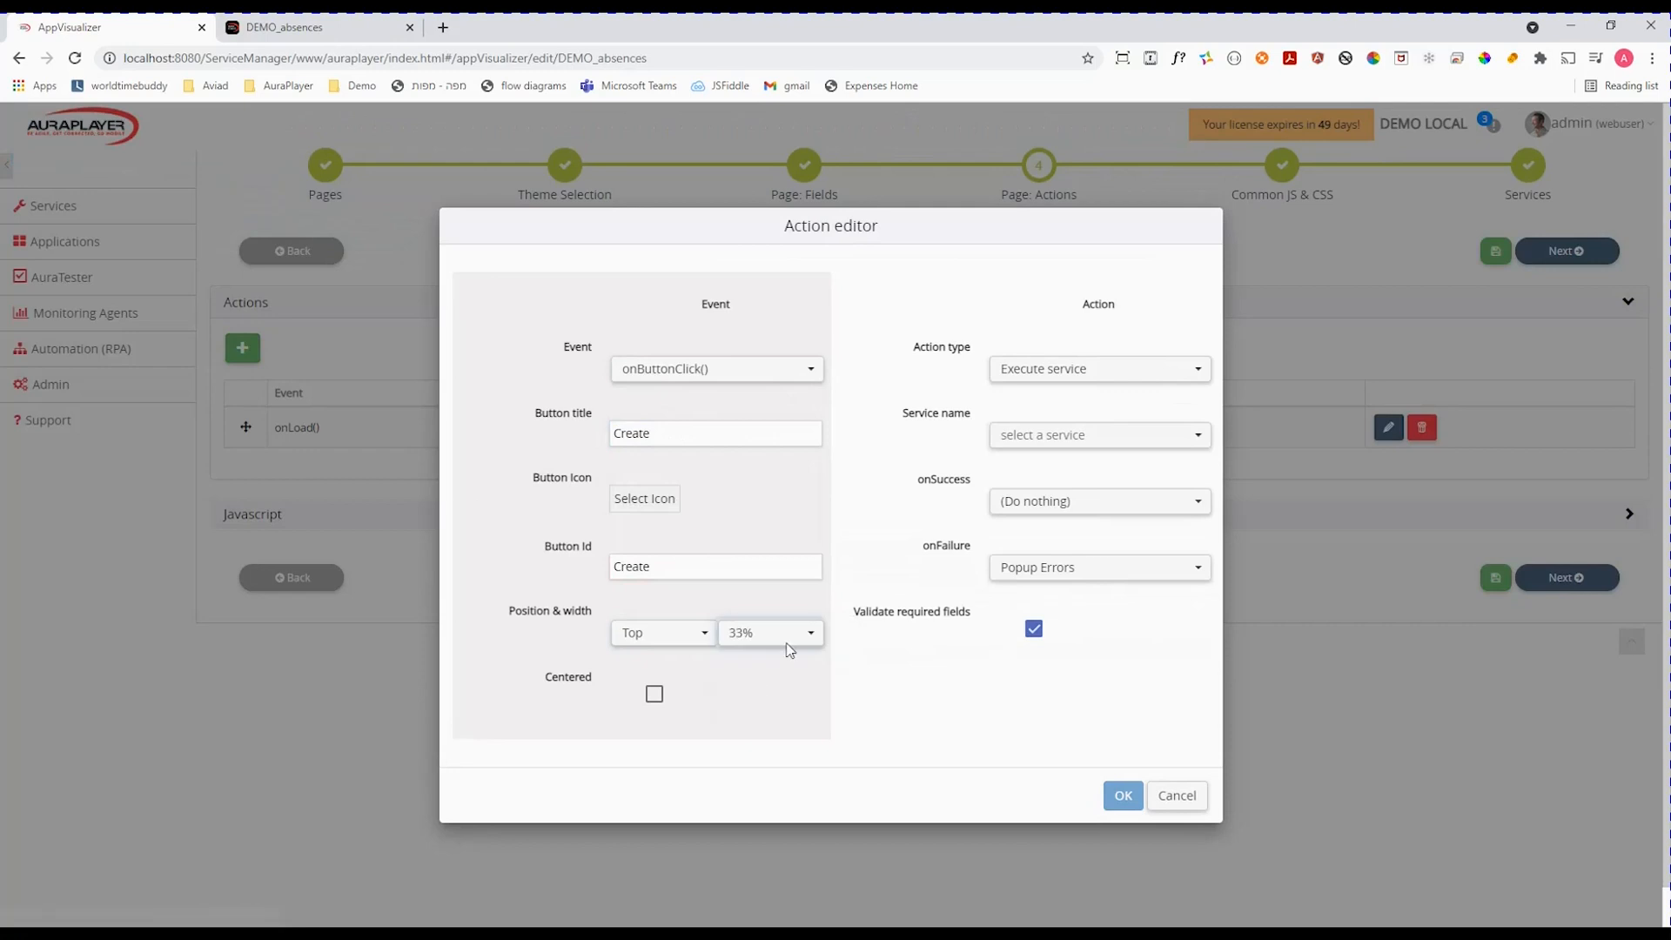
Make the Absences page's Create button navigate to CreateAbsence.html and confirm the action
left_click(1068, 381)
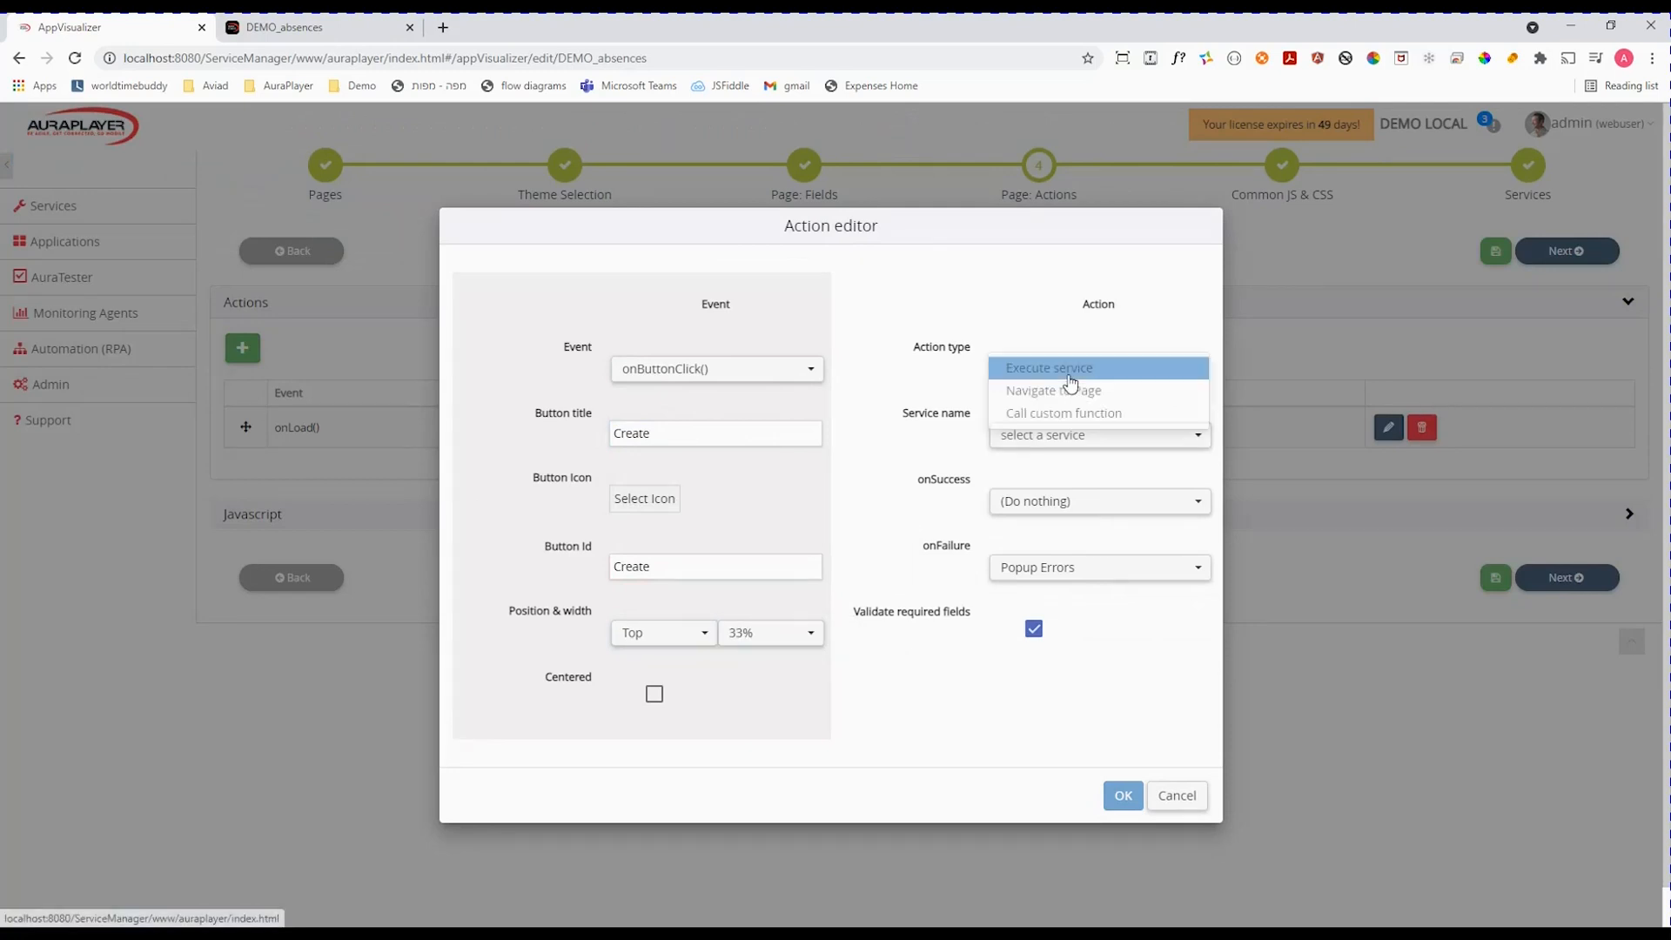
left_click(1070, 392)
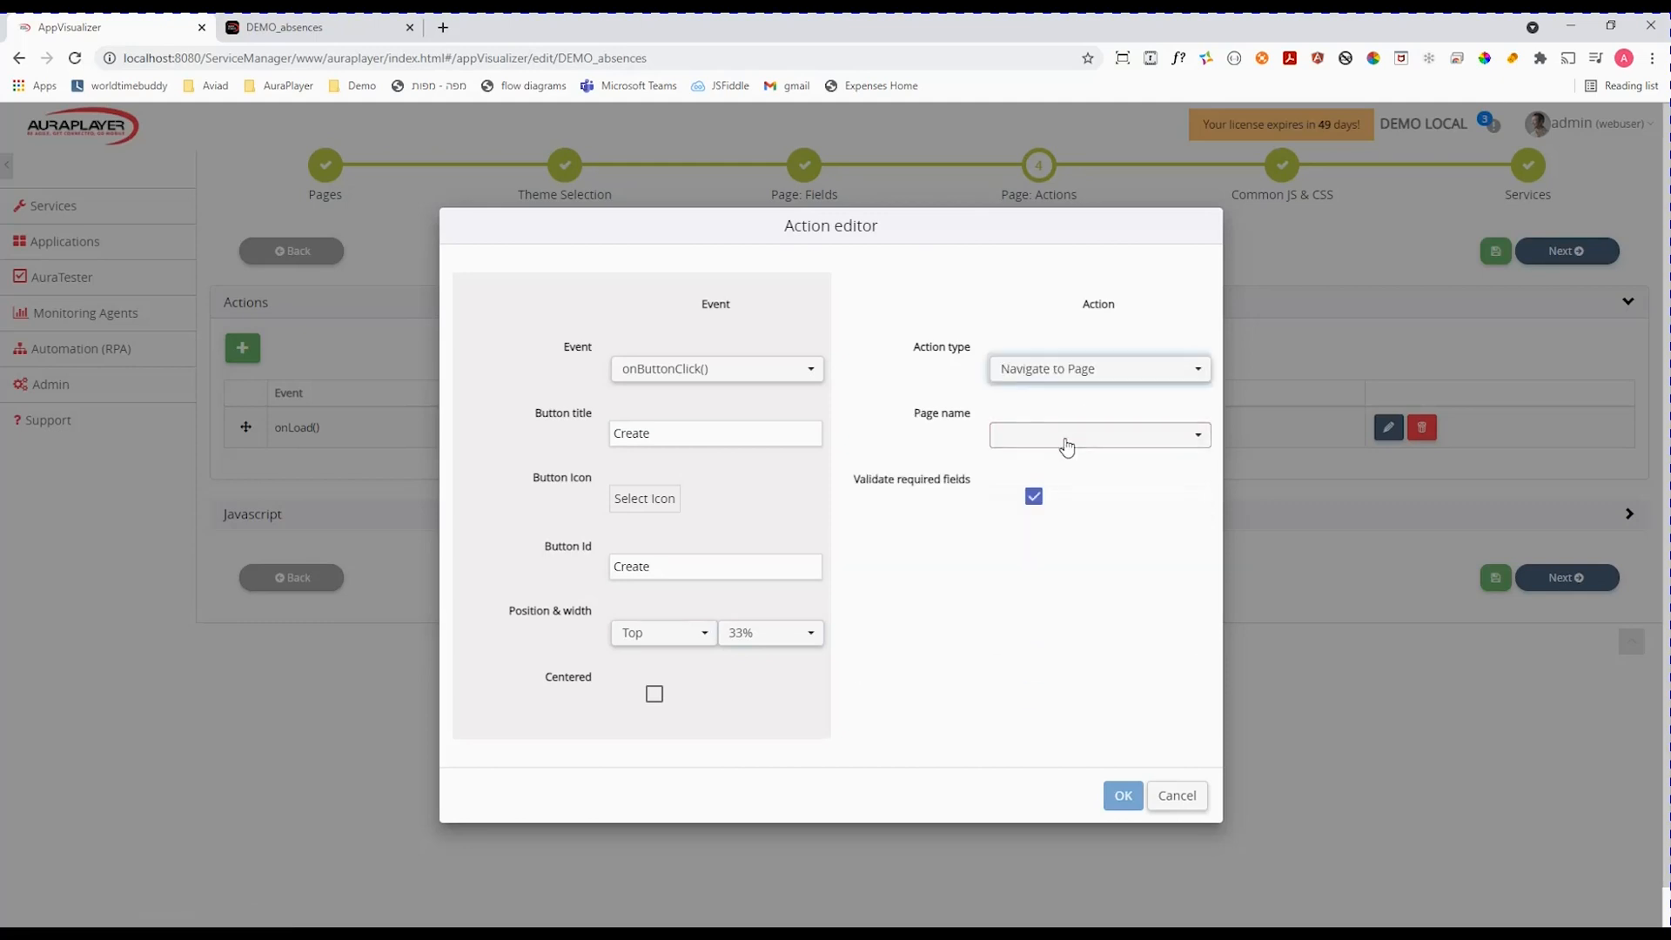
left_click(1066, 440)
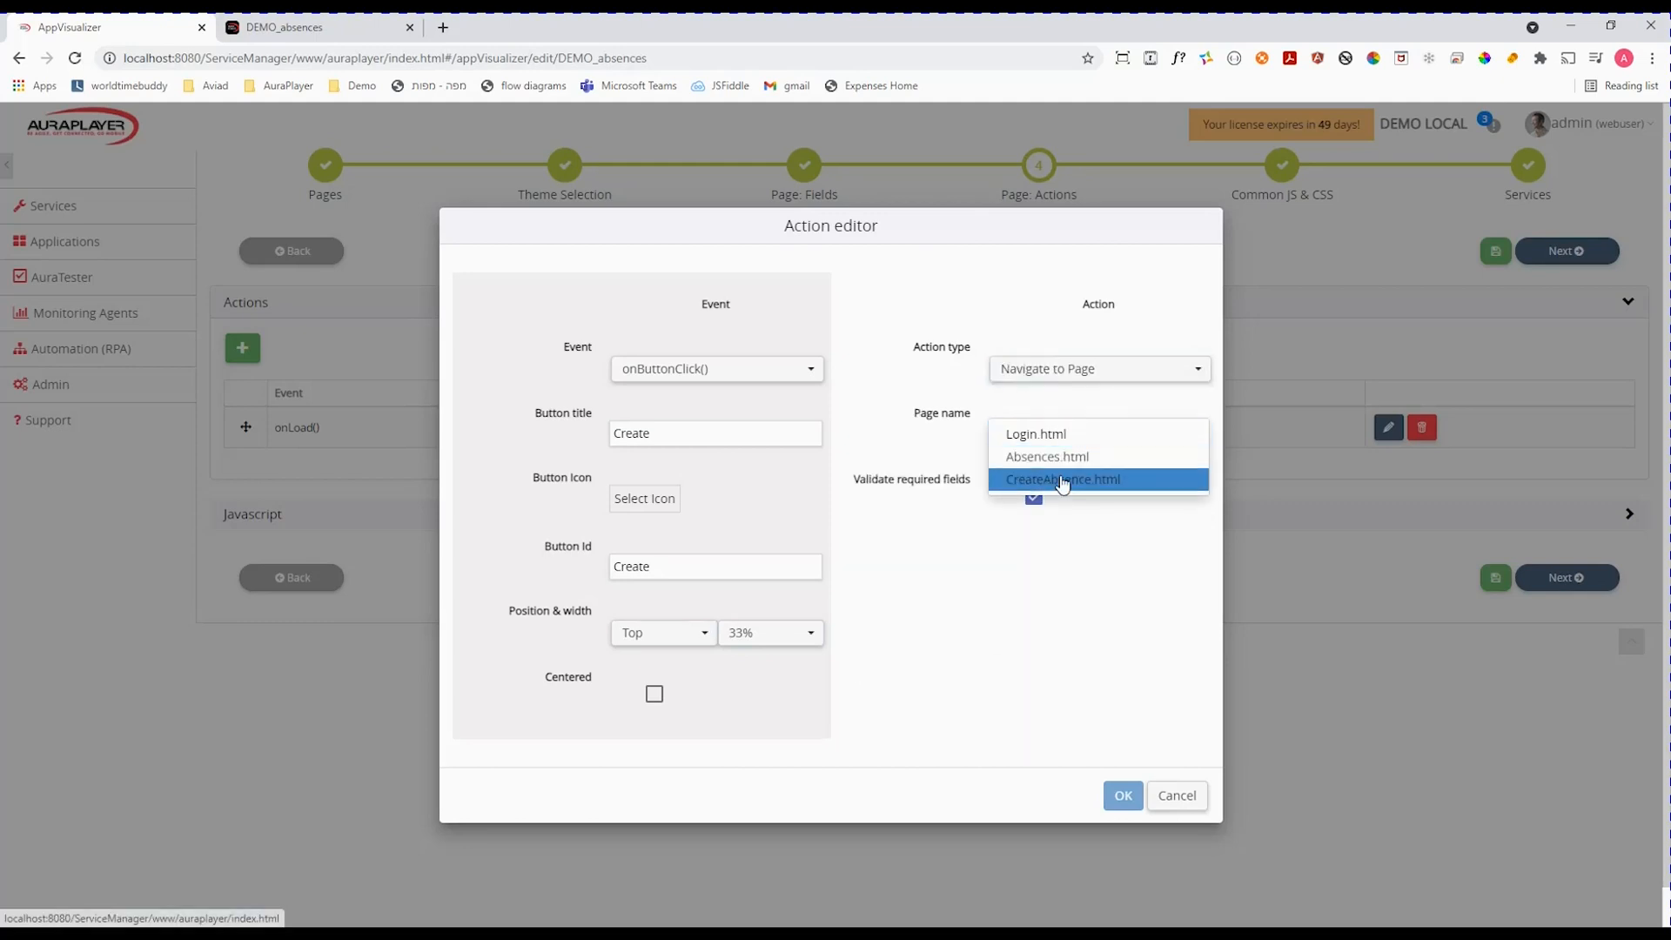
left_click(1062, 480)
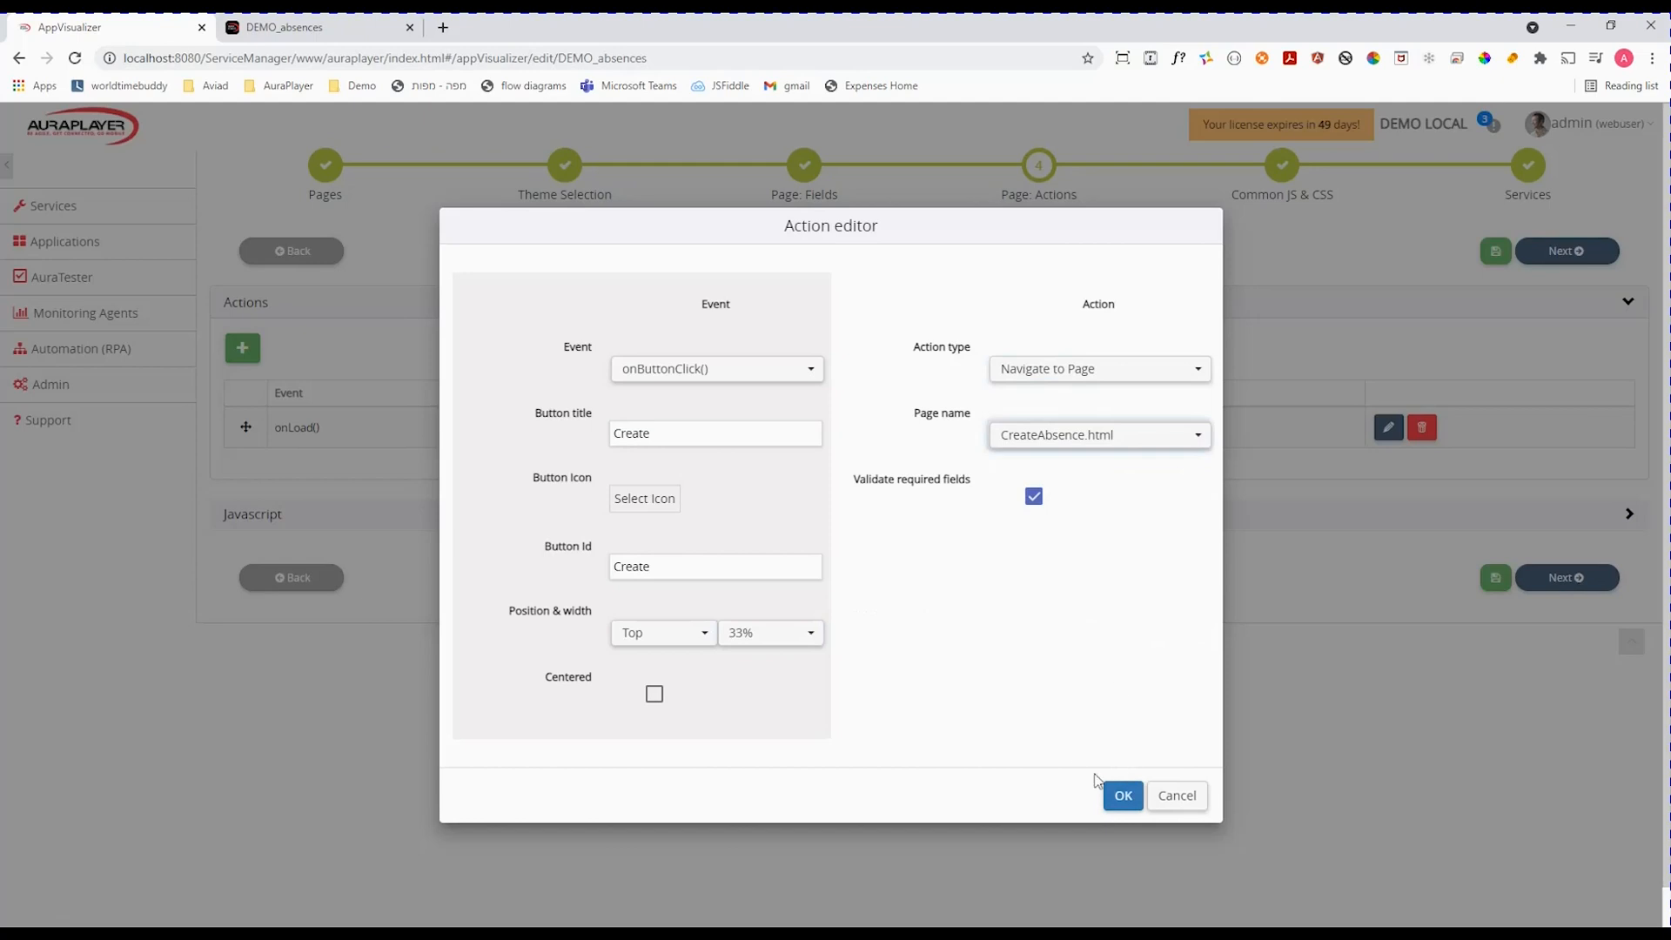
left_click(1118, 796)
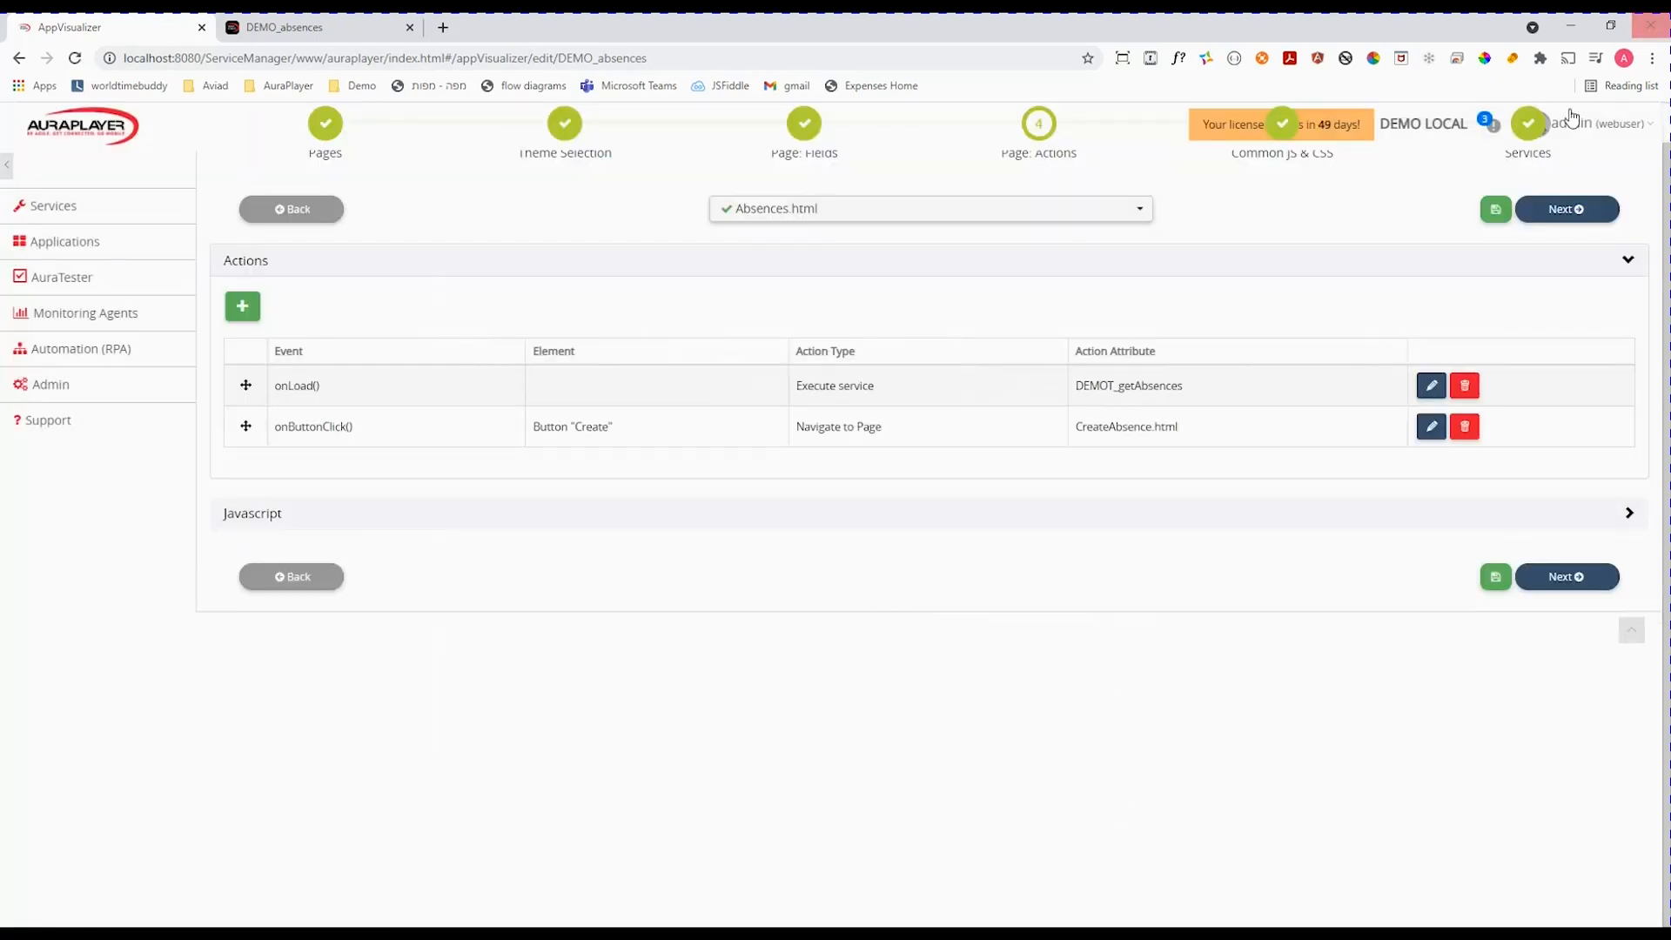
Save the application, reload the running app and test the Create button on the Absences page
left_click(1497, 214)
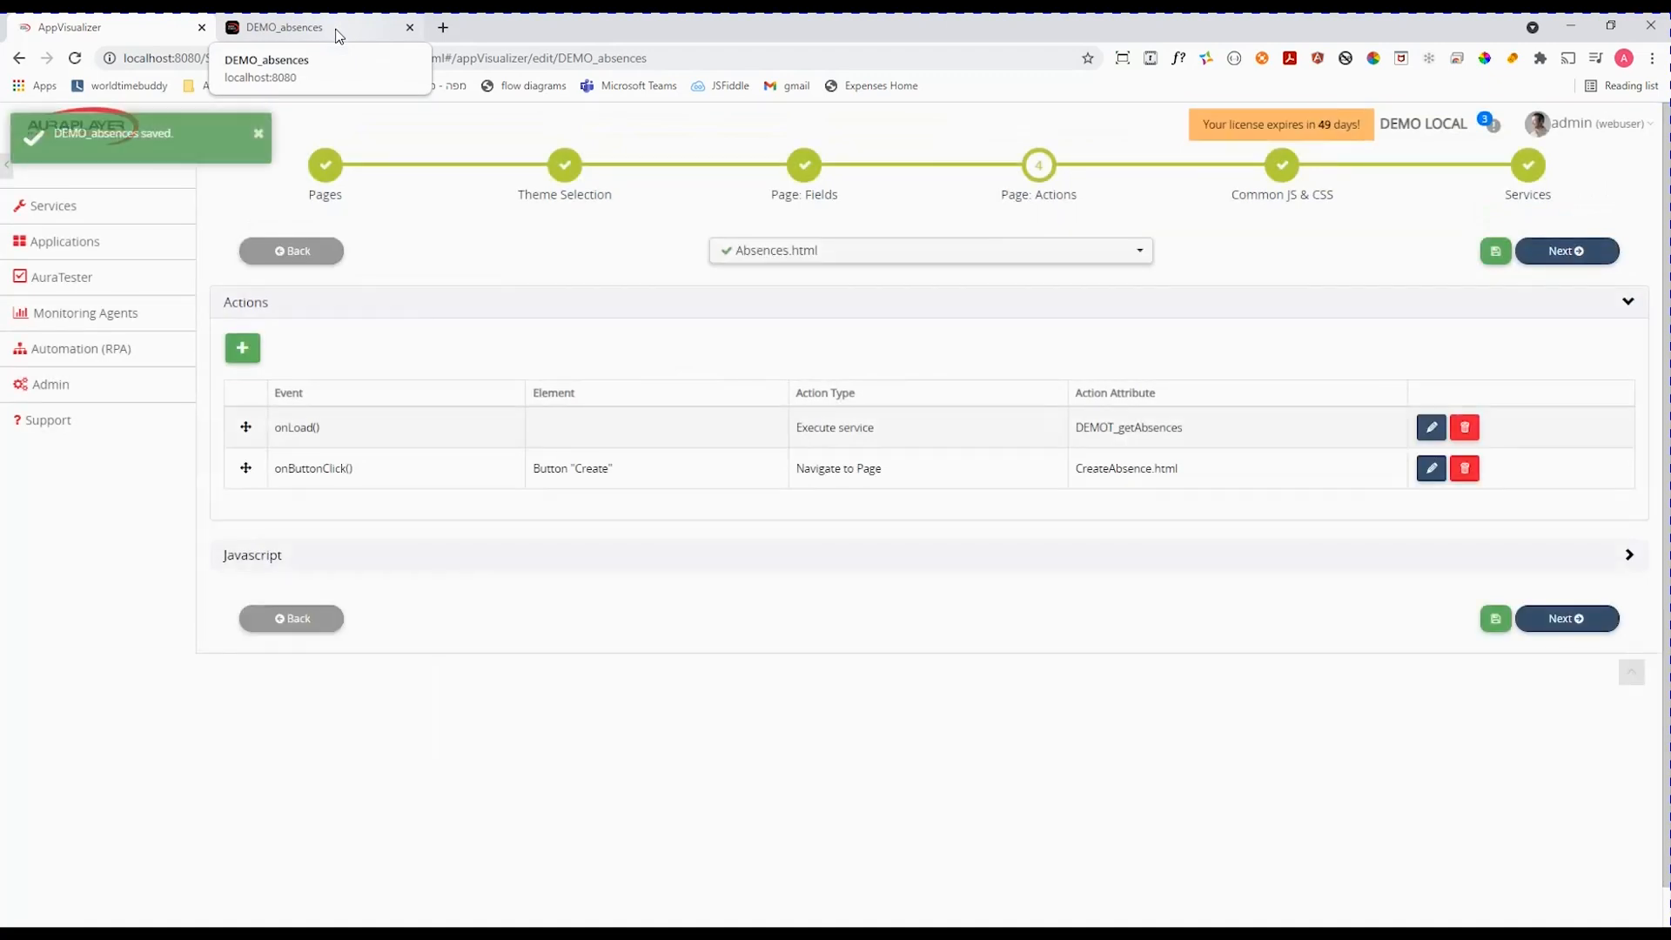
left_click(338, 31)
left_click(73, 61)
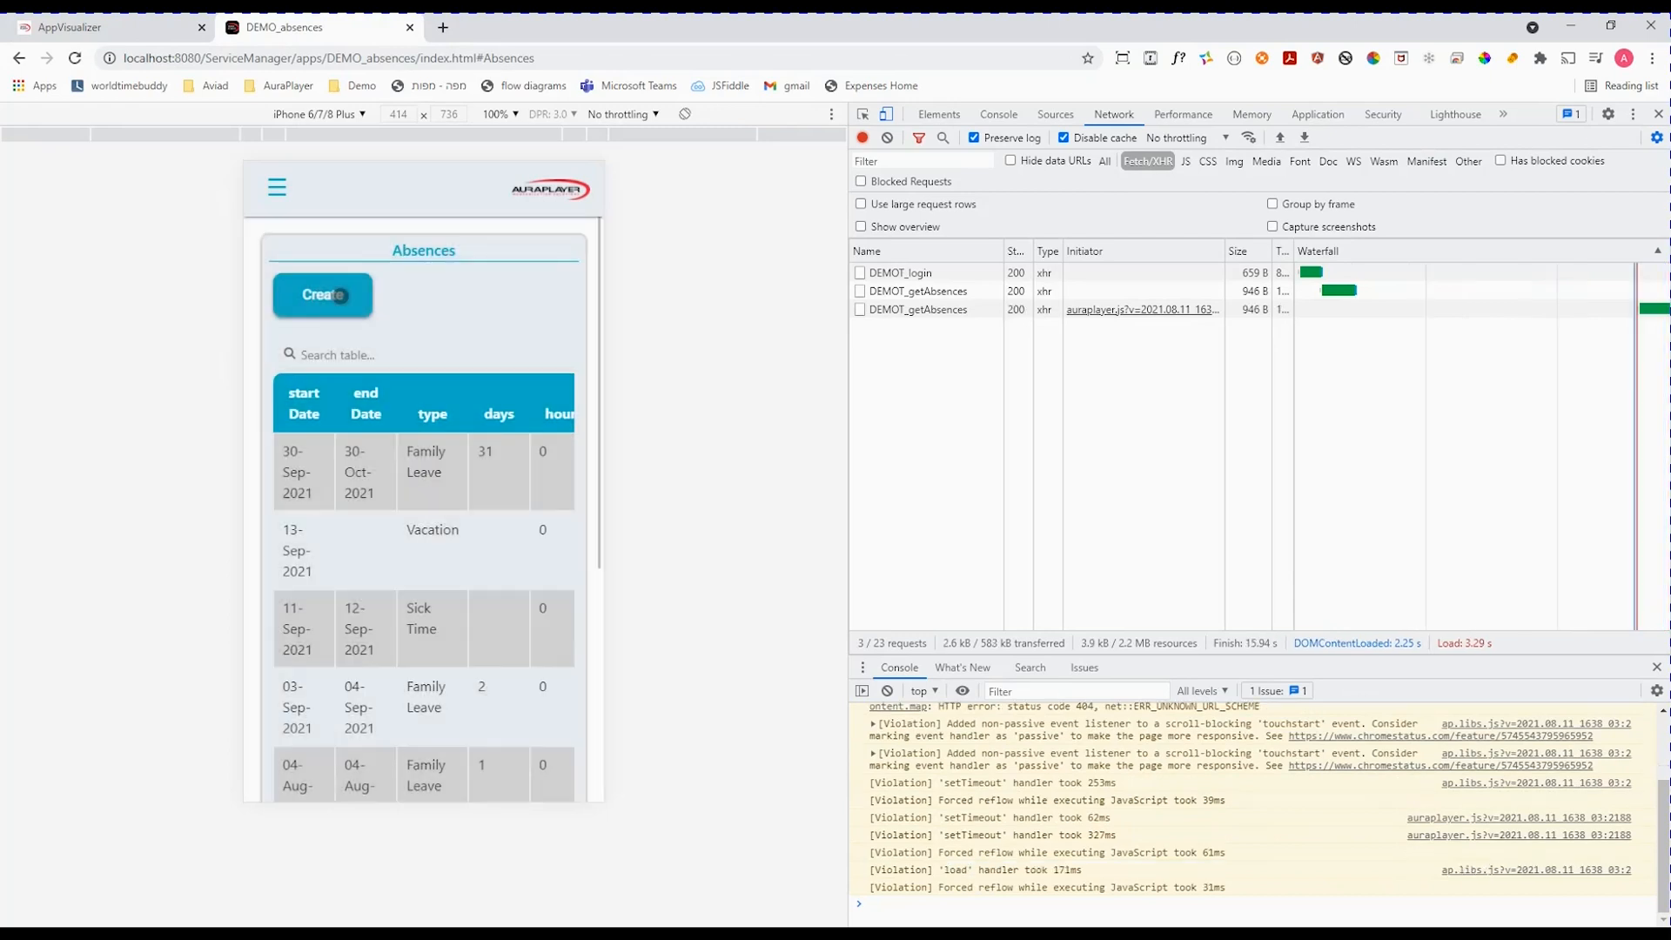
left_click(330, 298)
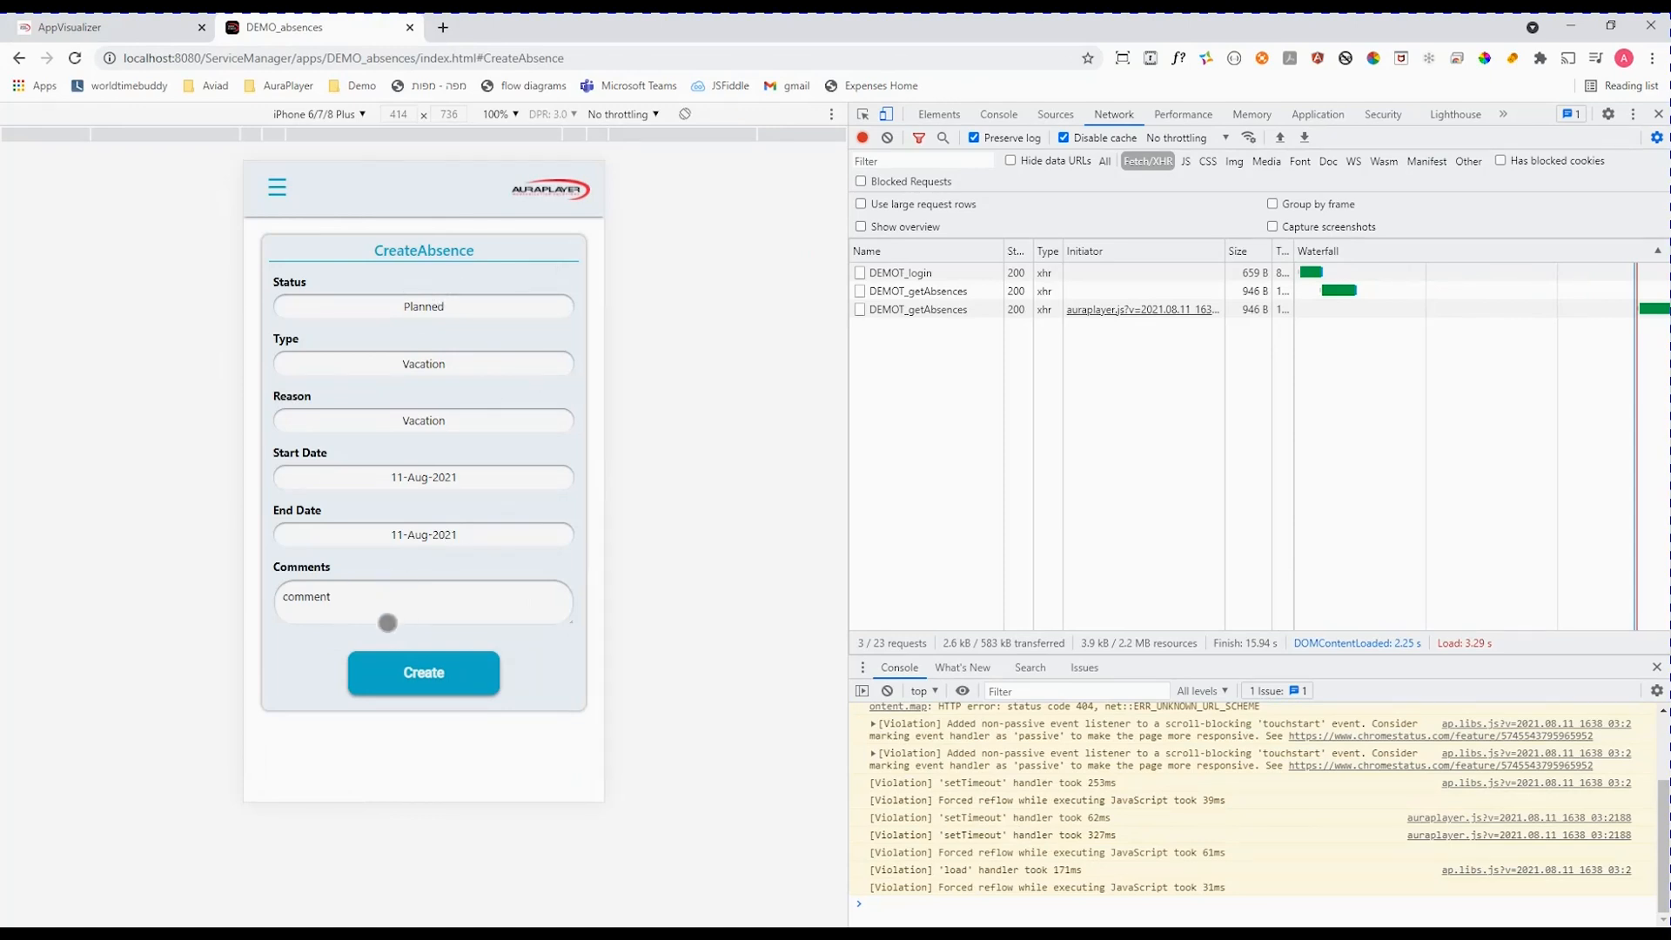
In the CreateAbsence.html page fields, turn off the new line after HrAbsenceStartDate
left_click(110, 35)
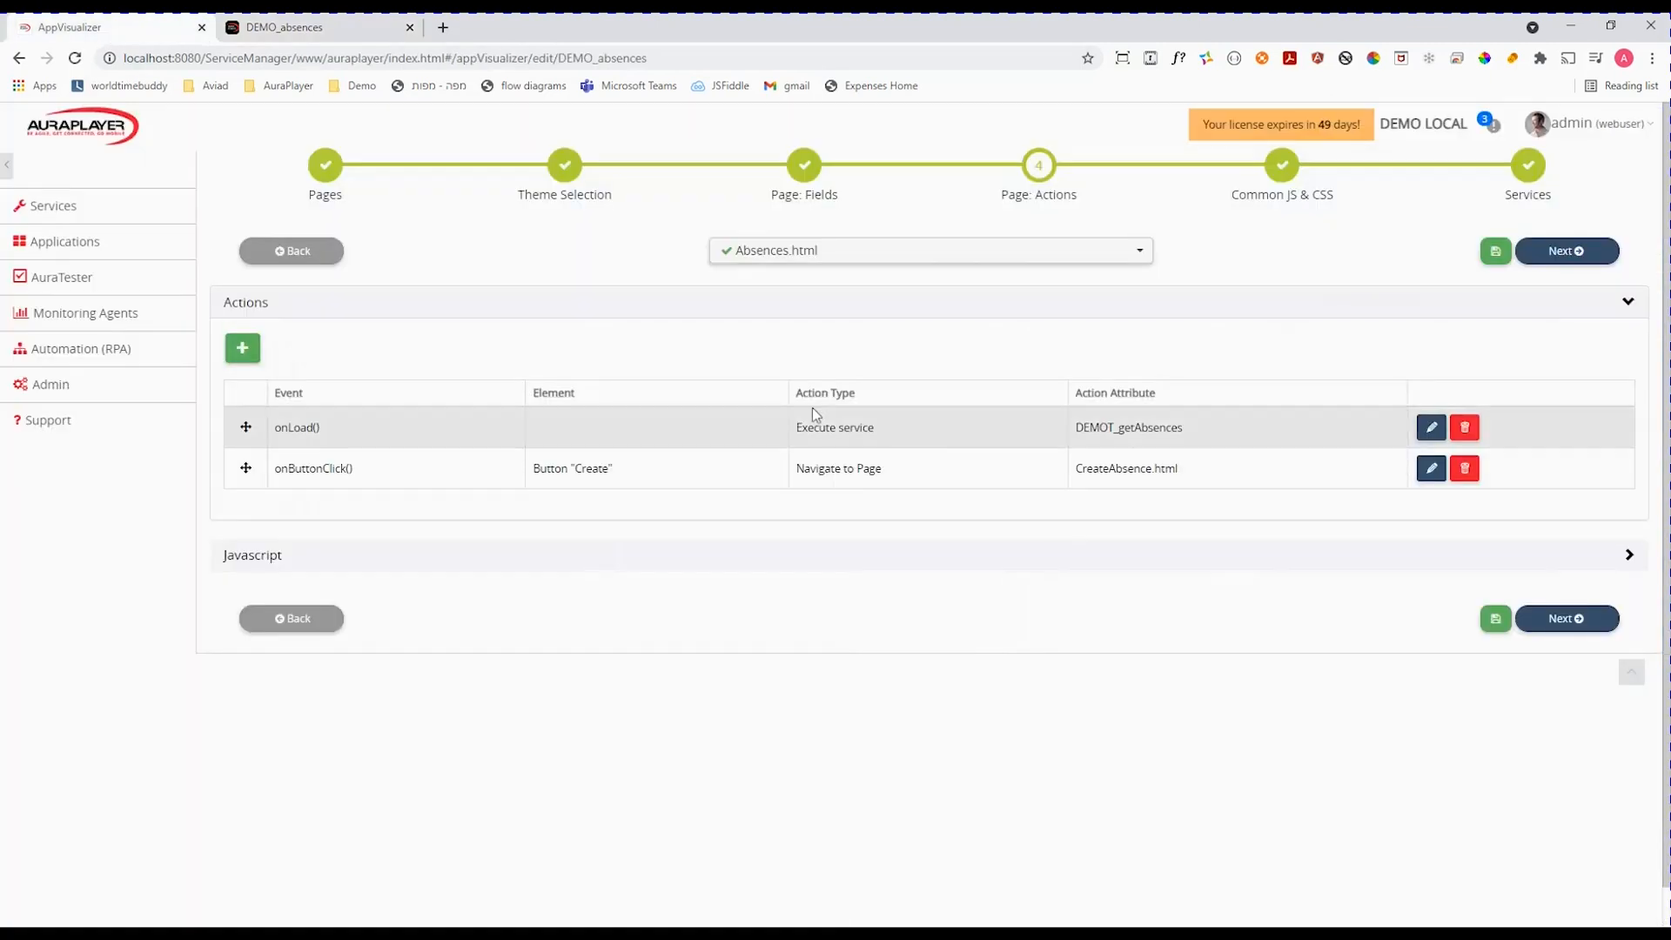
left_click(828, 260)
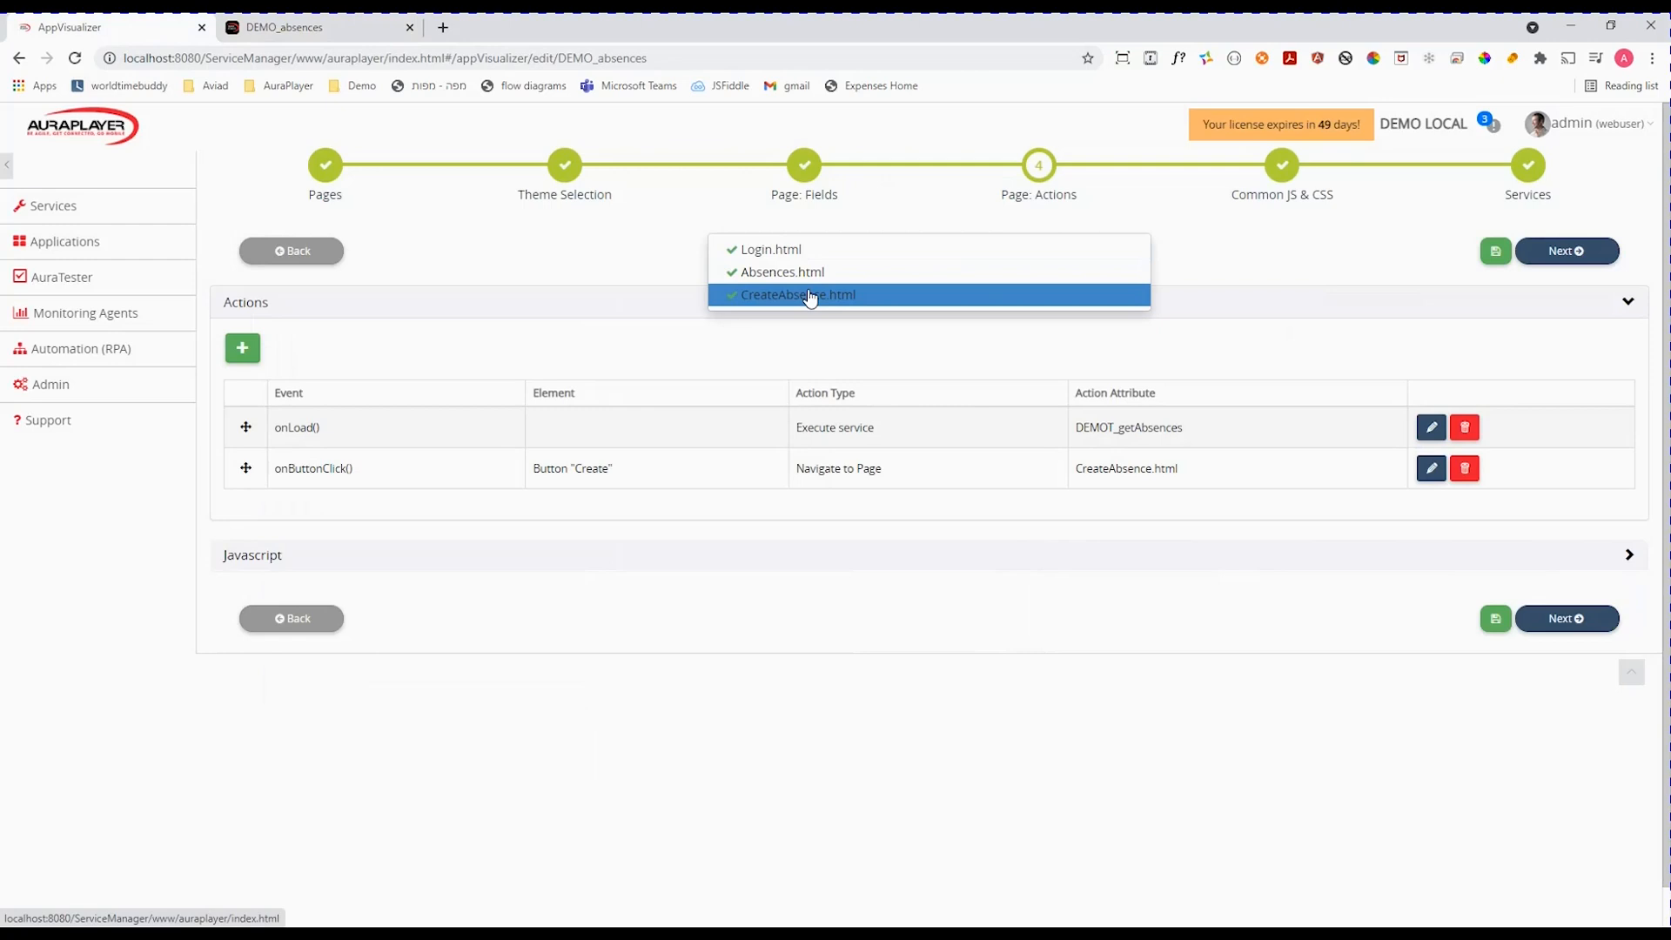
left_click(809, 295)
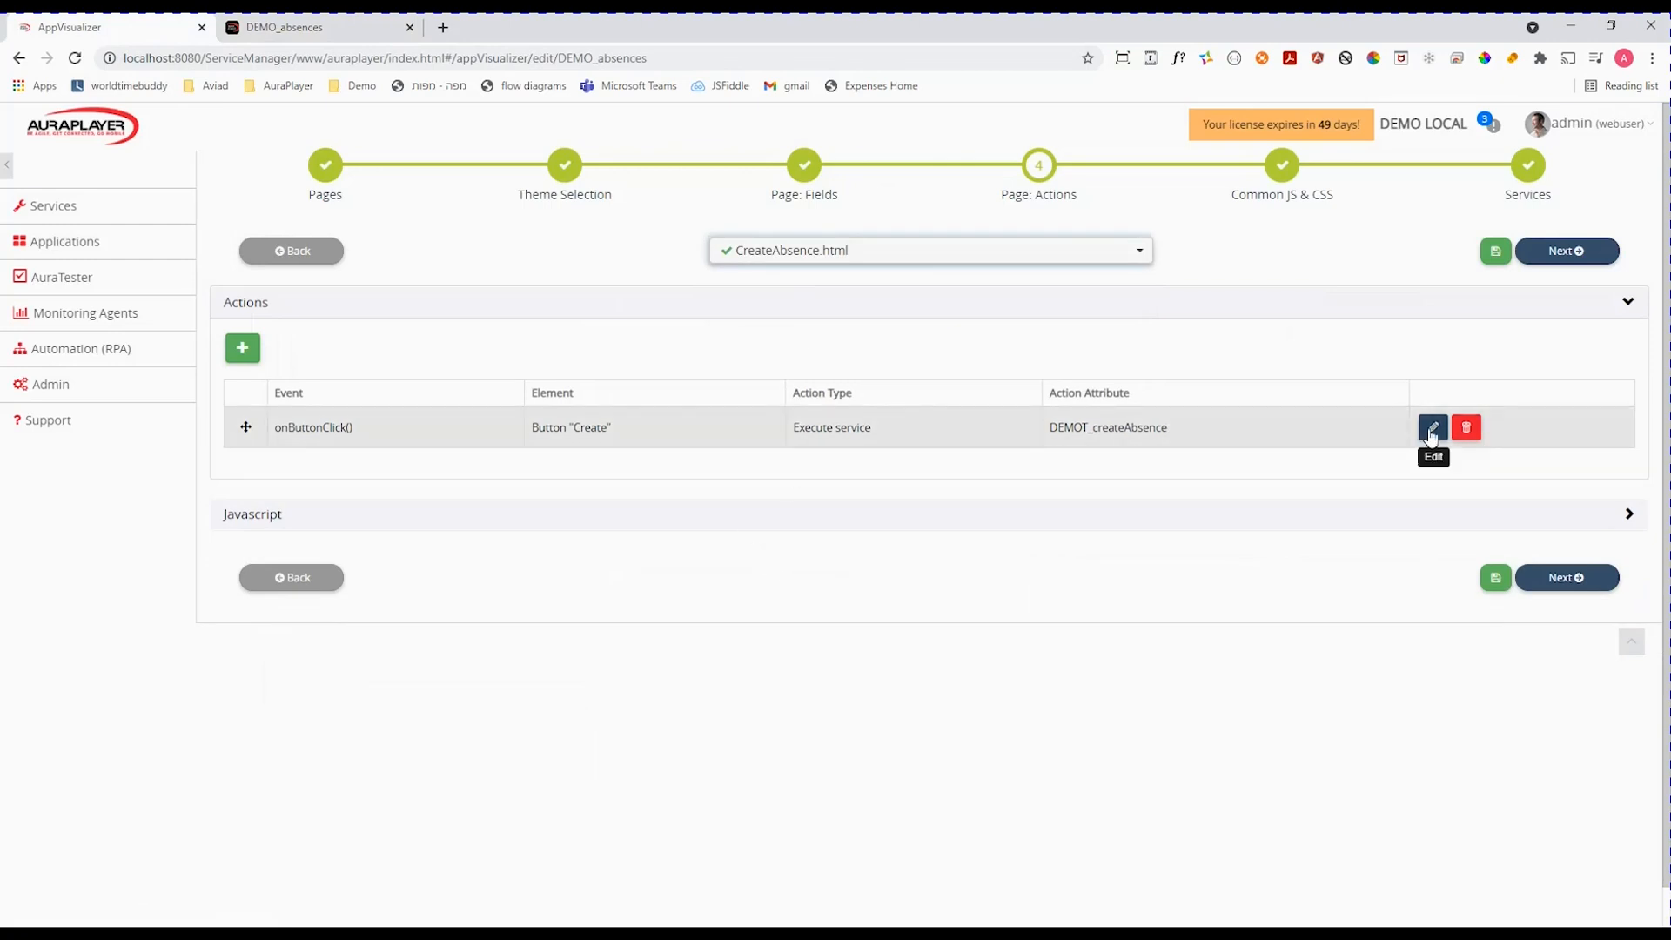
left_click(299, 257)
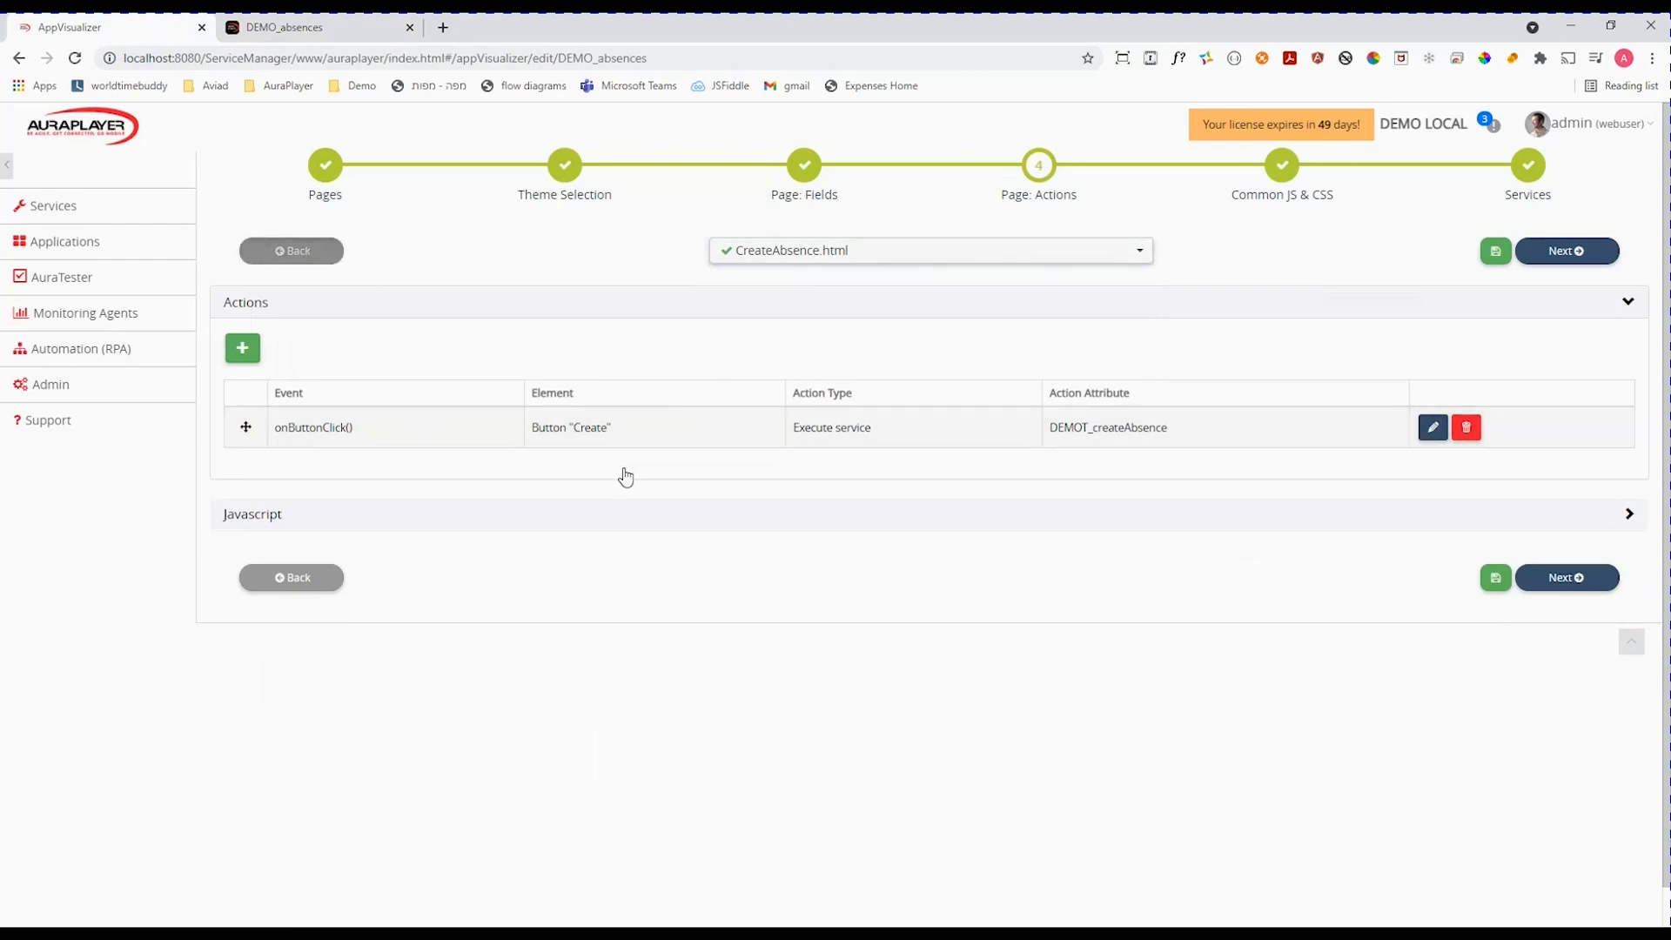
scroll(1132, 592, "down", 1)
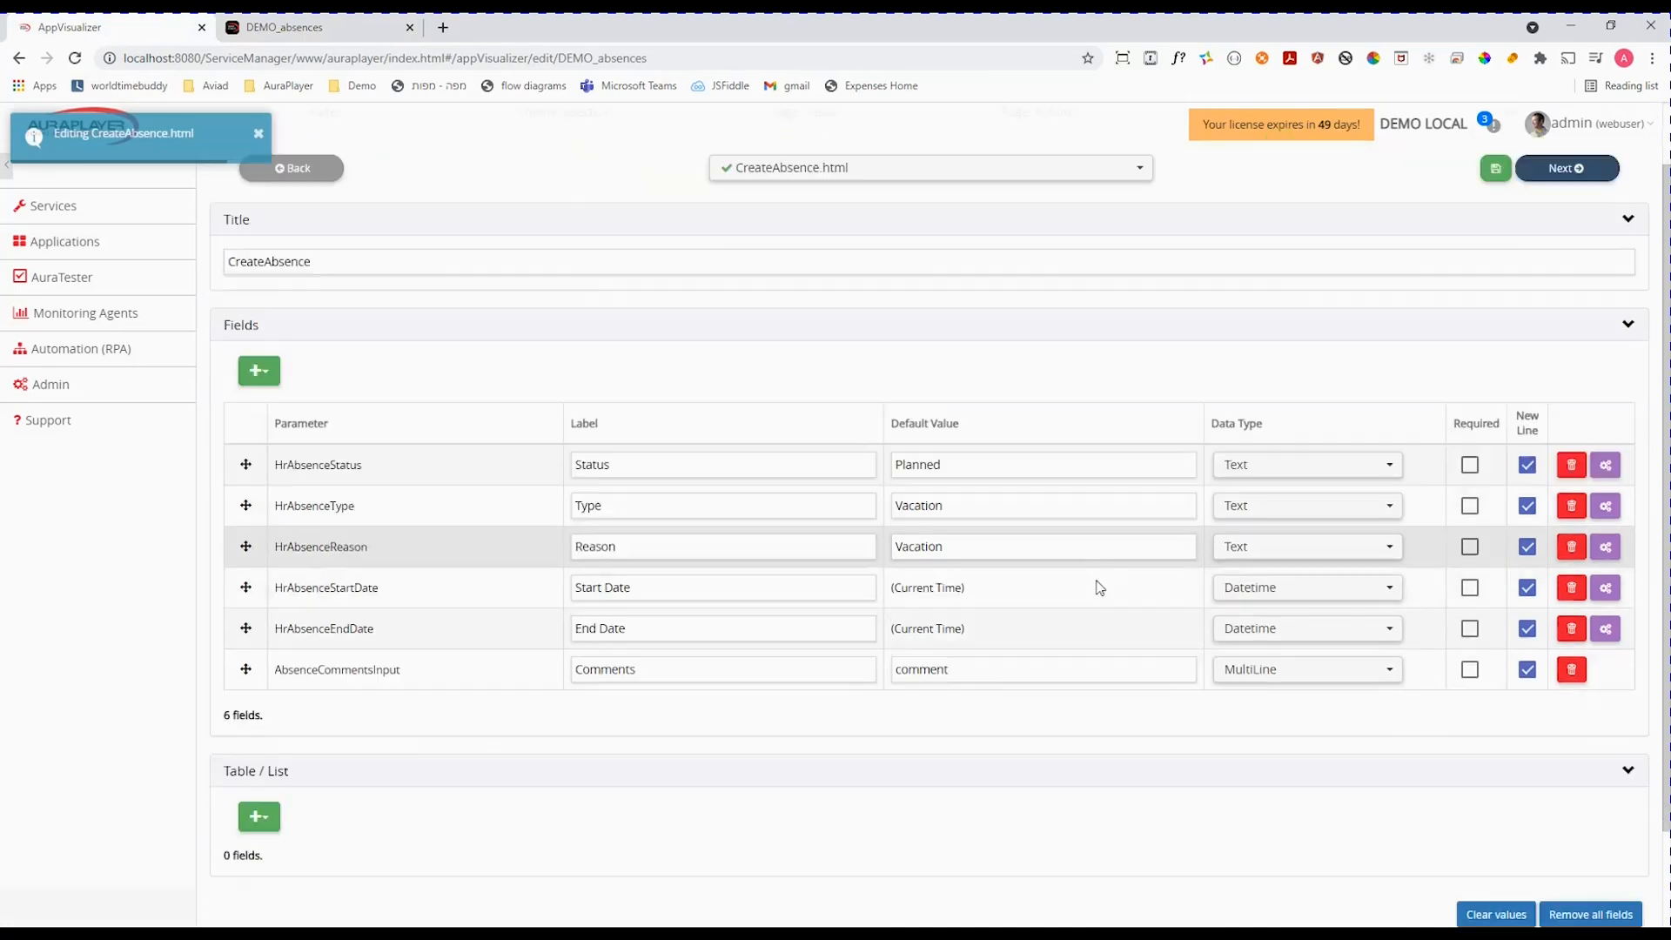
left_click(1529, 587)
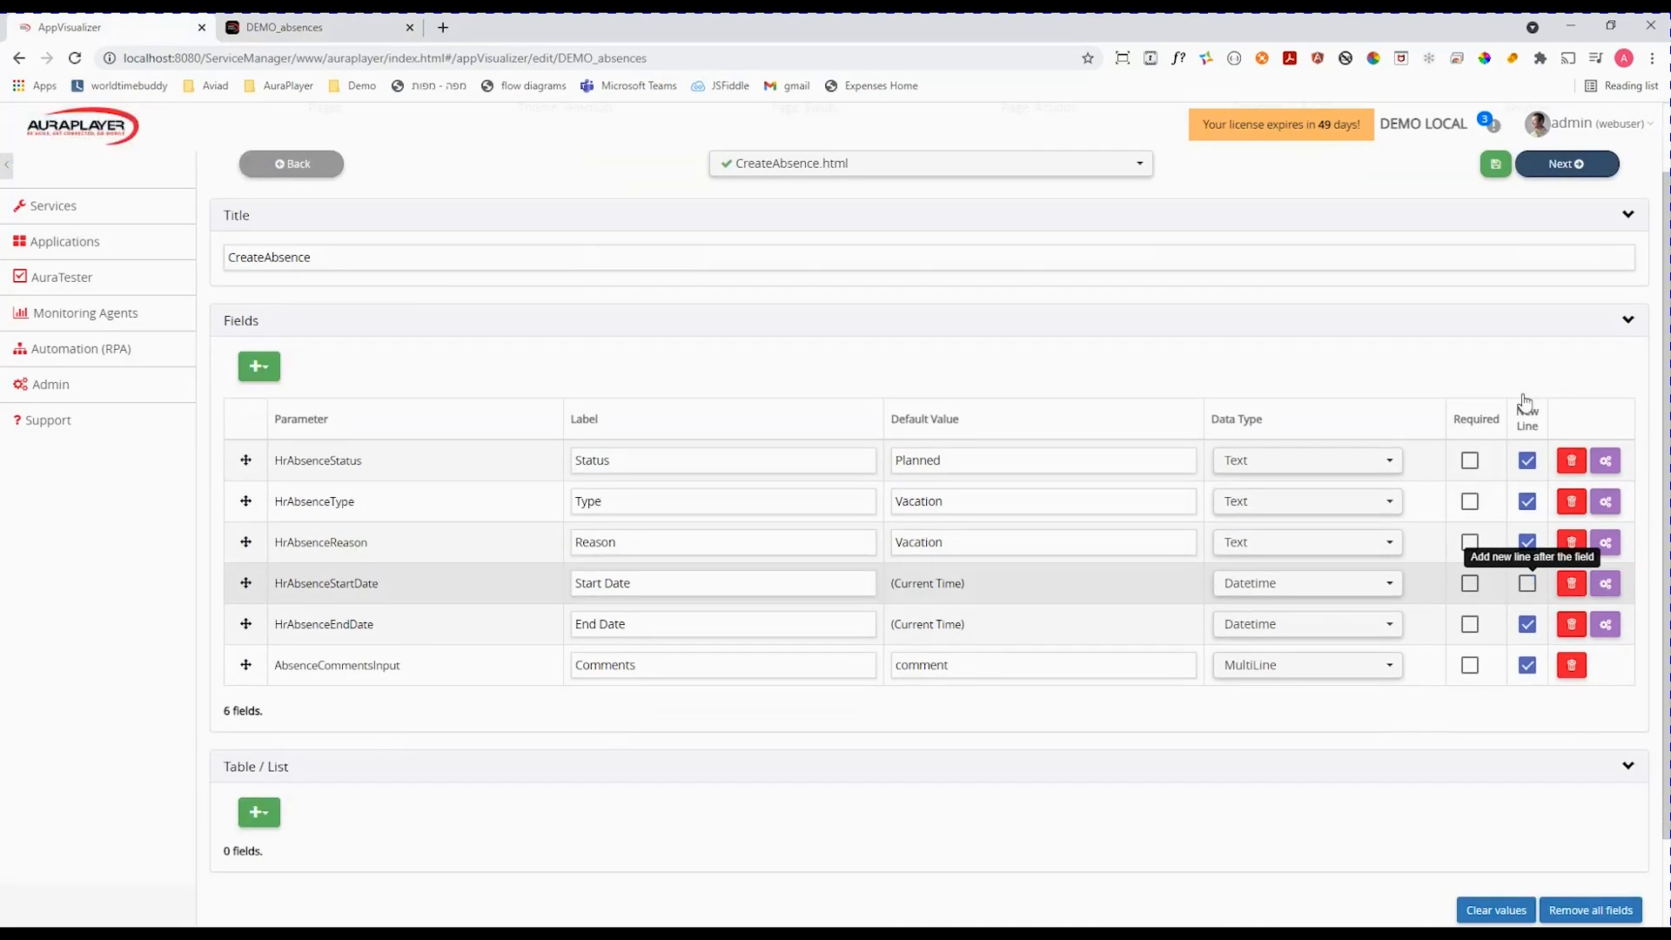
Save the application and reload the running CreateAbsence page to check the field layout
left_click(1492, 171)
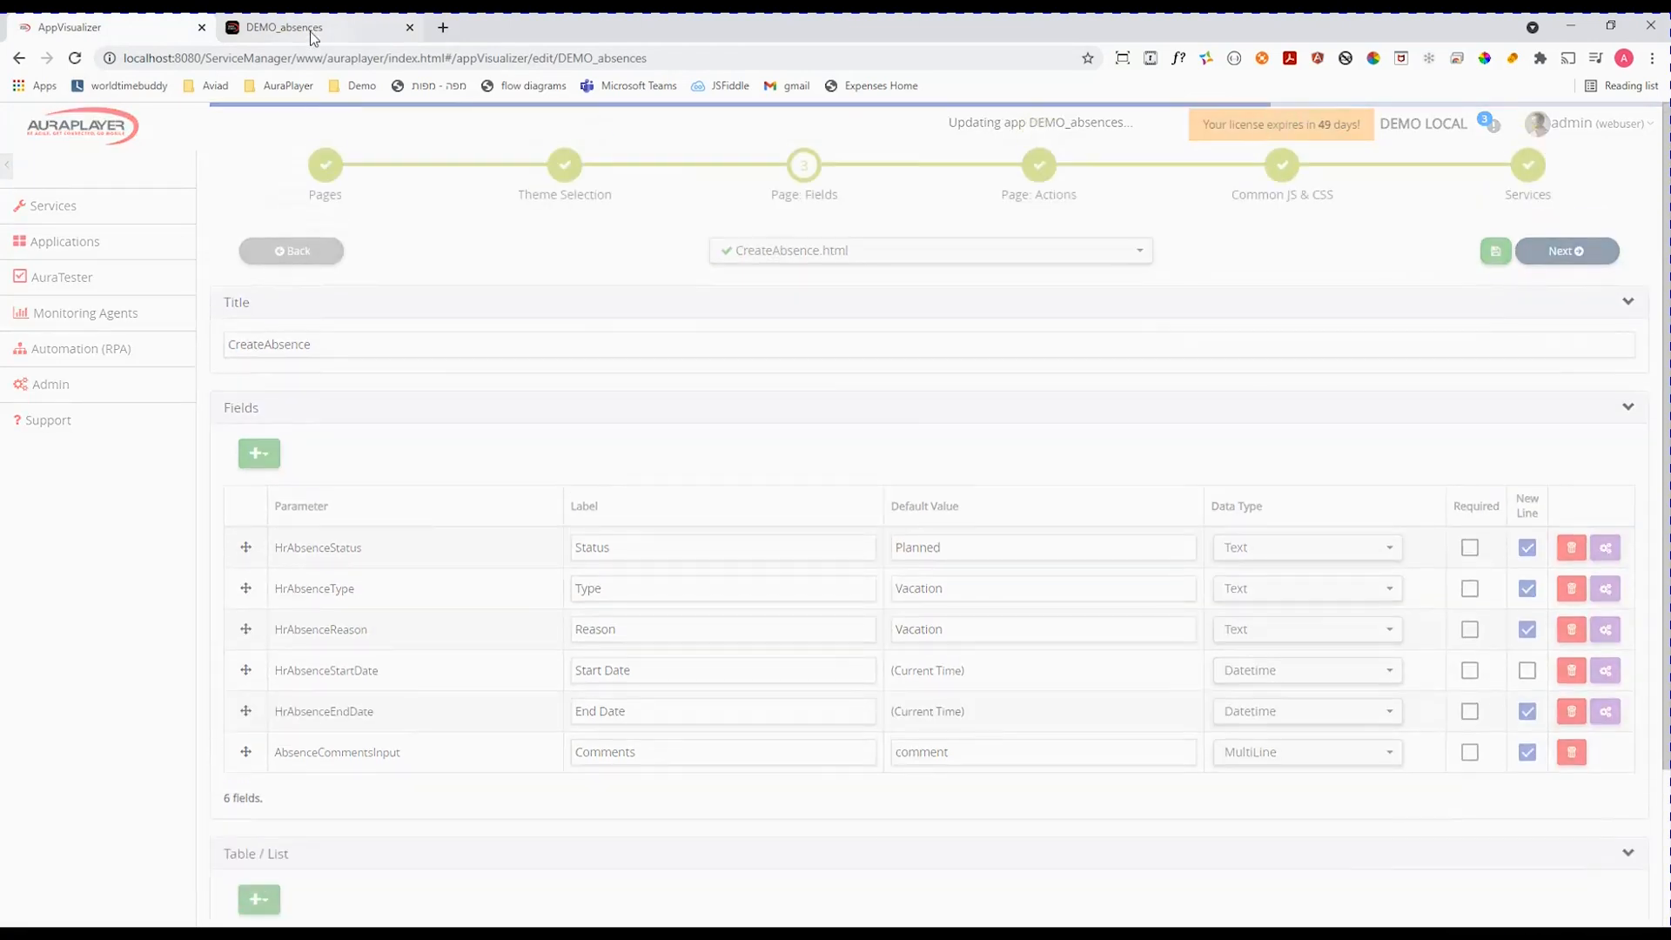
left_click(310, 32)
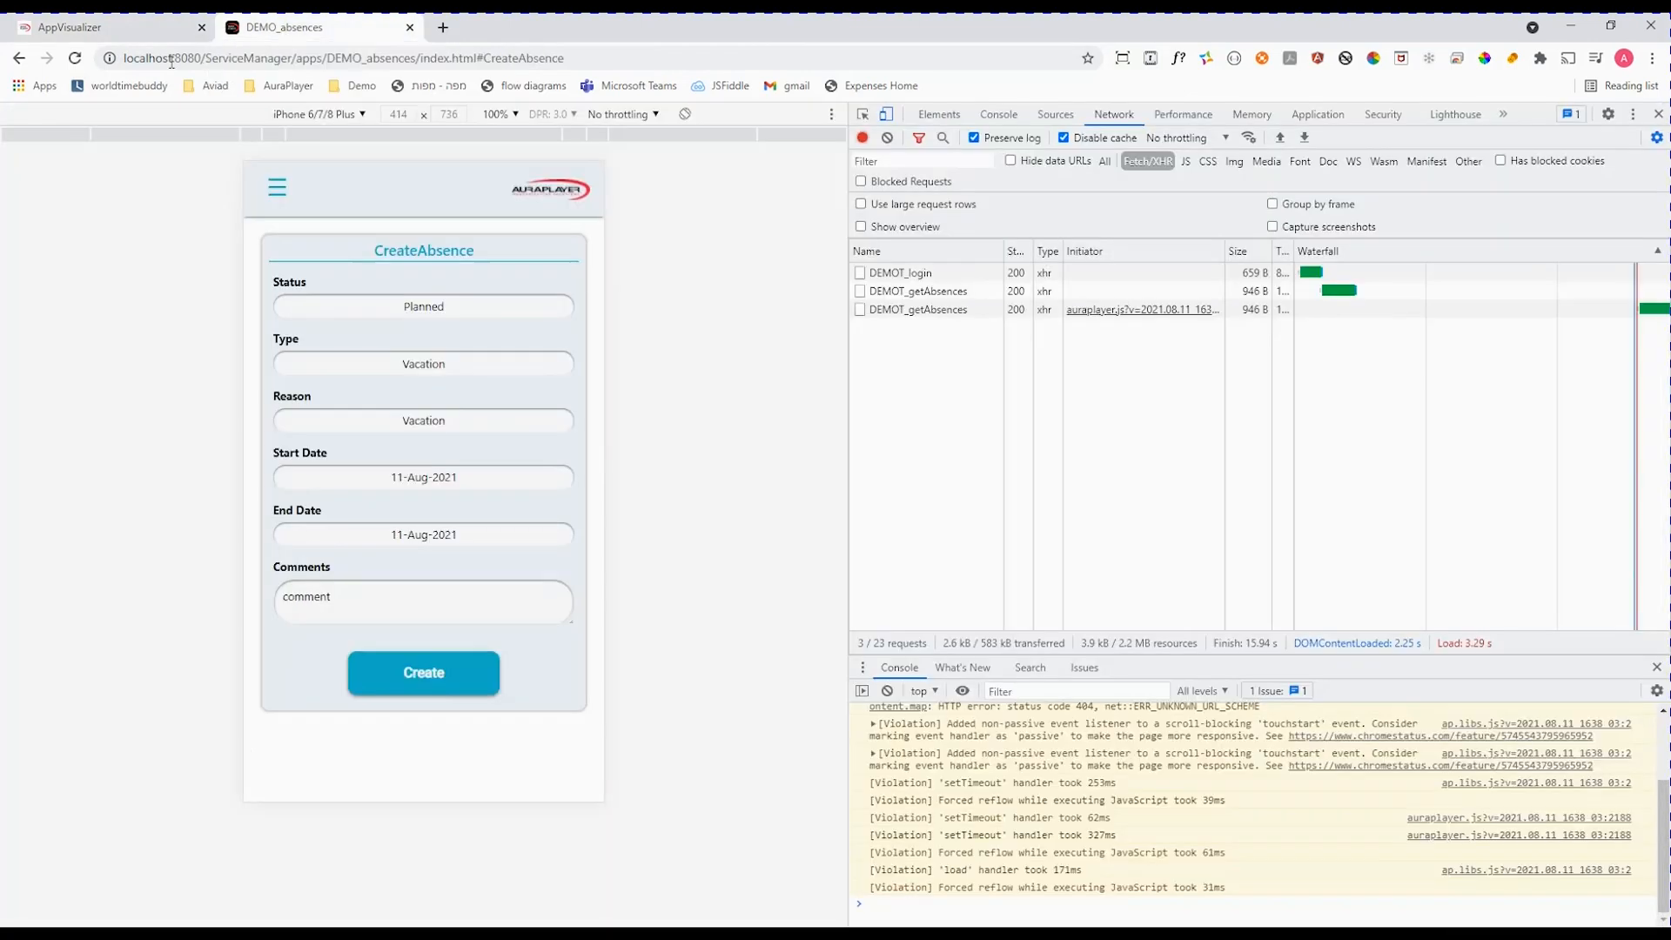
left_click(76, 61)
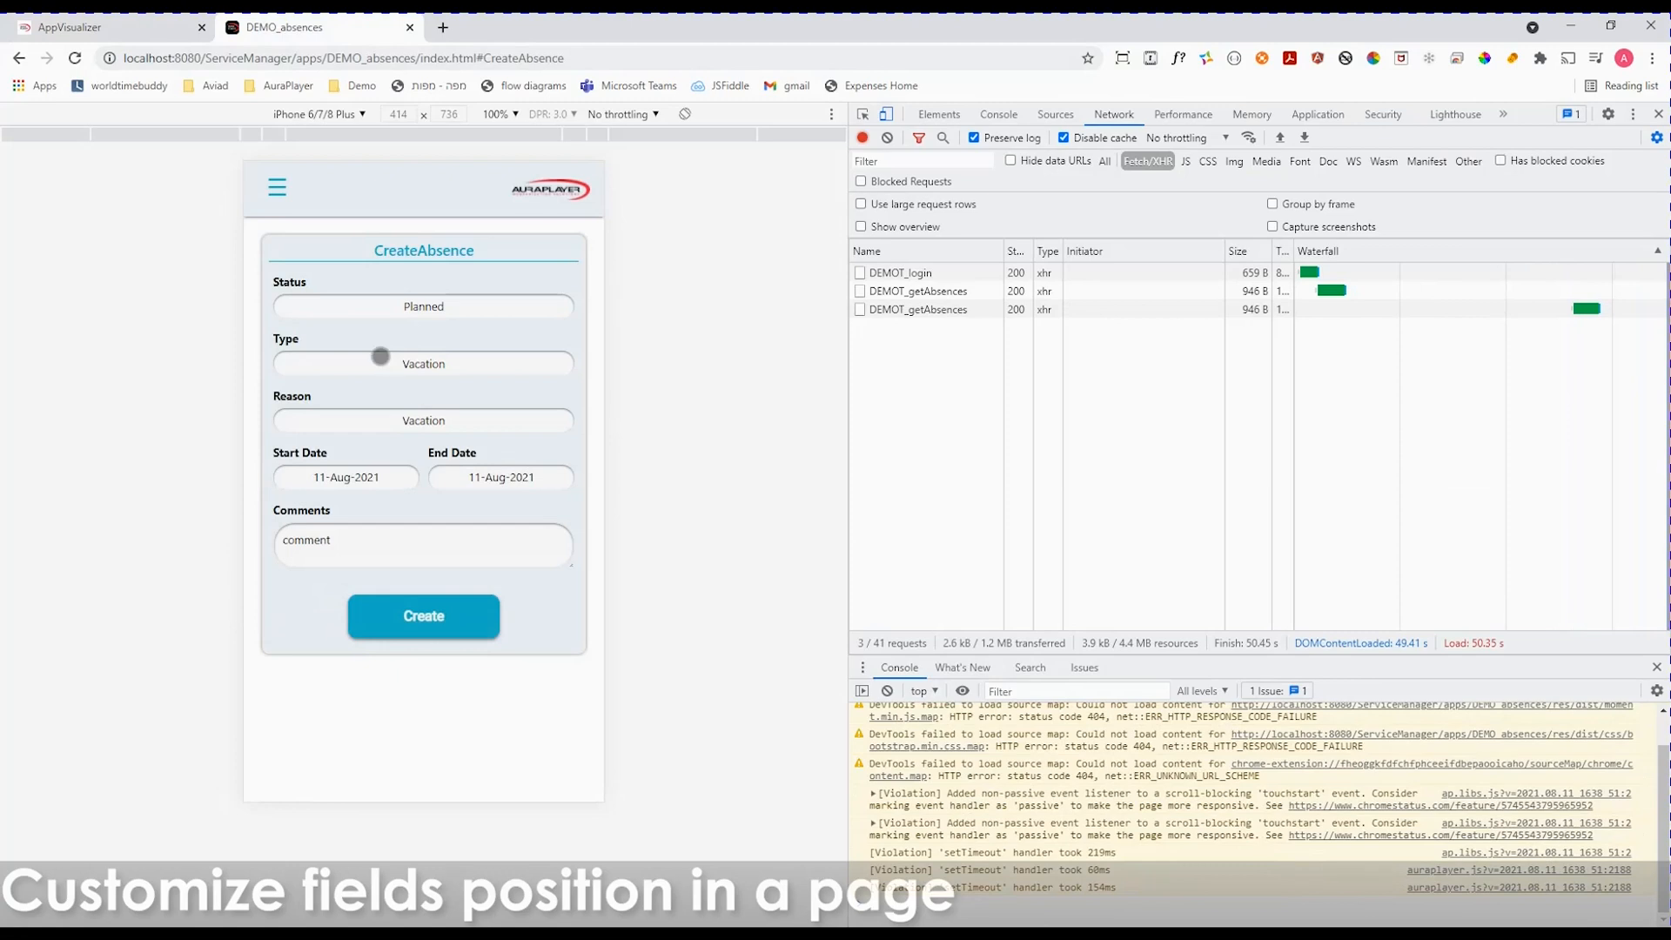
Set the Start Date of the new absence to 14-Sep-2021
left_click(338, 482)
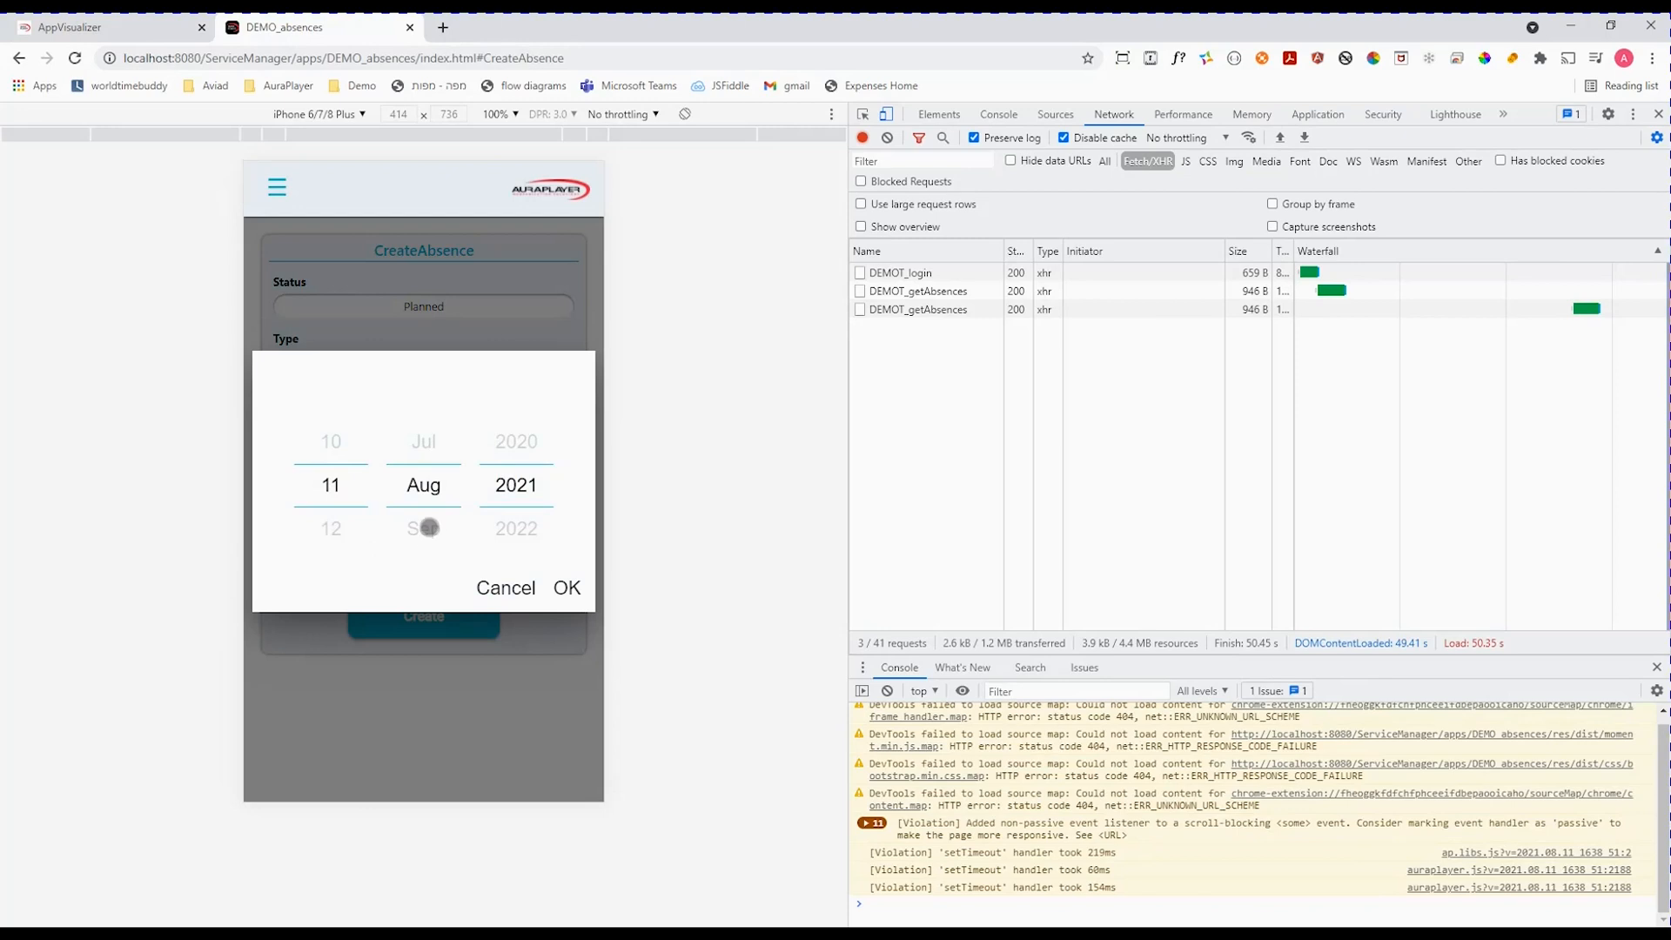
left_click_drag(429, 496, 429, 455)
left_click_drag(336, 503, 333, 422)
left_click_drag(332, 489, 332, 440)
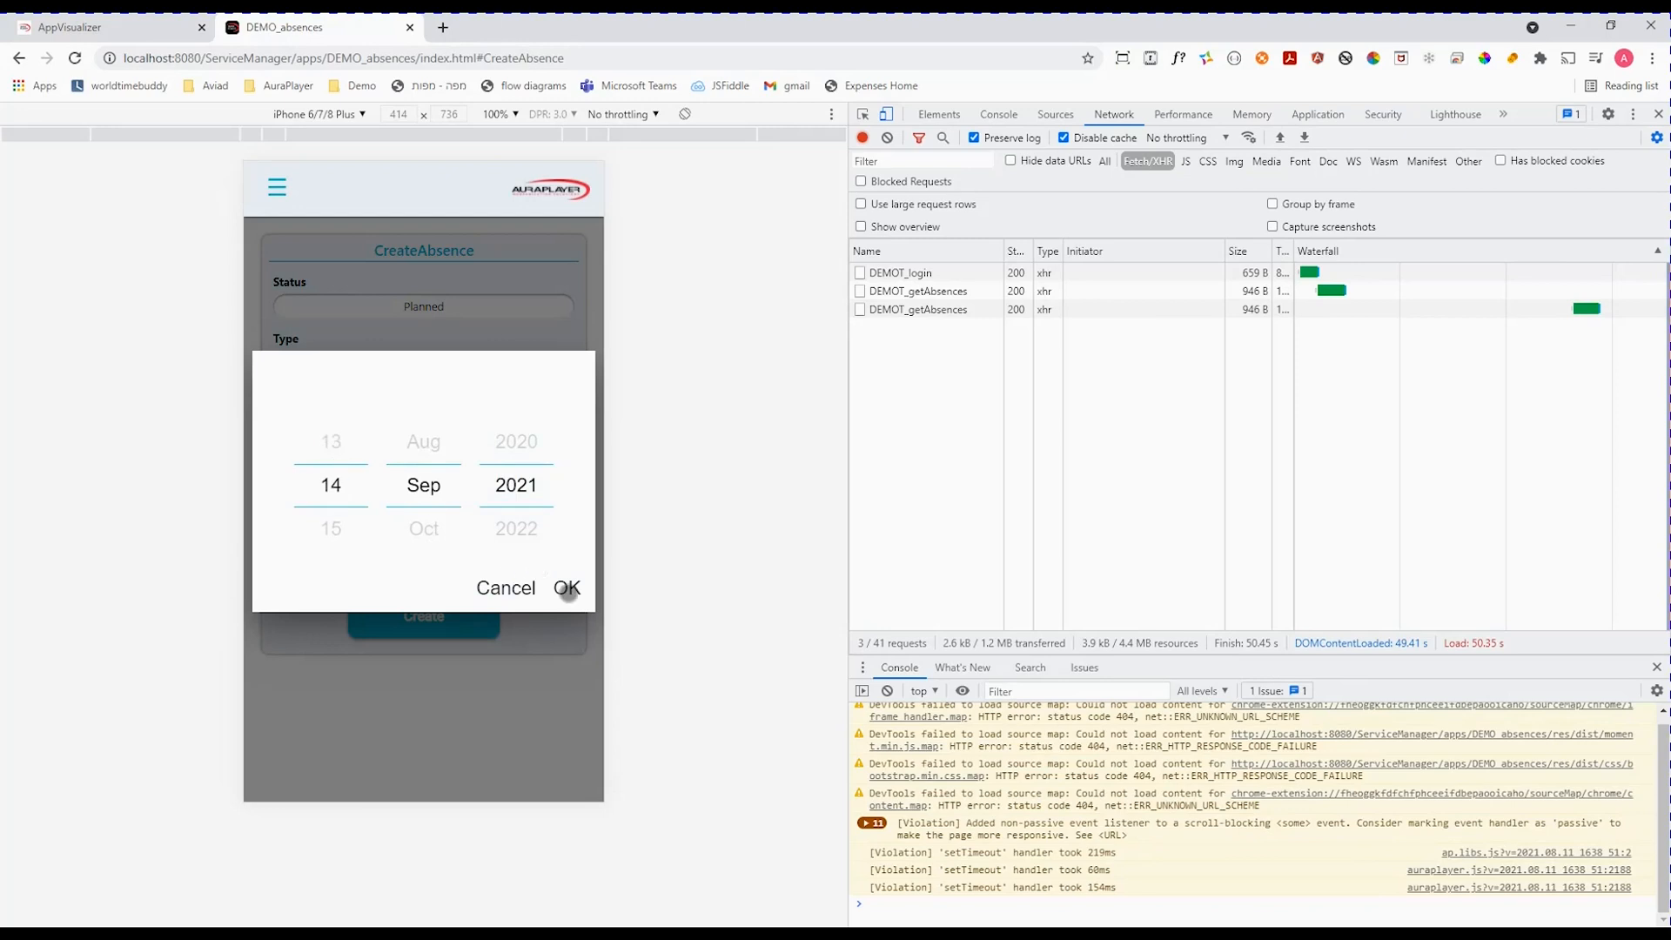
left_click(566, 590)
Set the End Date of the new absence to 14-Sep-2021
left_click(505, 480)
left_click_drag(419, 485, 421, 455)
left_click_drag(338, 503, 336, 441)
left_click_drag(337, 510, 334, 470)
left_click(567, 589)
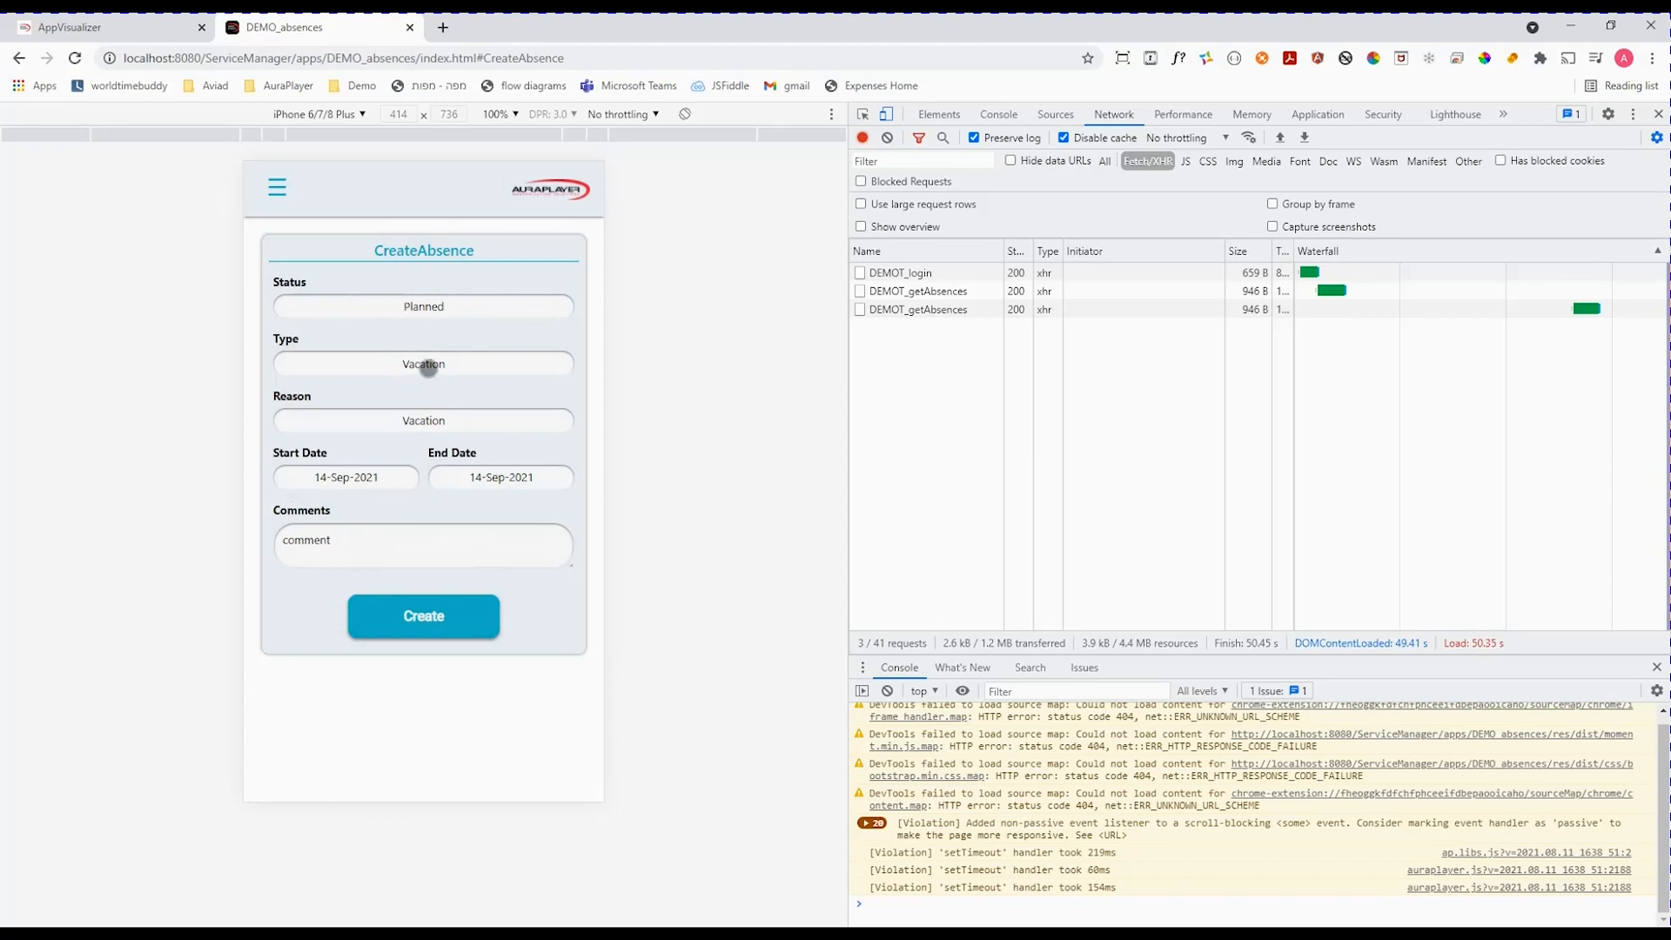
Add a second line reading "comment" to the Comments field and enlarge its text box downward
left_click(346, 548)
left_click_drag(561, 559, 576, 722)
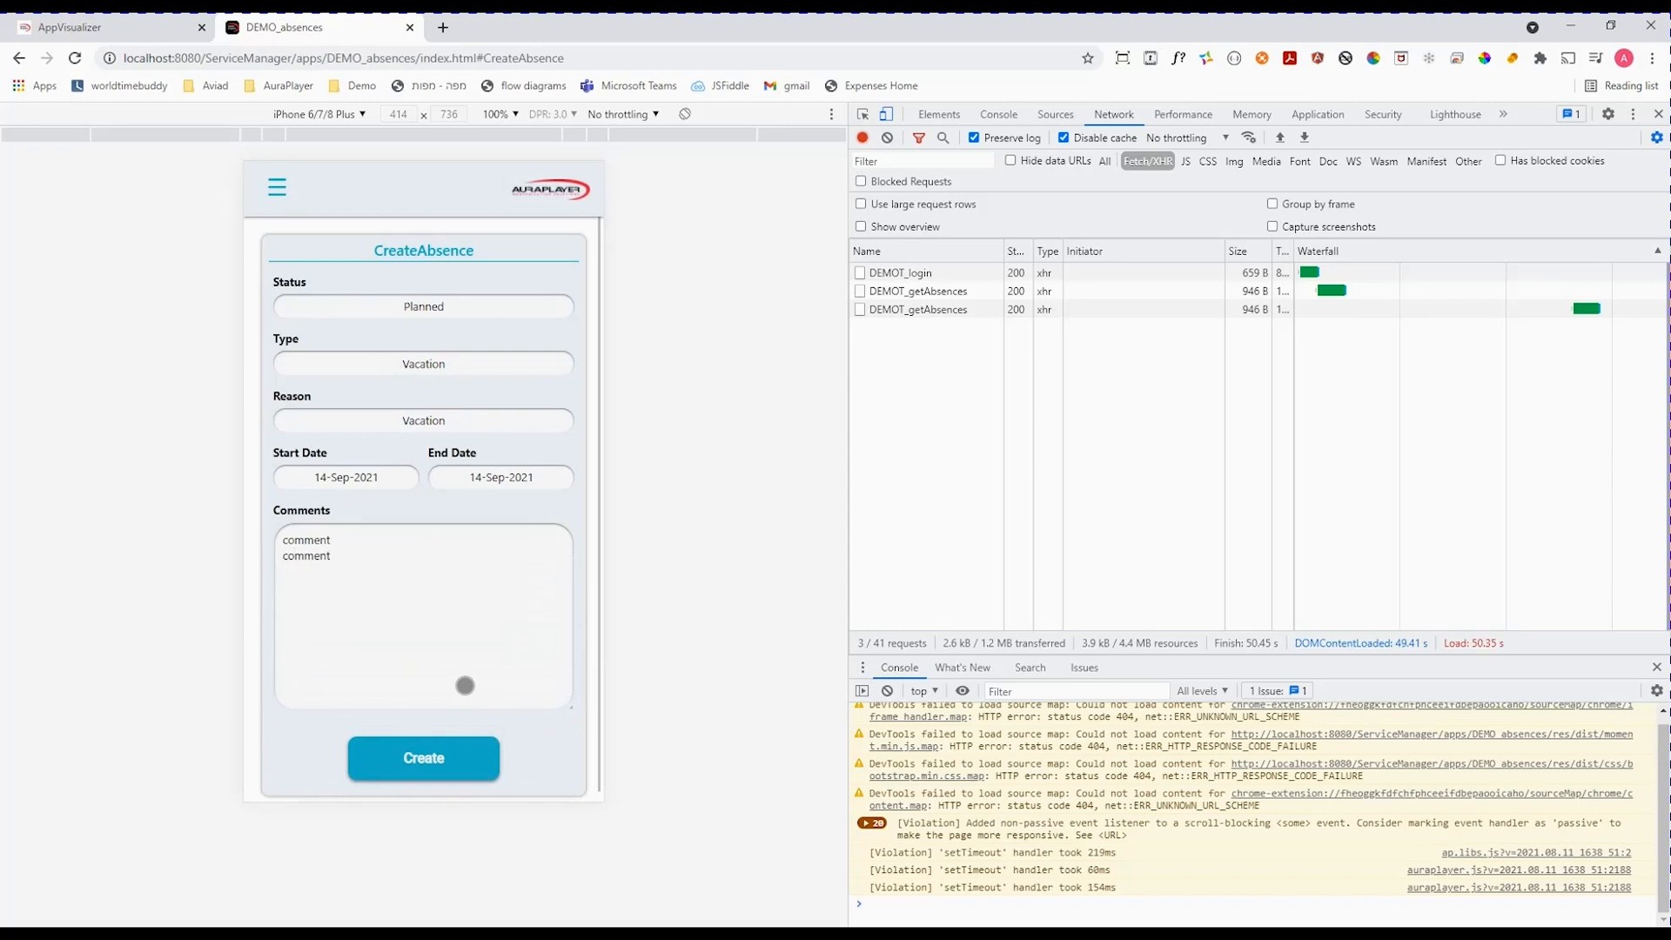
Submit the new absence and dismiss the "Absence was created" popup
left_click(421, 754)
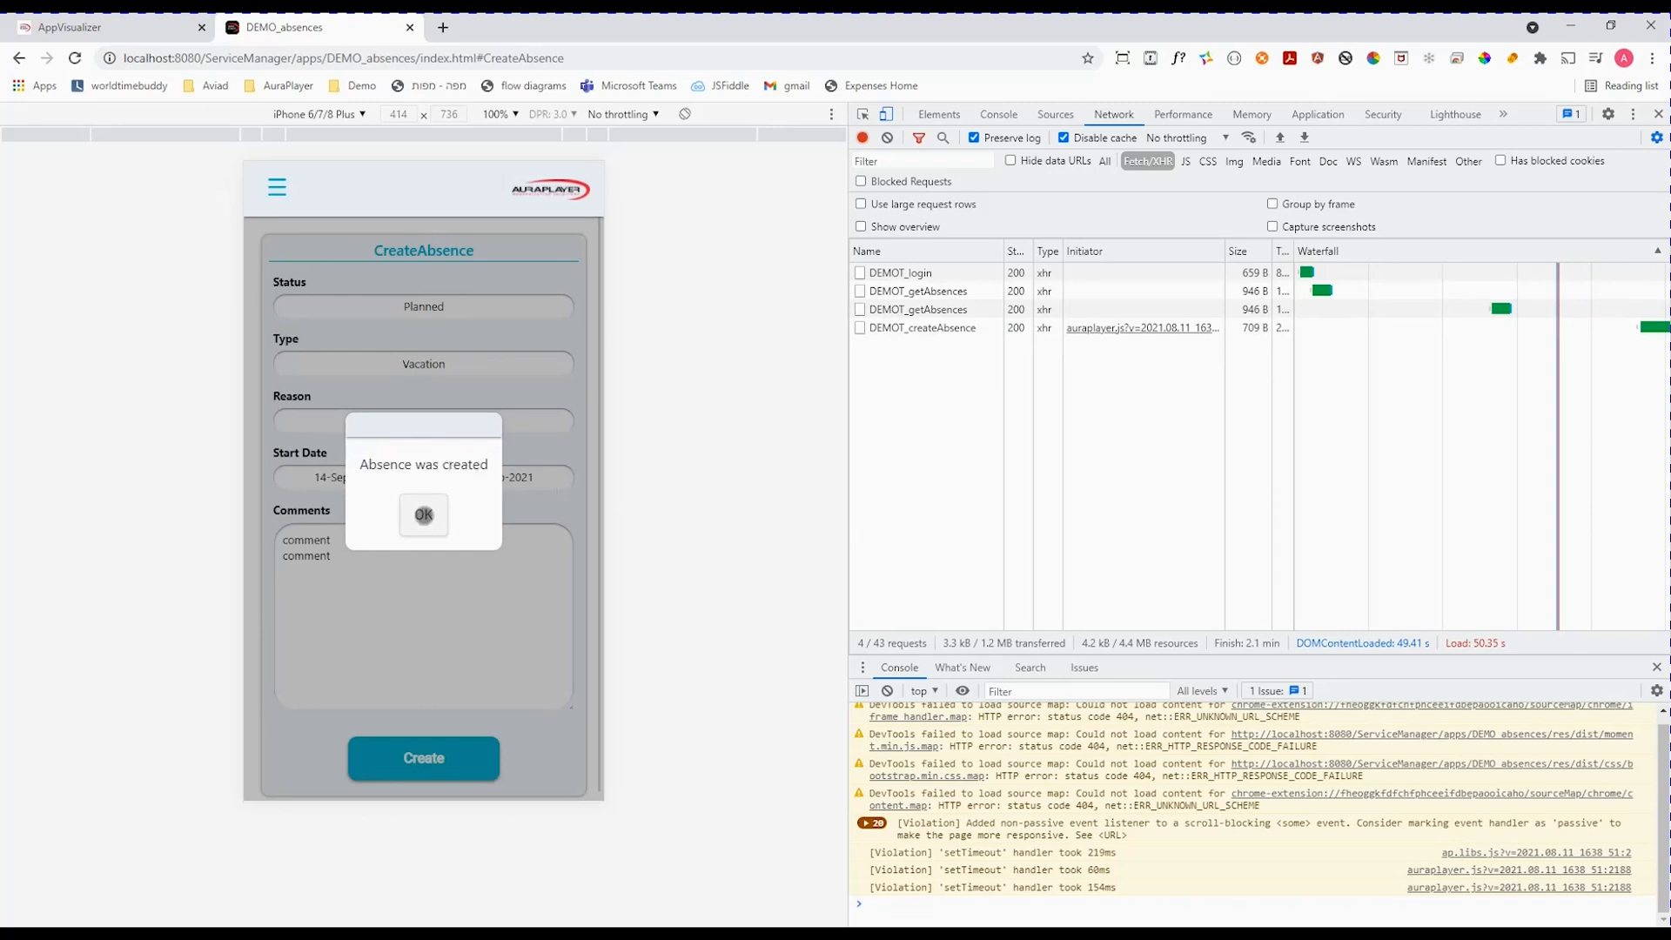
right_click(424, 514)
left_click(424, 514)
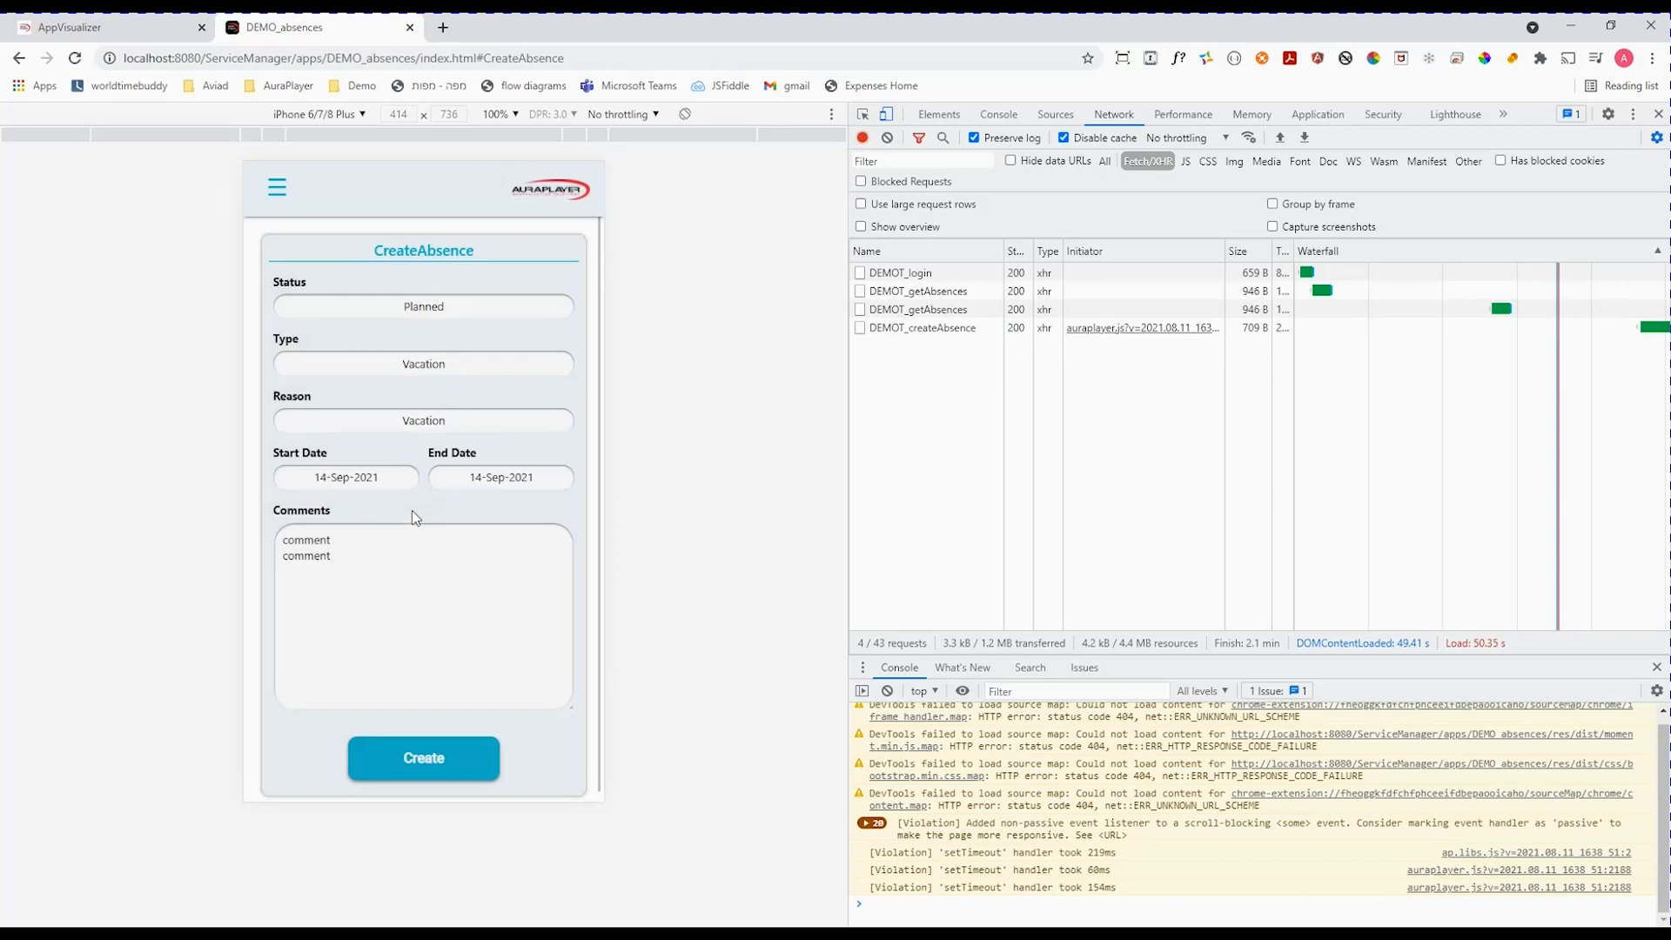